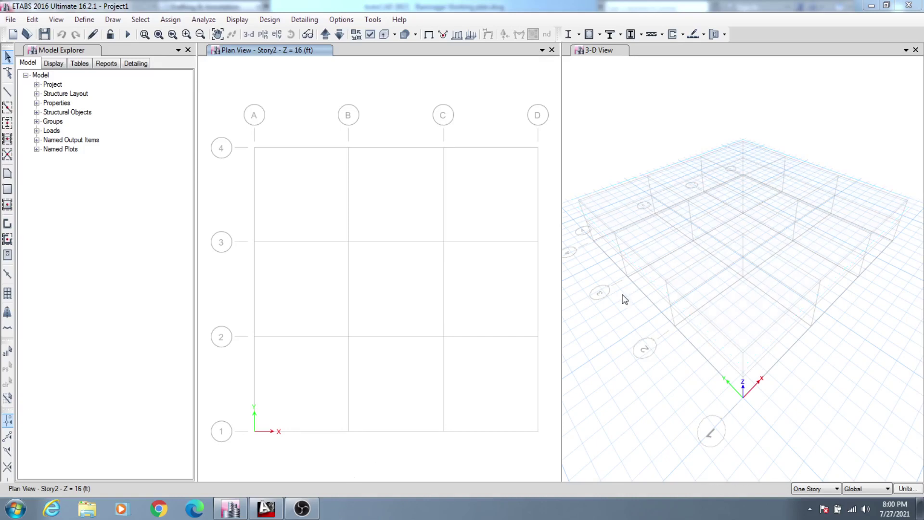
{"action": "left_click", "coordinate": [625, 300]}
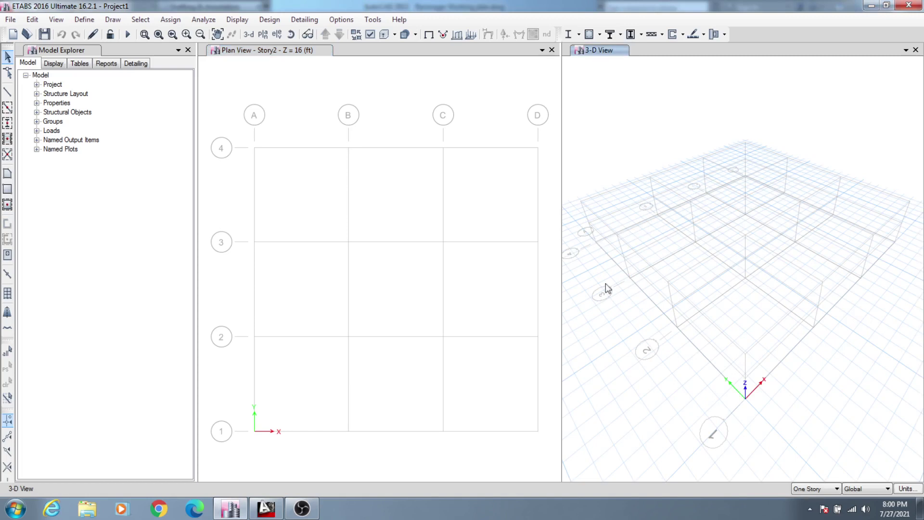
{"action": "middle_click_drag", "start_coordinate": [612, 323], "coordinate": [613, 324]}
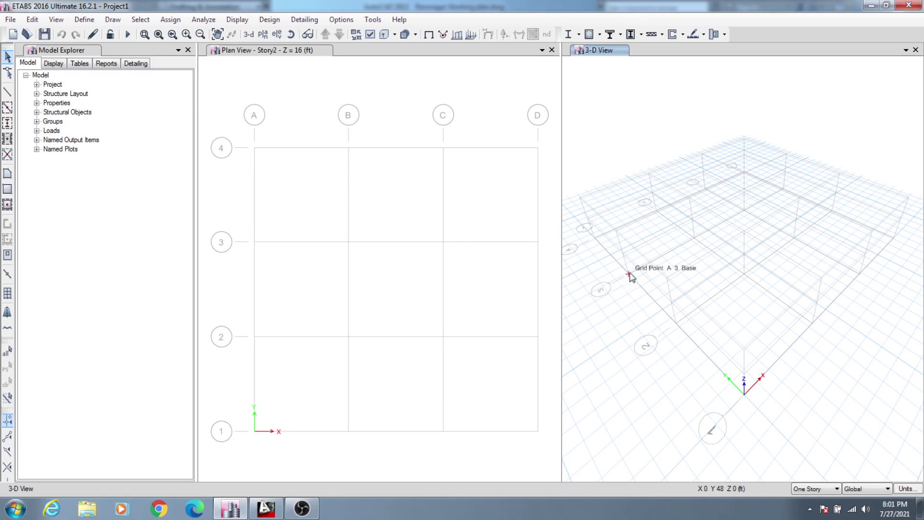
{"action": "middle_click_drag", "start_coordinate": [631, 332], "coordinate": [624, 333]}
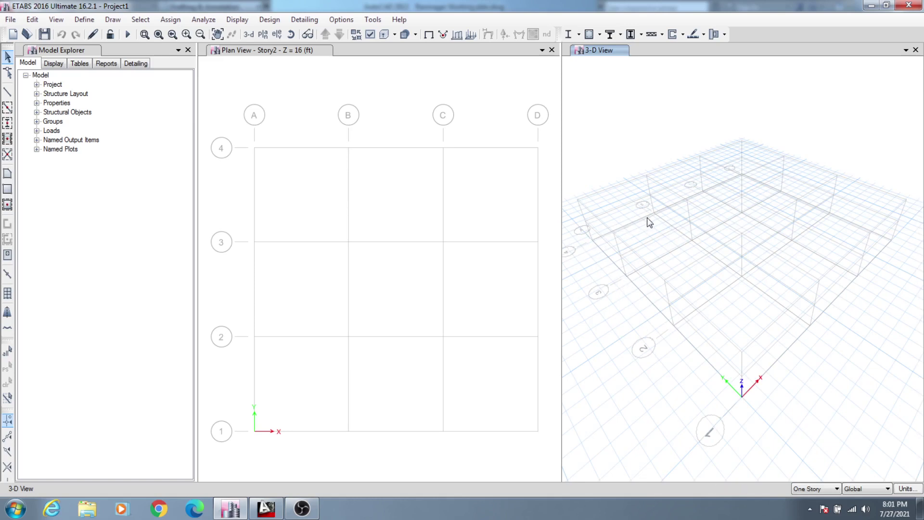
{"action": "middle_click_drag", "start_coordinate": [697, 312], "coordinate": [697, 317]}
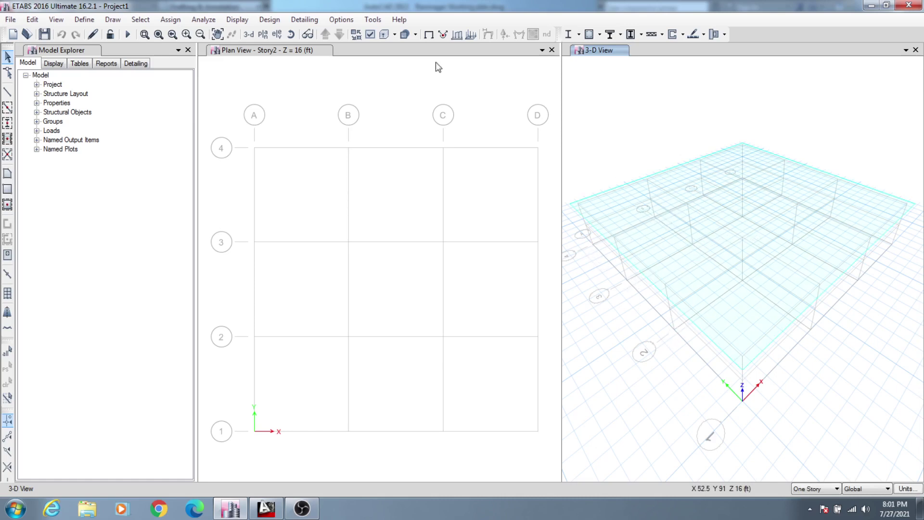
Review the list of defined frame section properties and close it without changes
{"action": "left_click", "coordinate": [83, 20]}
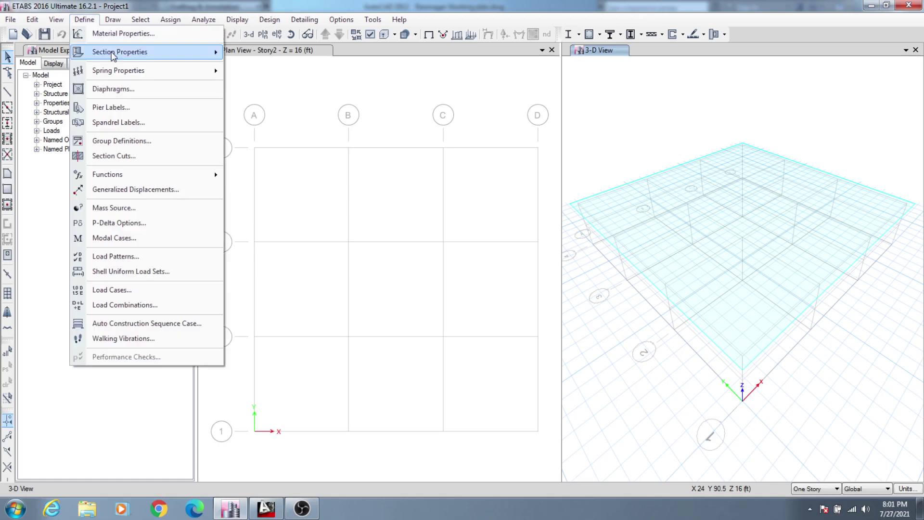
{"action": "mouse_move", "coordinate": [121, 52]}
{"action": "left_click", "coordinate": [254, 53]}
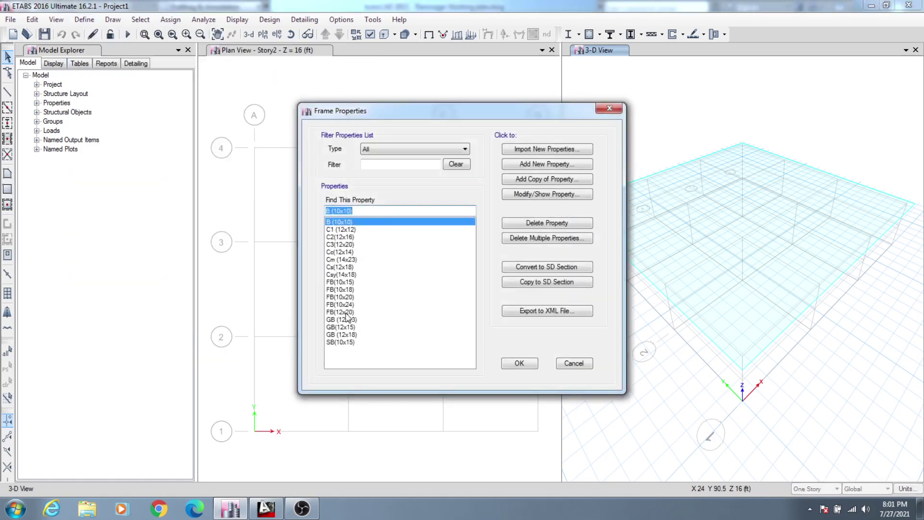
{"action": "left_click", "coordinate": [574, 363]}
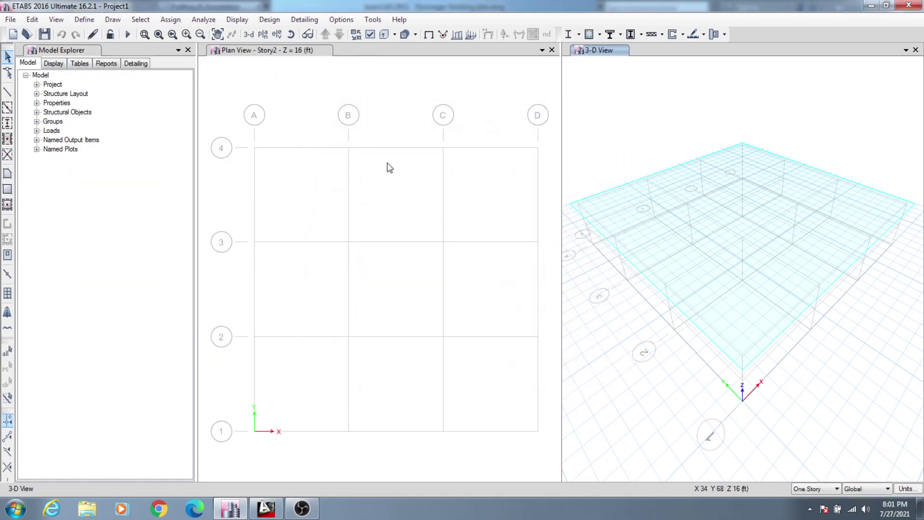
Review the defined load combinations, including the definitions of FS9 and FC1, and close the list without changes
{"action": "left_click", "coordinate": [84, 19]}
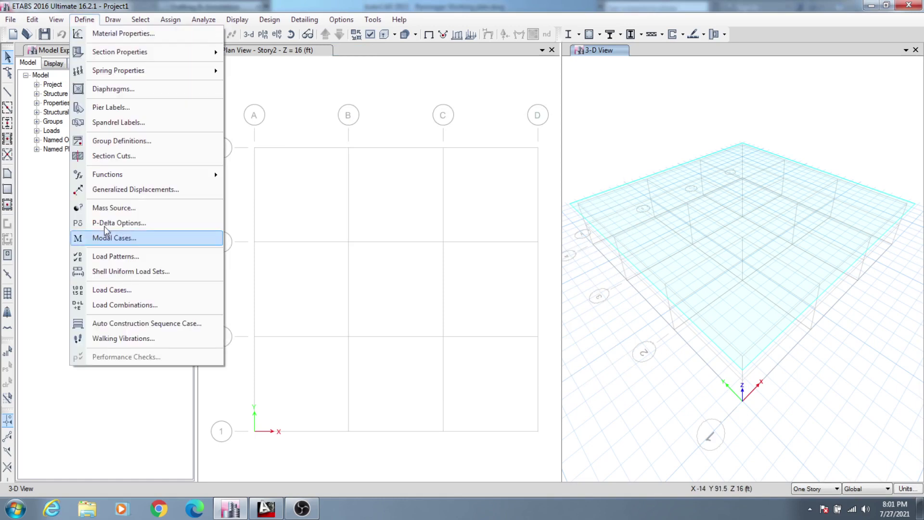
{"action": "left_click", "coordinate": [120, 305]}
{"action": "scroll", "coordinate": [461, 262], "scroll_direction": "down", "scroll_amount": 7}
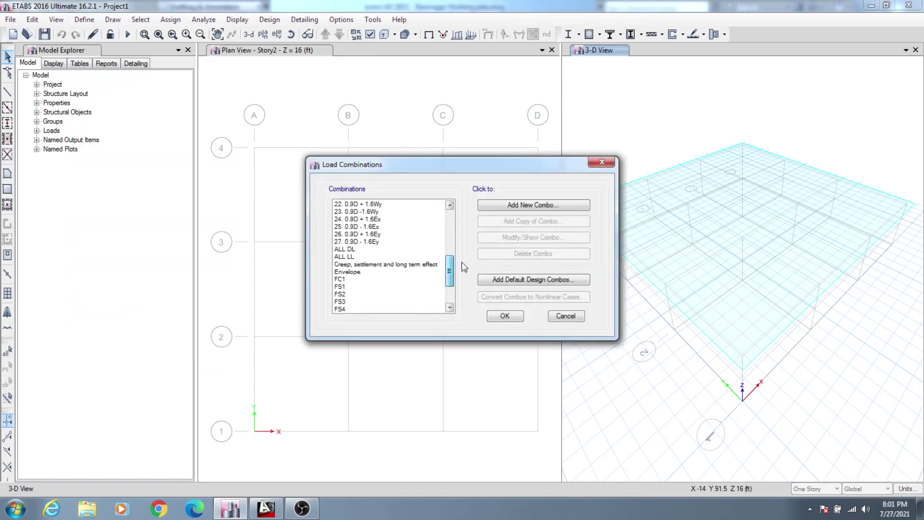
{"action": "scroll", "coordinate": [461, 262], "scroll_direction": "down", "scroll_amount": 3}
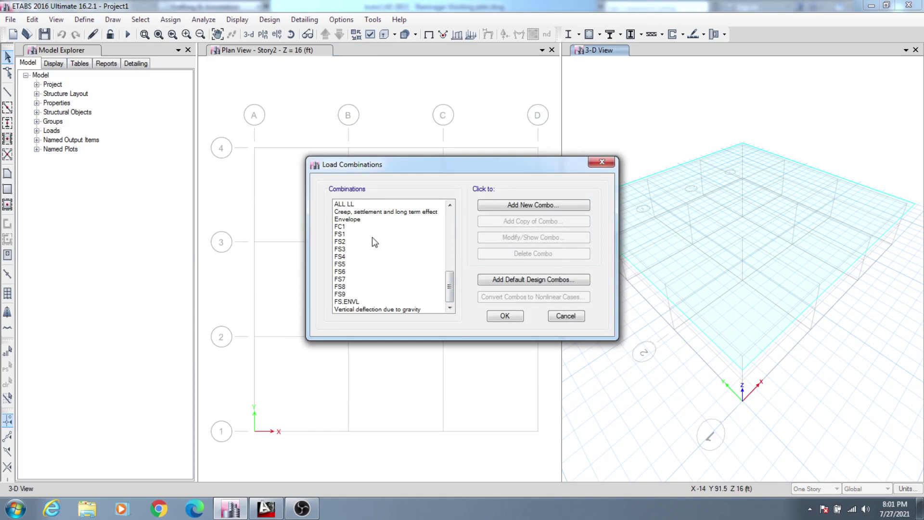
{"action": "mouse_move", "coordinate": [349, 297]}
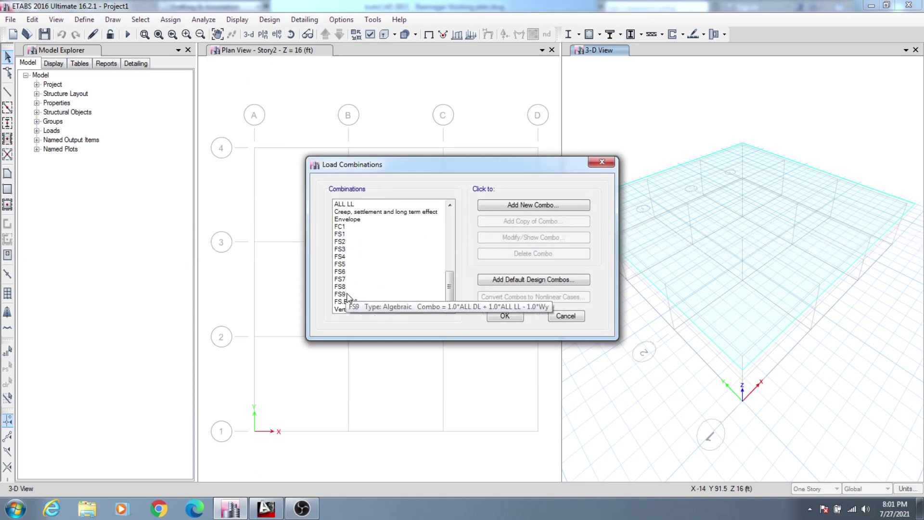
{"action": "mouse_move", "coordinate": [355, 229]}
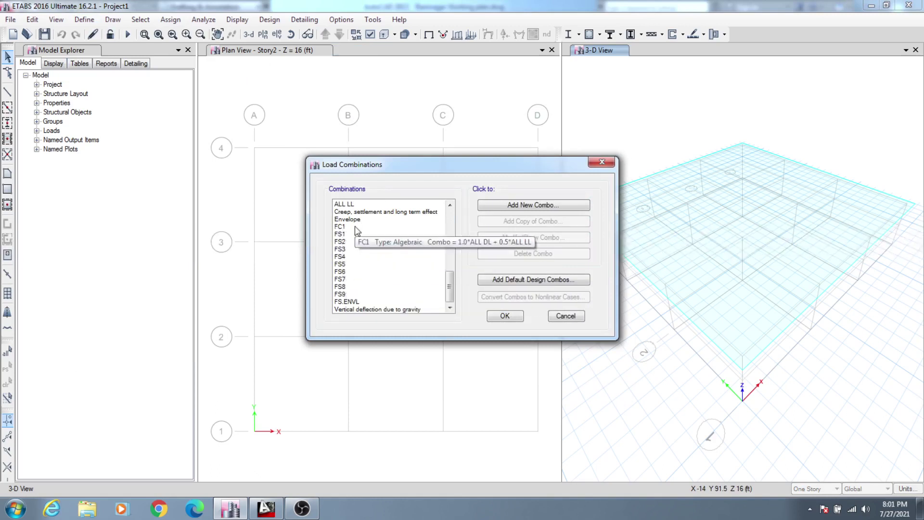
{"action": "left_click_drag", "start_coordinate": [449, 295], "coordinate": [467, 230]}
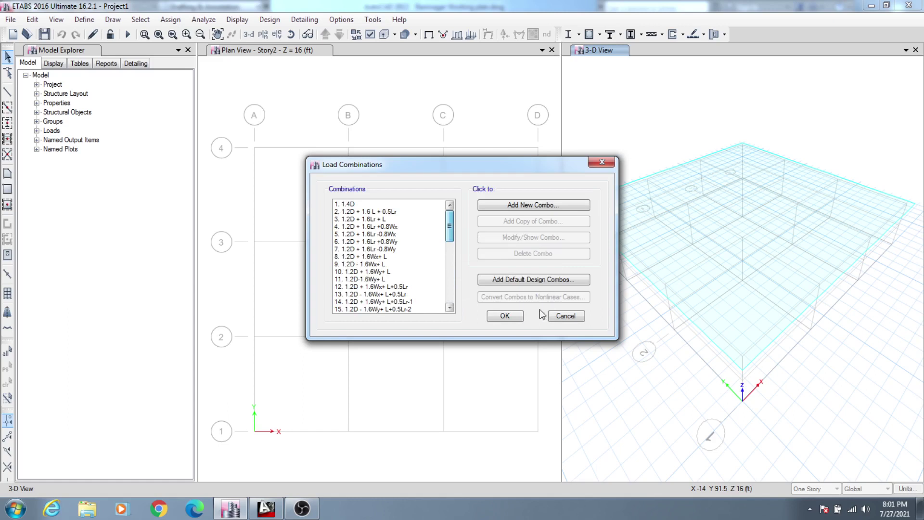
{"action": "left_click", "coordinate": [566, 317]}
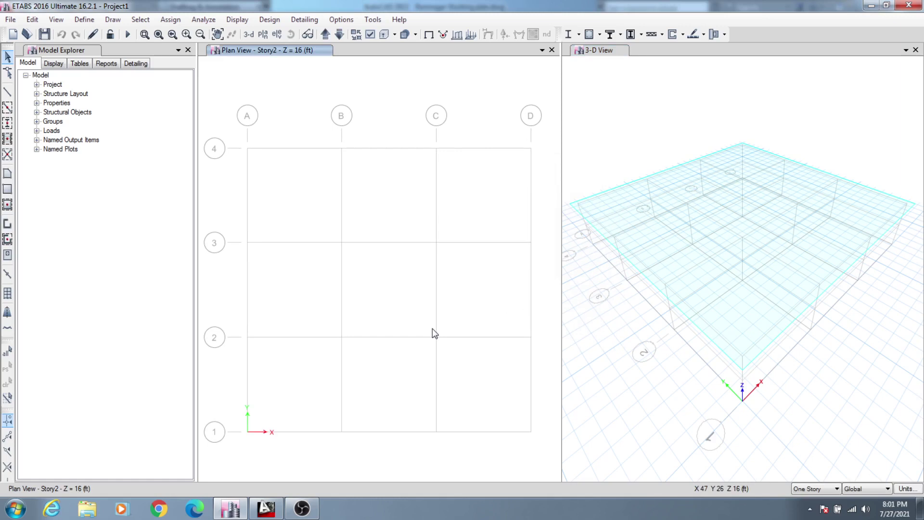
{"action": "middle_click_drag", "start_coordinate": [462, 352], "coordinate": [459, 352]}
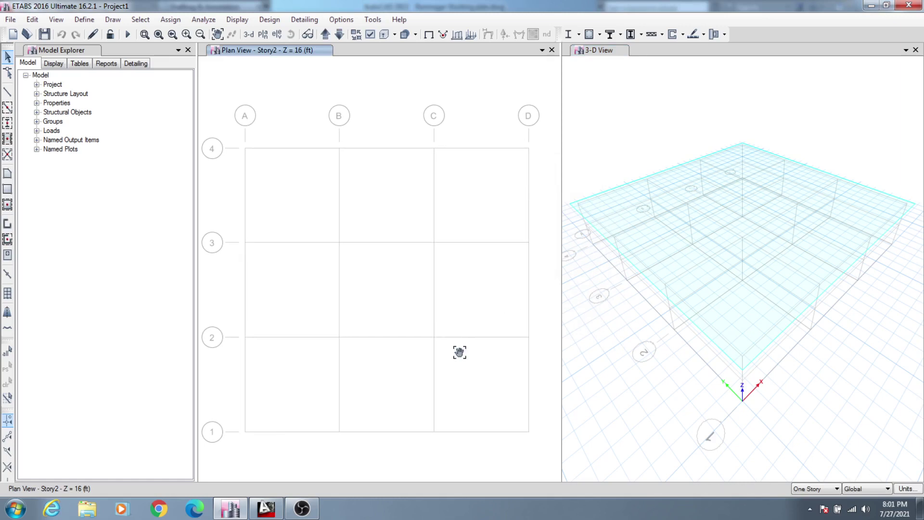
{"action": "middle_click_drag", "start_coordinate": [427, 319], "coordinate": [428, 317]}
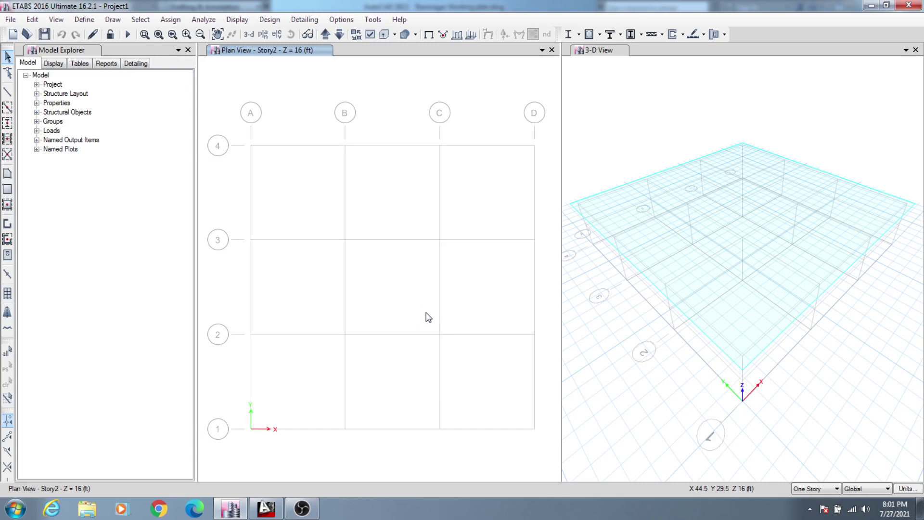
{"action": "middle_click_drag", "start_coordinate": [380, 299], "coordinate": [379, 297]}
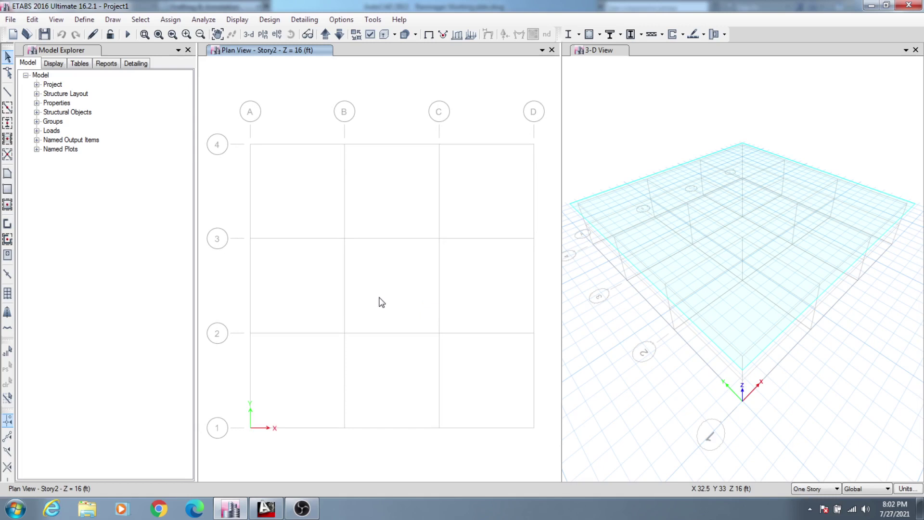
{"action": "middle_click_drag", "start_coordinate": [382, 302], "coordinate": [379, 303]}
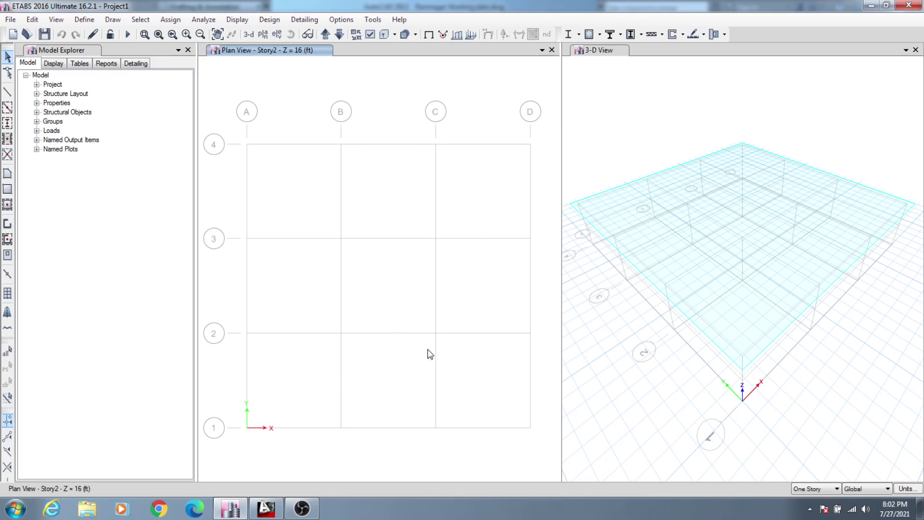
{"action": "middle_click_drag", "start_coordinate": [427, 353], "coordinate": [427, 355]}
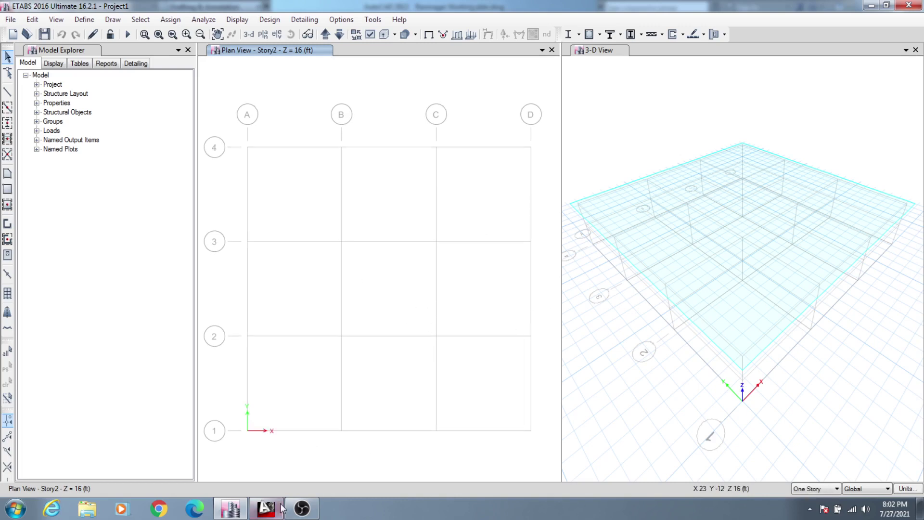
Switch to AutoCAD and examine the gridline dimensions on the floor plan in Raninagar Working plan.dwg
{"action": "left_click", "coordinate": [266, 508]}
{"action": "scroll", "coordinate": [496, 324], "scroll_direction": "down", "scroll_amount": 5}
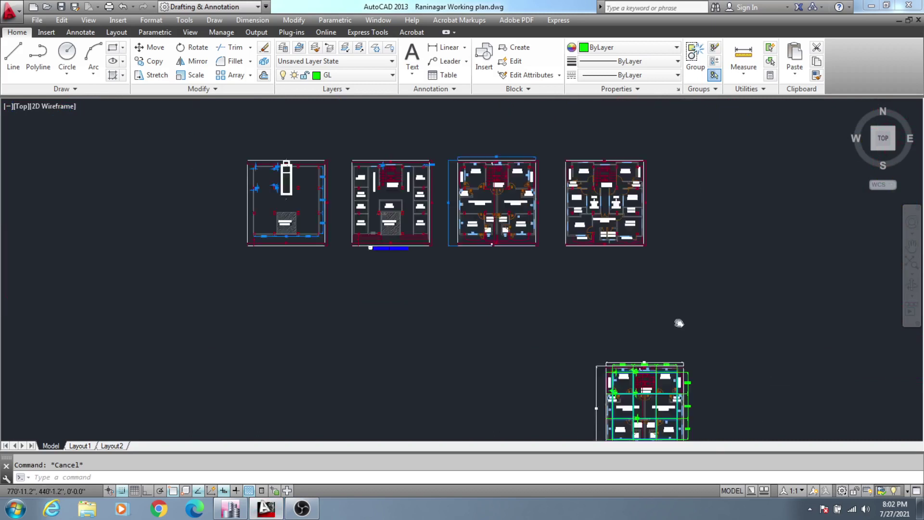
{"action": "middle_click_drag", "start_coordinate": [676, 324], "coordinate": [590, 242]}
{"action": "scroll", "coordinate": [549, 330], "scroll_direction": "up", "scroll_amount": 6}
{"action": "scroll", "coordinate": [549, 330], "scroll_direction": "up", "scroll_amount": 2}
{"action": "middle_click_drag", "start_coordinate": [549, 330], "coordinate": [547, 247]}
{"action": "scroll", "coordinate": [547, 248], "scroll_direction": "down", "scroll_amount": 2}
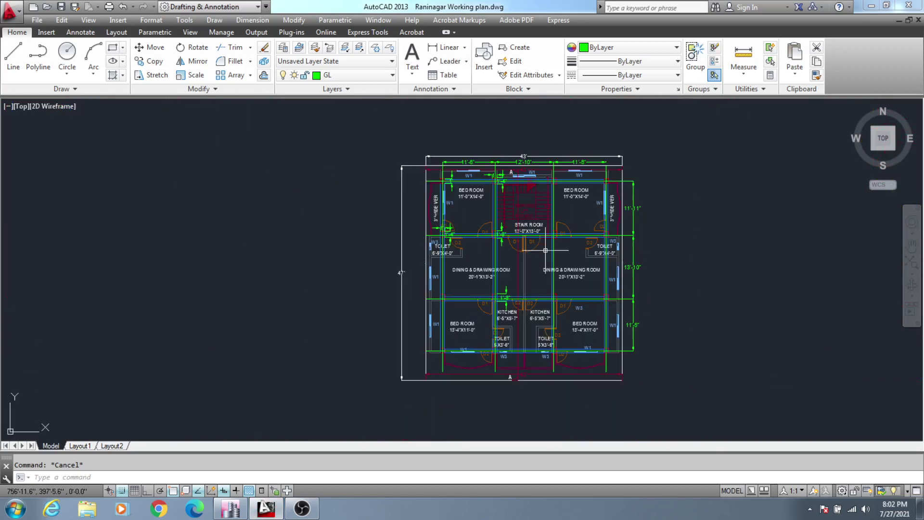
{"action": "middle_click_drag", "start_coordinate": [531, 294], "coordinate": [529, 287]}
{"action": "scroll", "coordinate": [481, 228], "scroll_direction": "up", "scroll_amount": 2}
{"action": "middle_click_drag", "start_coordinate": [481, 228], "coordinate": [460, 320]}
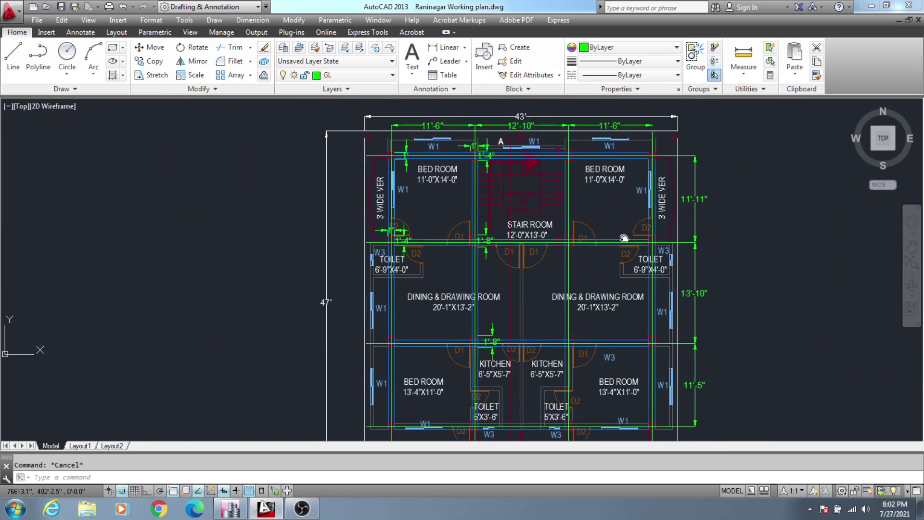
{"action": "middle_click_drag", "start_coordinate": [628, 304], "coordinate": [623, 224]}
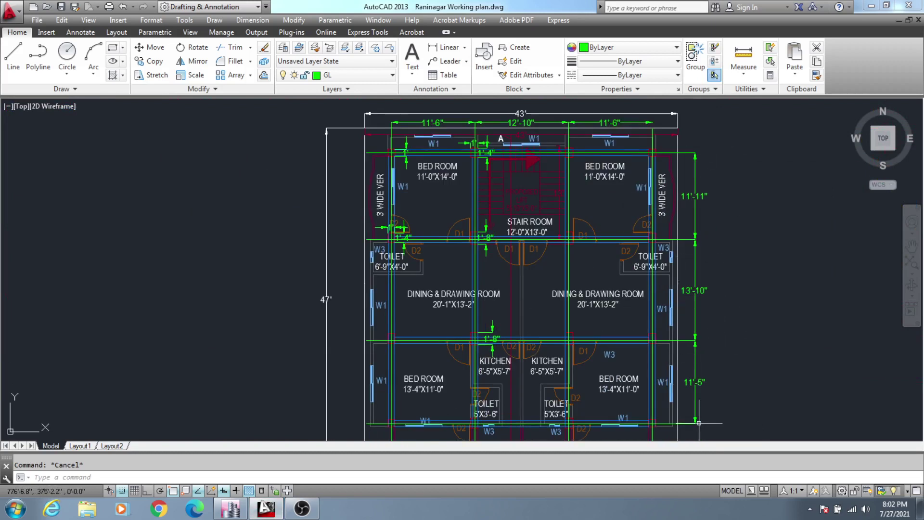
{"action": "scroll", "coordinate": [698, 414], "scroll_direction": "down", "scroll_amount": 3}
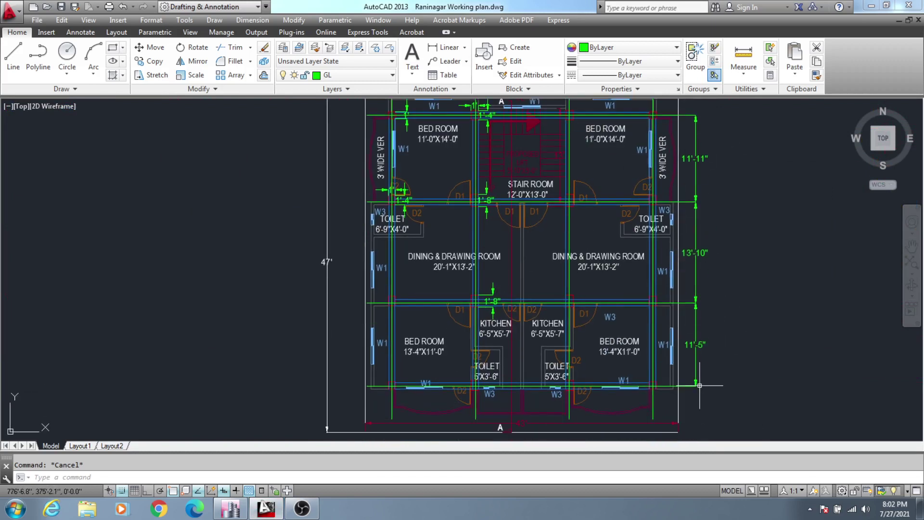
Switch back to ETABS and open grid system G1 for modification, displaying its grid data as spacing
{"action": "left_click", "coordinate": [267, 510]}
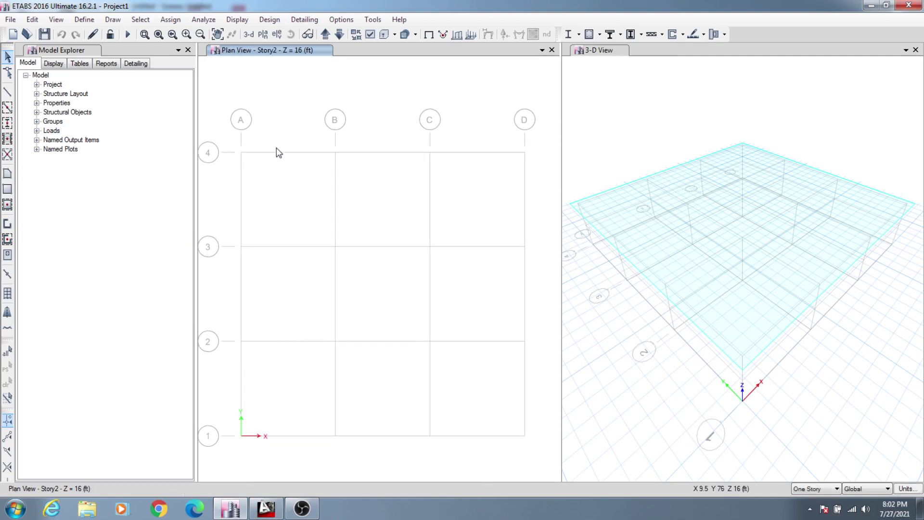
{"action": "right_click", "coordinate": [279, 128]}
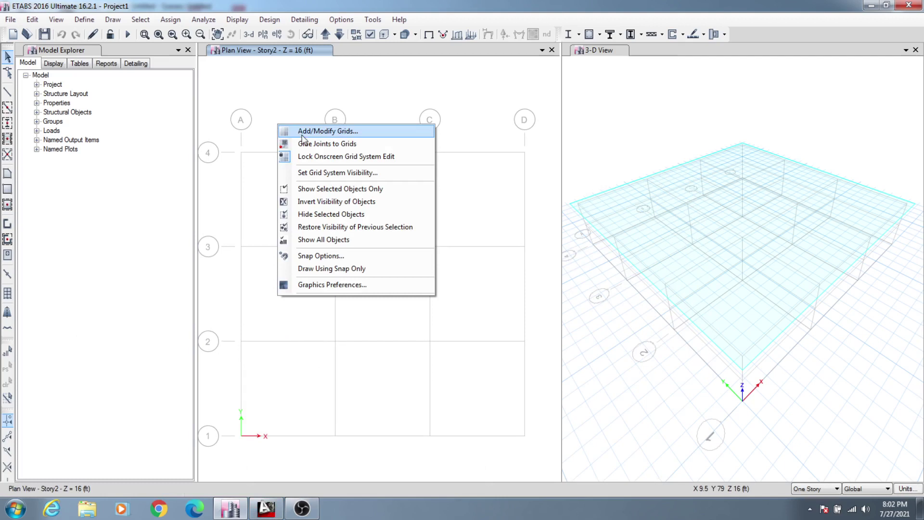
{"action": "left_click", "coordinate": [327, 132]}
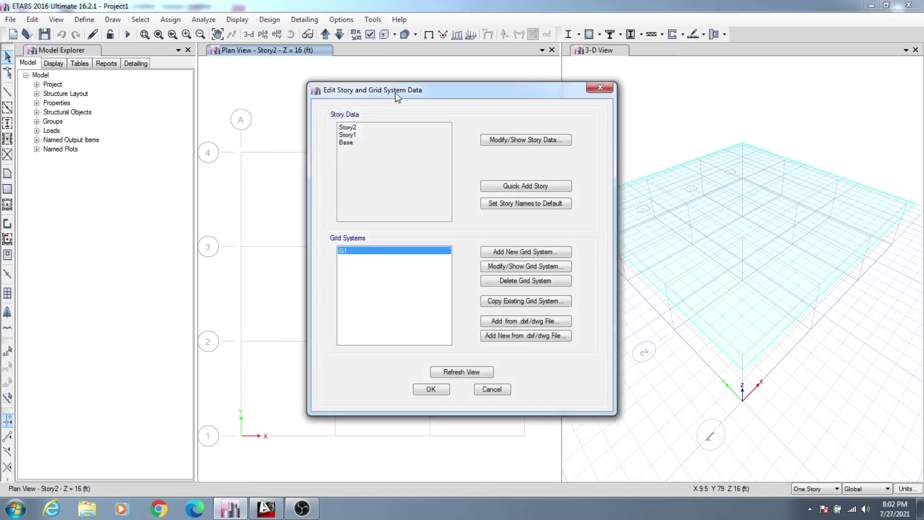
{"action": "left_click_drag", "start_coordinate": [396, 94], "coordinate": [350, 82]}
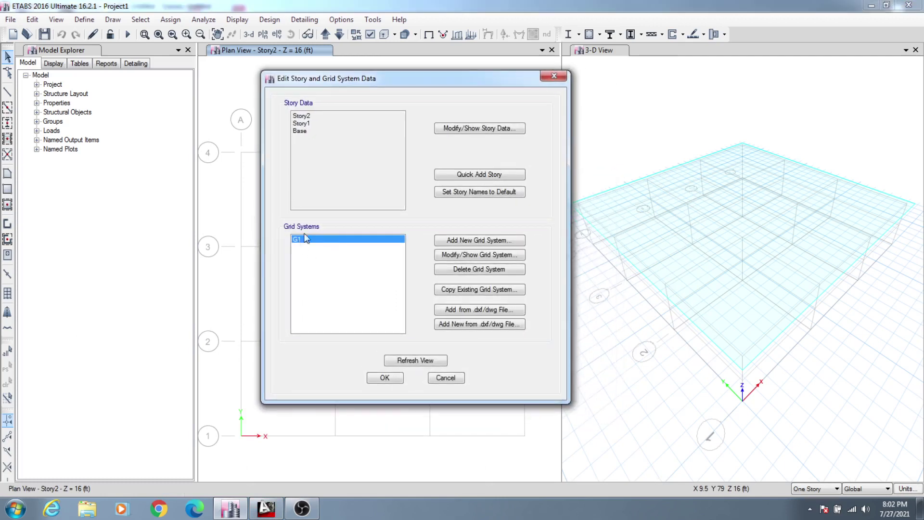
{"action": "left_click", "coordinate": [476, 261]}
{"action": "left_click_drag", "start_coordinate": [486, 50], "coordinate": [480, 50]}
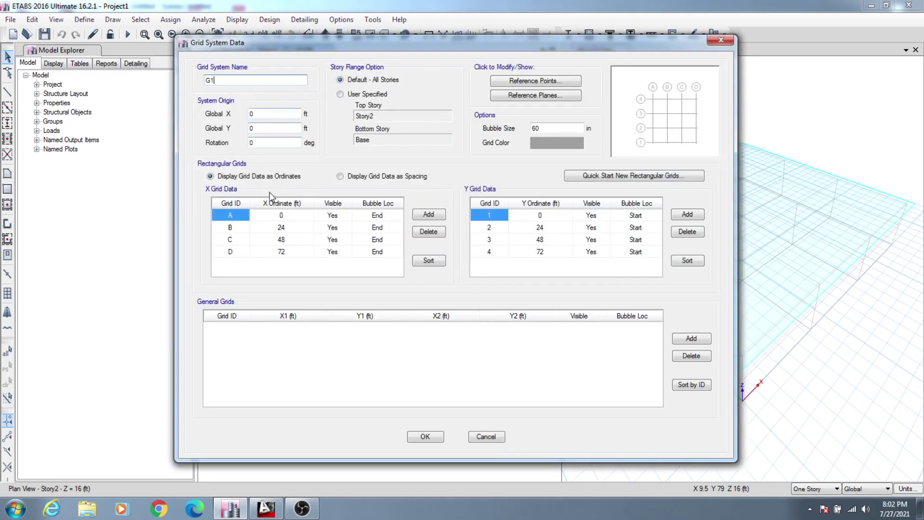
{"action": "left_click", "coordinate": [341, 177]}
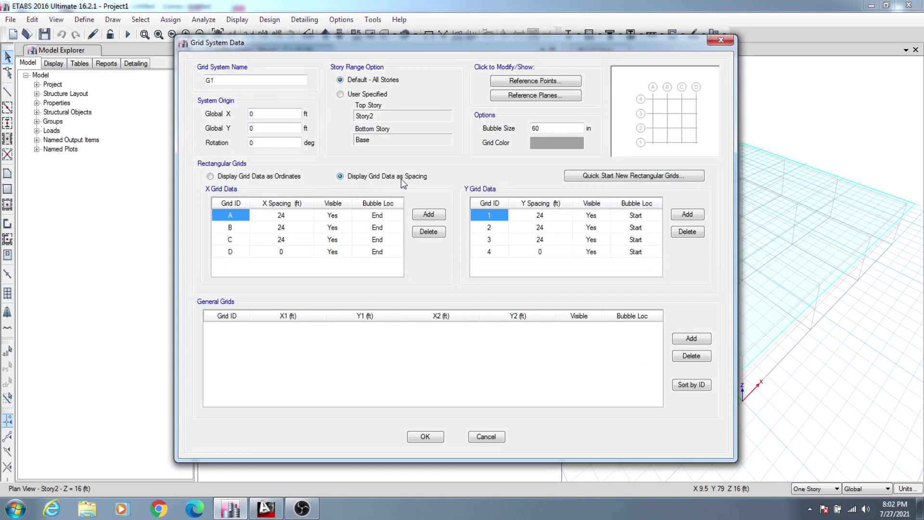
Check the plan's horizontal grid dimensions in AutoCAD, and in ETABS set the X spacing of grid A to 11.5 ft and grid B to 12'10"
{"action": "left_click", "coordinate": [291, 216]}
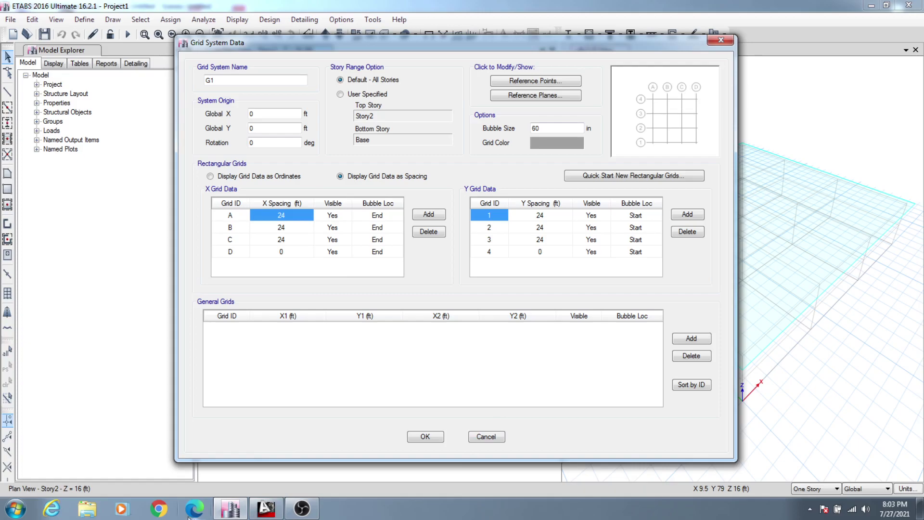
{"action": "left_click", "coordinate": [266, 509]}
{"action": "mouse_move", "coordinate": [526, 205]}
{"action": "middle_mouse_down"}
{"action": "mouse_move", "coordinate": [502, 218]}
{"action": "mouse_move", "coordinate": [479, 215]}
{"action": "middle_mouse_up"}
{"action": "scroll", "coordinate": [503, 218], "scroll_direction": "up", "scroll_amount": 5}
{"action": "middle_click_drag", "start_coordinate": [691, 220], "coordinate": [575, 198]}
{"action": "middle_click_drag", "start_coordinate": [693, 195], "coordinate": [702, 173]}
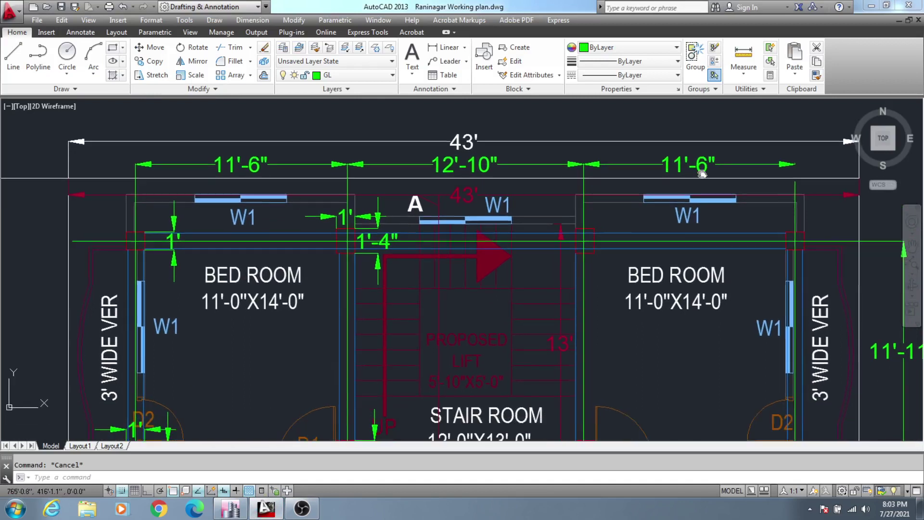
{"action": "scroll", "coordinate": [602, 260], "scroll_direction": "down", "scroll_amount": 3}
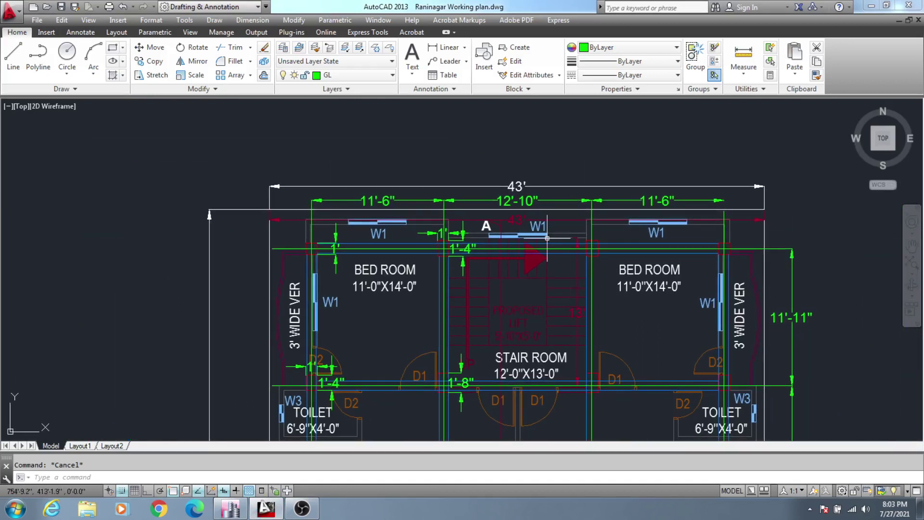
{"action": "left_click", "coordinate": [230, 509]}
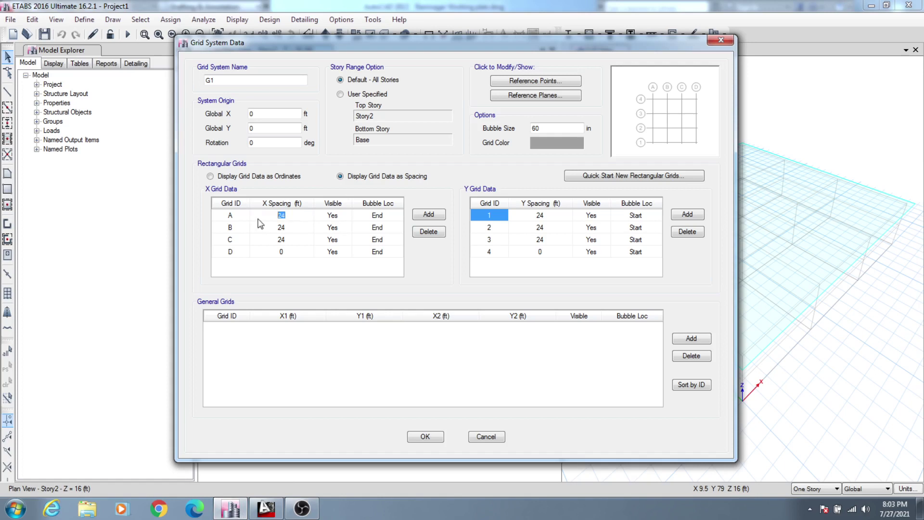
{"action": "type", "text": "11.5"}
{"action": "left_click", "coordinate": [281, 227]}
{"action": "type", "text": "12'10\""}
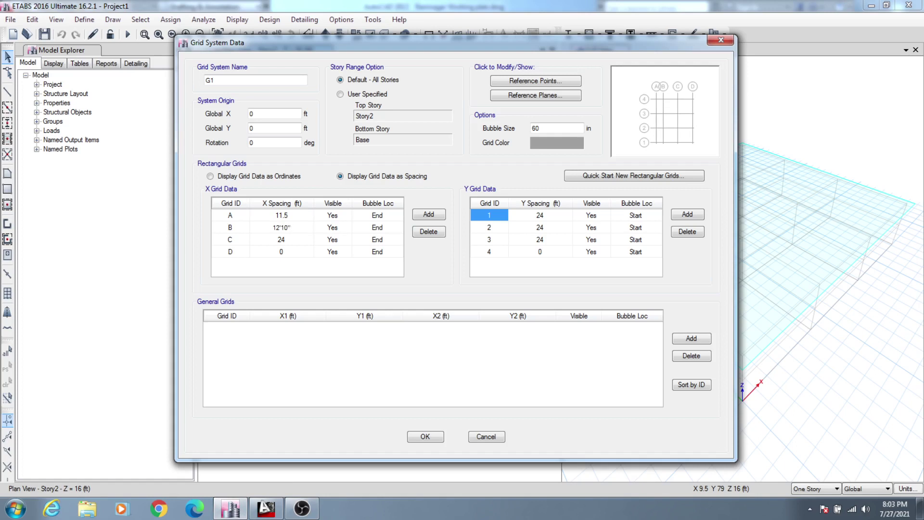
Set the X spacing of grid C to 11.5 ft and review grid lines A to D in the X grid data
{"action": "left_click", "coordinate": [285, 236]}
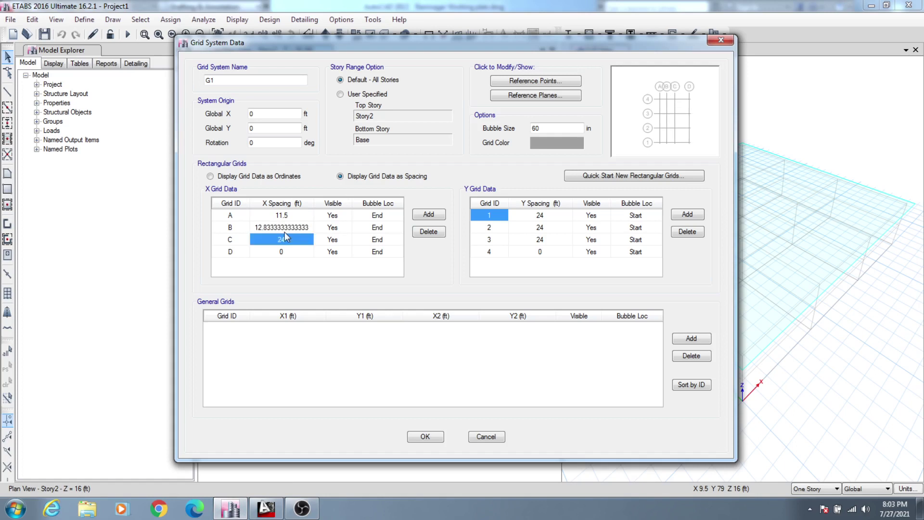
{"action": "type", "text": "11.5"}
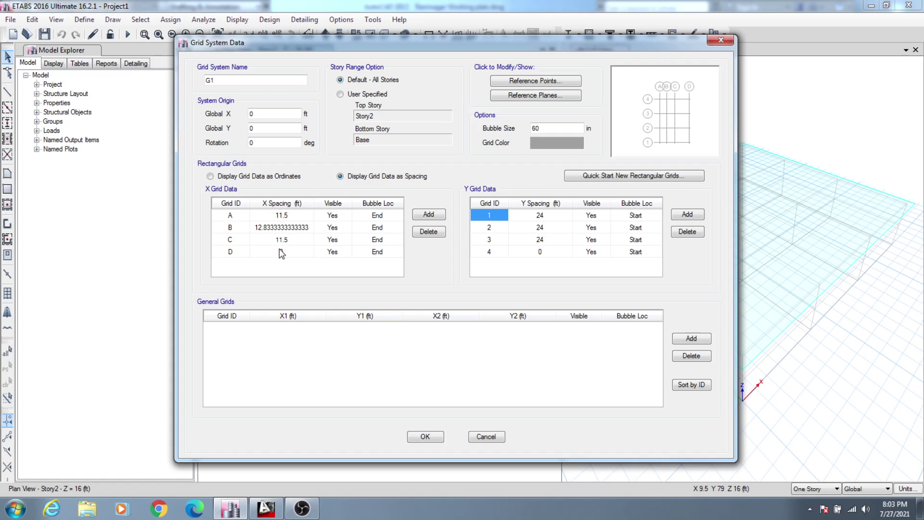
{"action": "left_click", "coordinate": [282, 251]}
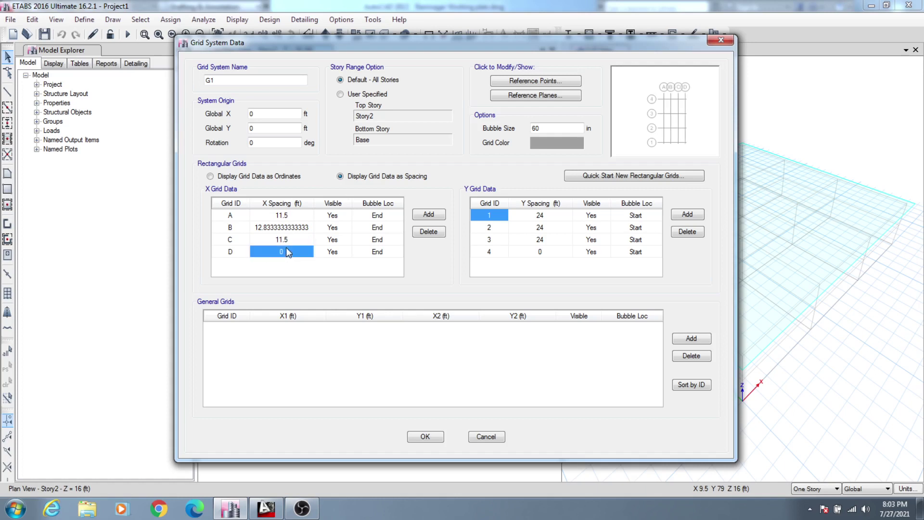
{"action": "left_click", "coordinate": [238, 219]}
{"action": "left_click_drag", "start_coordinate": [241, 224], "coordinate": [235, 257]}
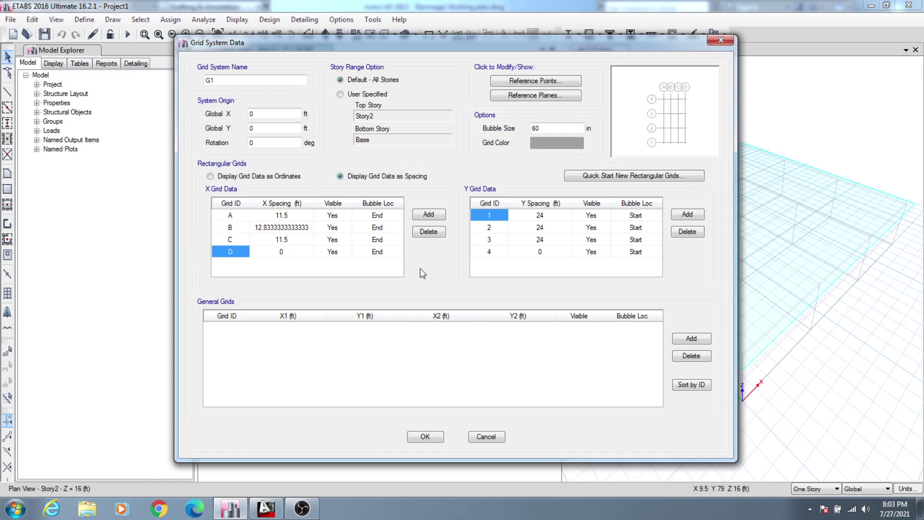
{"action": "left_click_drag", "start_coordinate": [447, 44], "coordinate": [436, 32]}
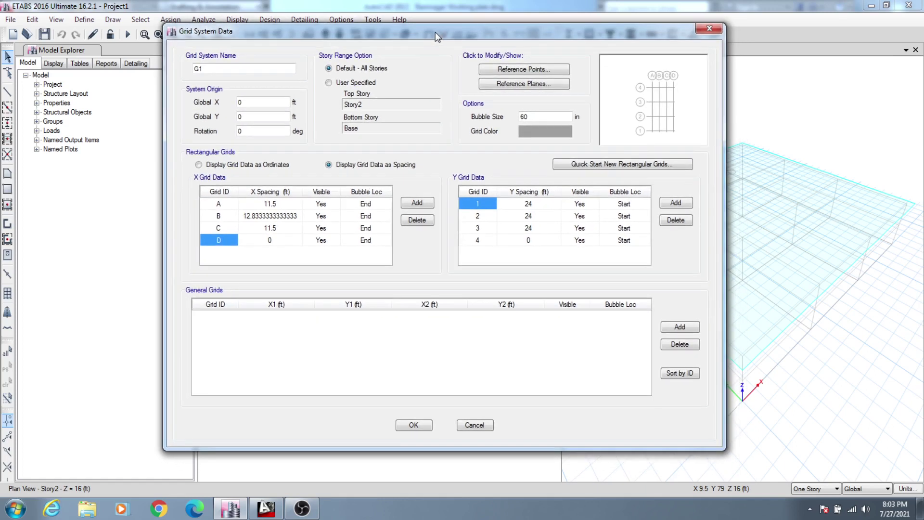
{"action": "left_click_drag", "start_coordinate": [435, 32], "coordinate": [434, 31]}
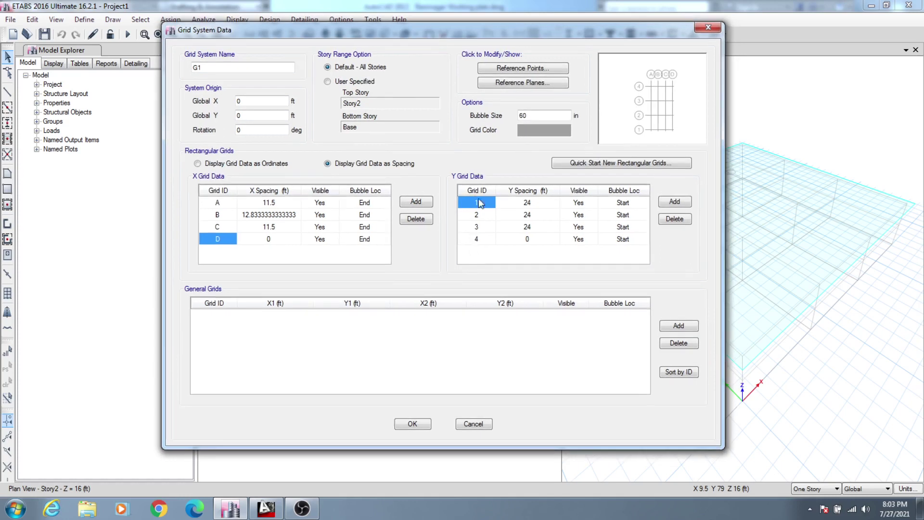
Switch to AutoCAD and examine the vertical gridline dimensions along the side of the floor plan, from the upper bedrooms to the lower ones
{"action": "left_click", "coordinate": [520, 204]}
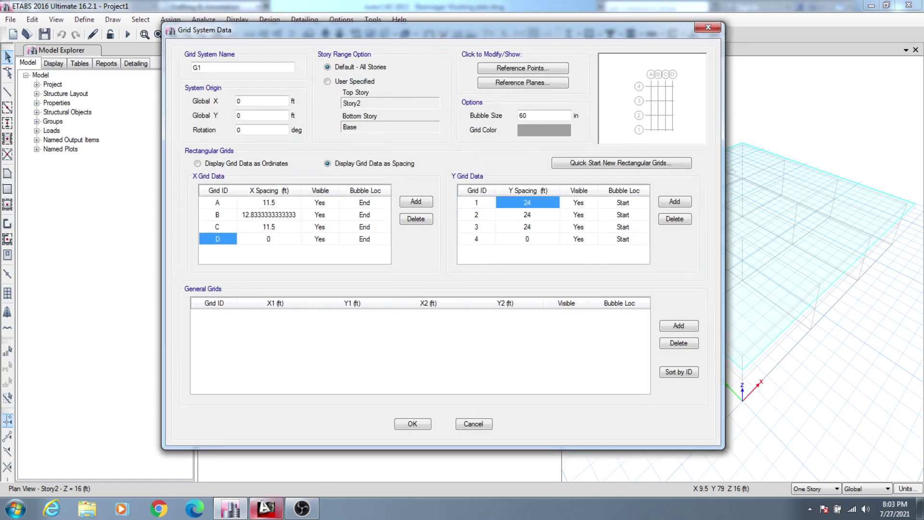
{"action": "left_click", "coordinate": [266, 509]}
{"action": "middle_click_drag", "start_coordinate": [573, 345], "coordinate": [361, 206]}
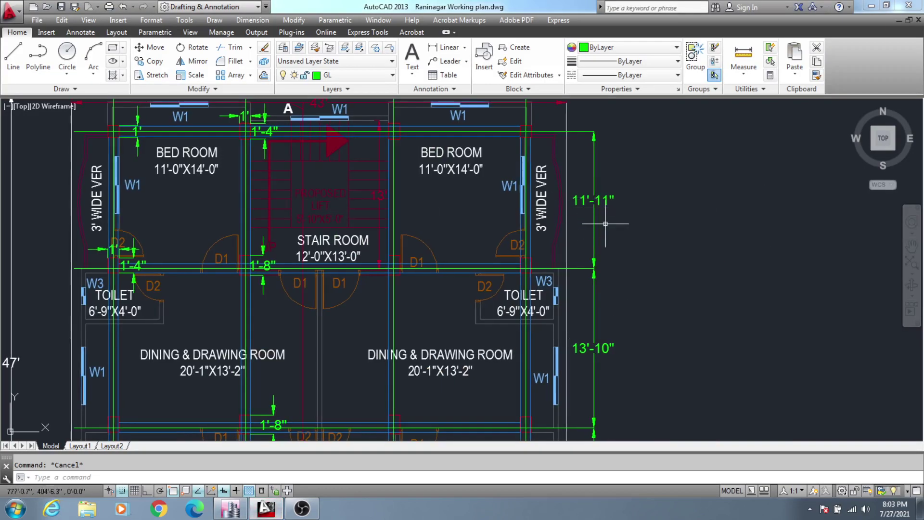
{"action": "middle_click_drag", "start_coordinate": [597, 286], "coordinate": [595, 220]}
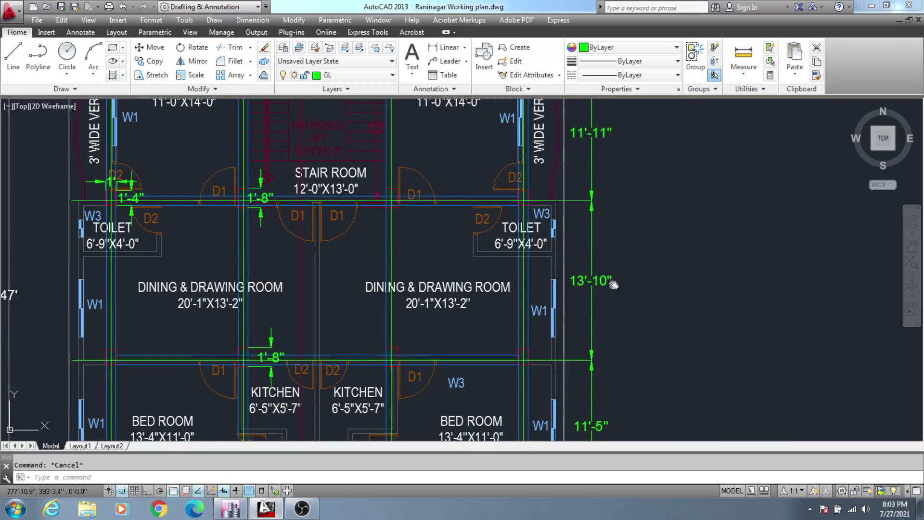
{"action": "middle_click_drag", "start_coordinate": [593, 415], "coordinate": [600, 322]}
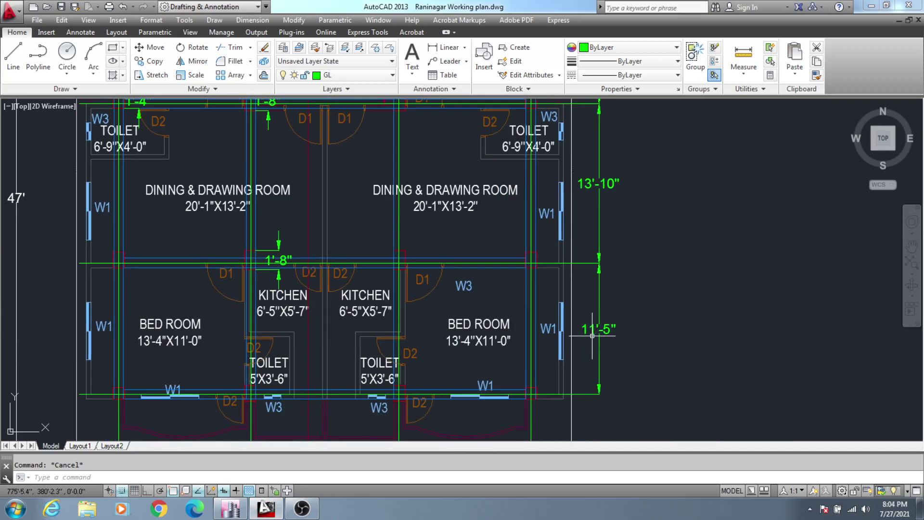
{"action": "scroll", "coordinate": [609, 330], "scroll_direction": "down", "scroll_amount": 3}
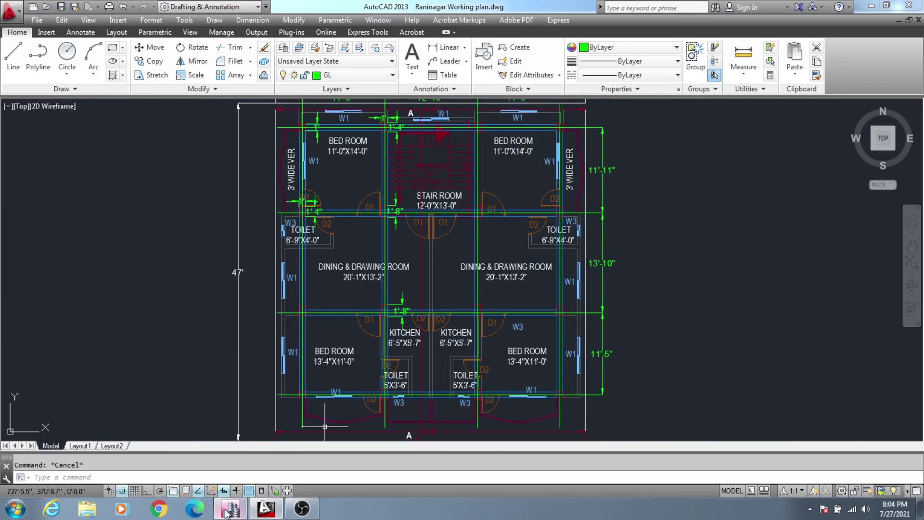
{"action": "mouse_move", "coordinate": [230, 508]}
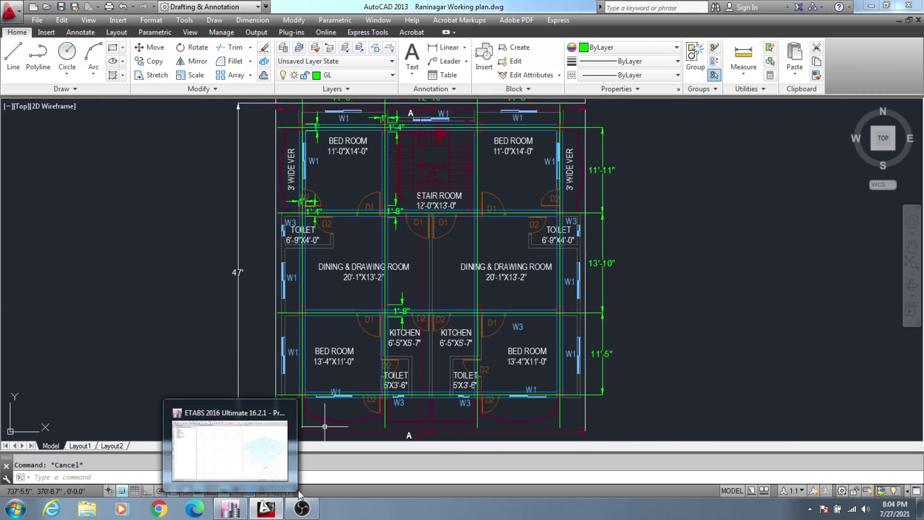
{"action": "left_click", "coordinate": [260, 507]}
In ETABS, try a Y spacing of 2 ft for grid 1 and check its effect in the grid preview
{"action": "left_click", "coordinate": [547, 206]}
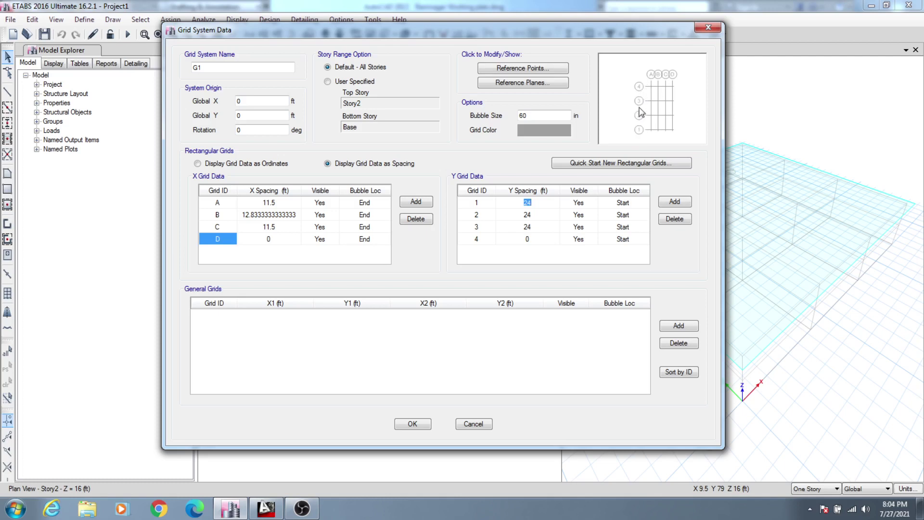
{"action": "left_click", "coordinate": [538, 215]}
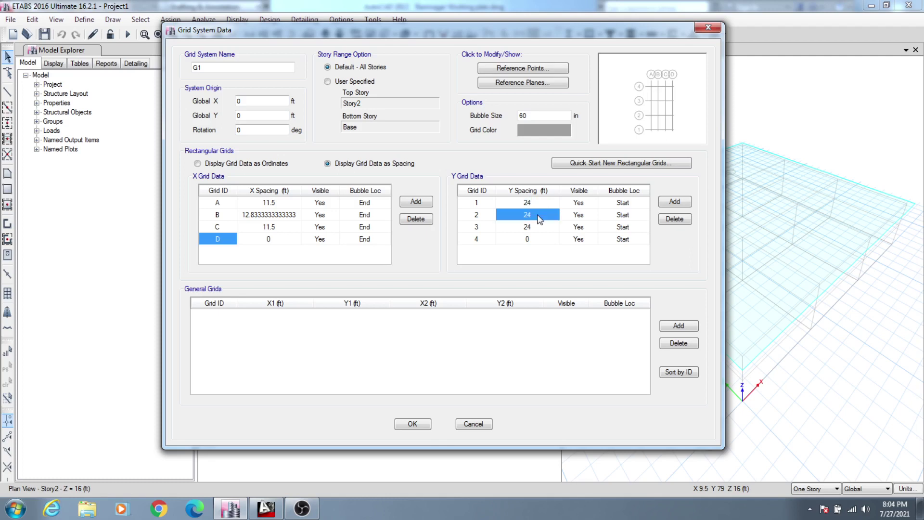
{"action": "left_click", "coordinate": [537, 202]}
{"action": "type", "text": "2"}
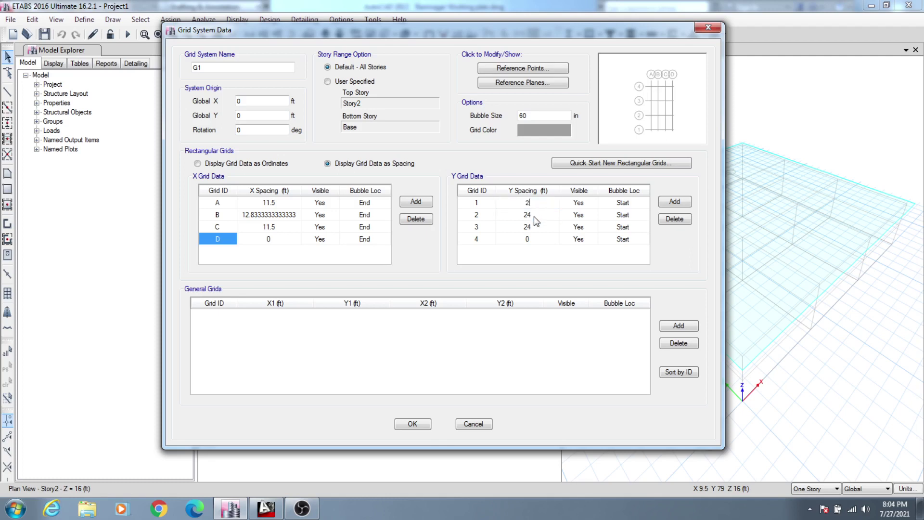
{"action": "left_click", "coordinate": [534, 215]}
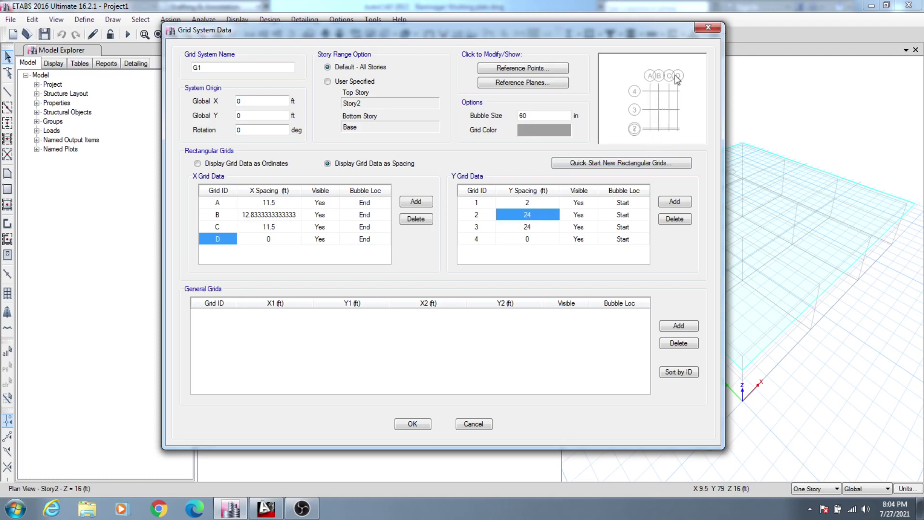
{"action": "left_click", "coordinate": [537, 203]}
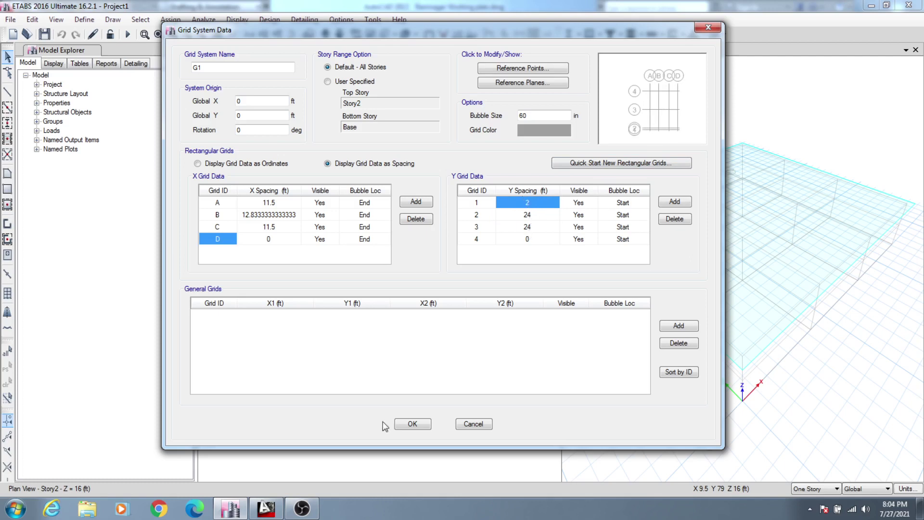
Check the plan's lowest vertical grid dimension in AutoCAD, and in ETABS set the Y spacing of grid 1 to 11'5"
{"action": "left_click", "coordinate": [260, 513]}
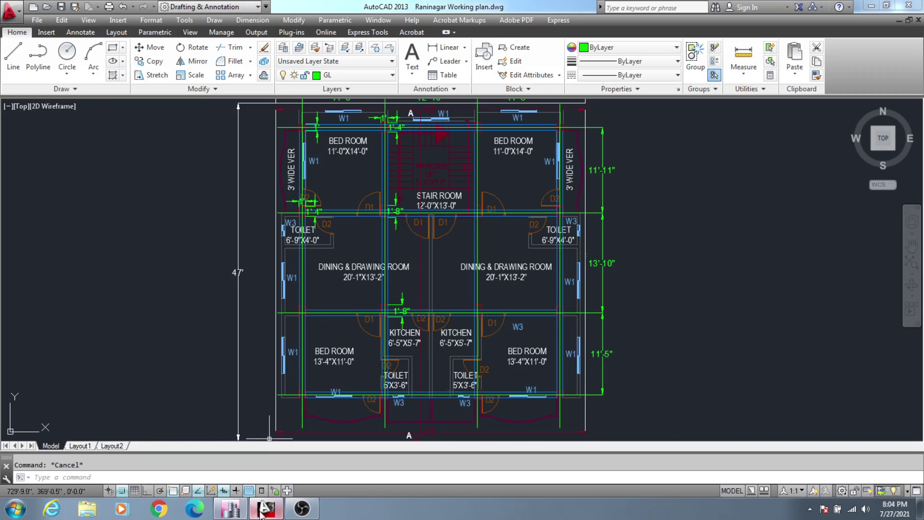
{"action": "left_click", "coordinate": [236, 512]}
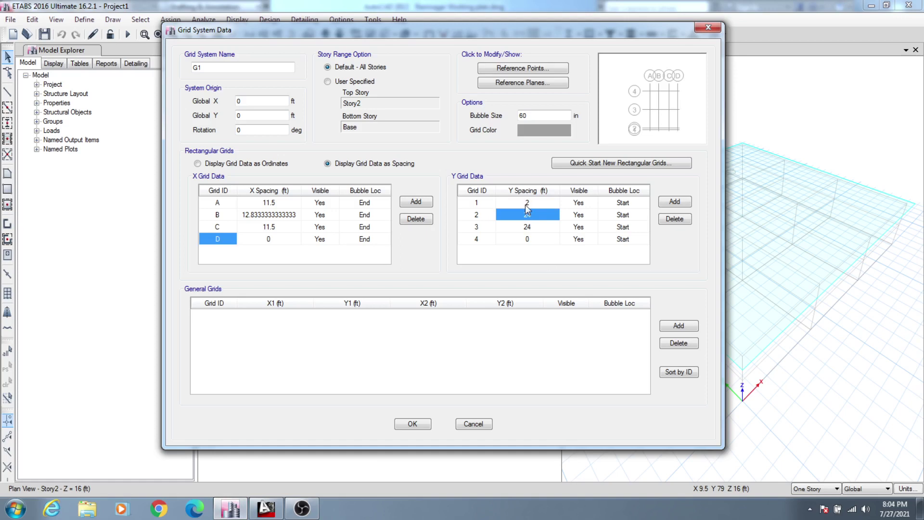
{"action": "type", "text": "11"}
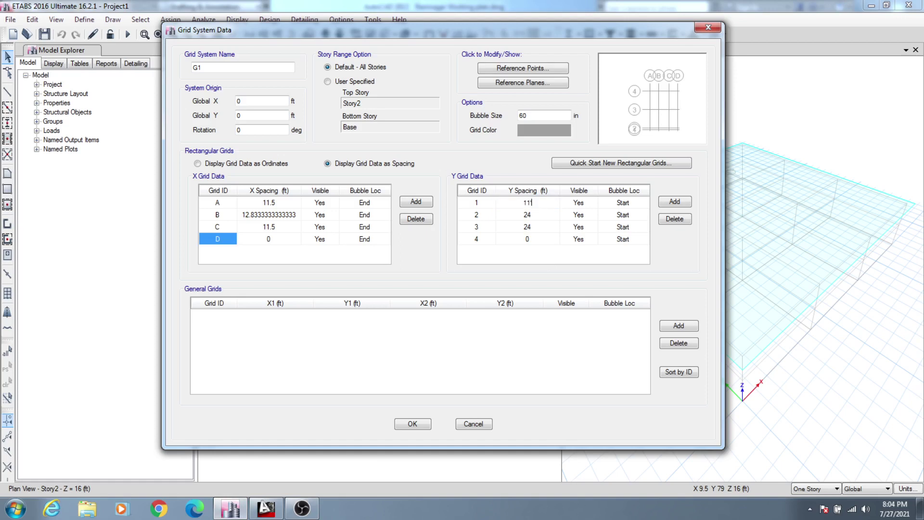
{"action": "type", "text": "'5\""}
{"action": "key", "text": "Return"}
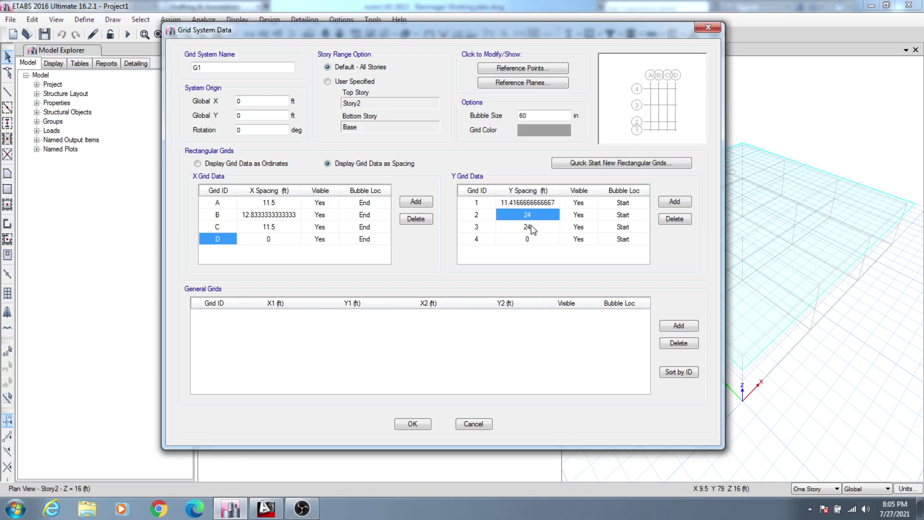
Recheck the plan's vertical dimensions in AutoCAD, and in ETABS set the Y spacing of grid 2 to 13.83333333333 ft and grid 3 to 11'11"
{"action": "left_click", "coordinate": [266, 509]}
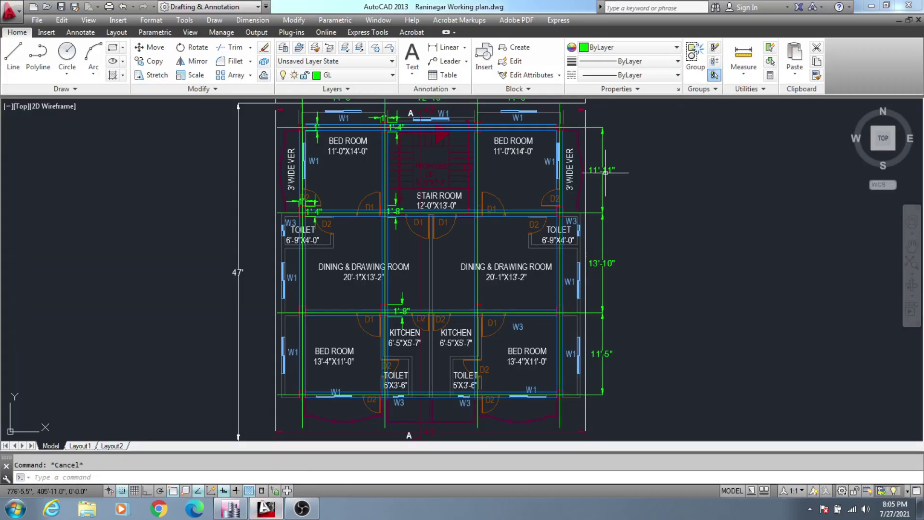
{"action": "left_click", "coordinate": [230, 508]}
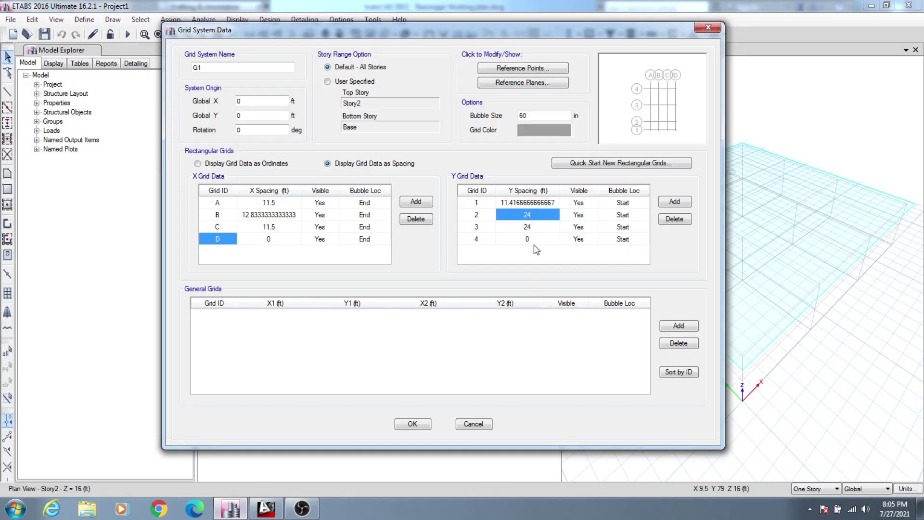
{"action": "type", "text": "1"}
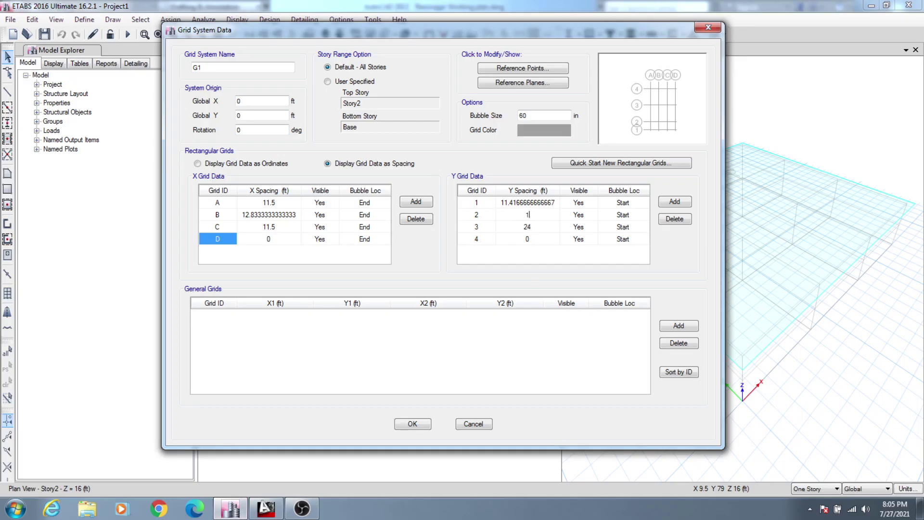
{"action": "type", "text": "0.83333333333"}
{"action": "left_click", "coordinate": [534, 229]}
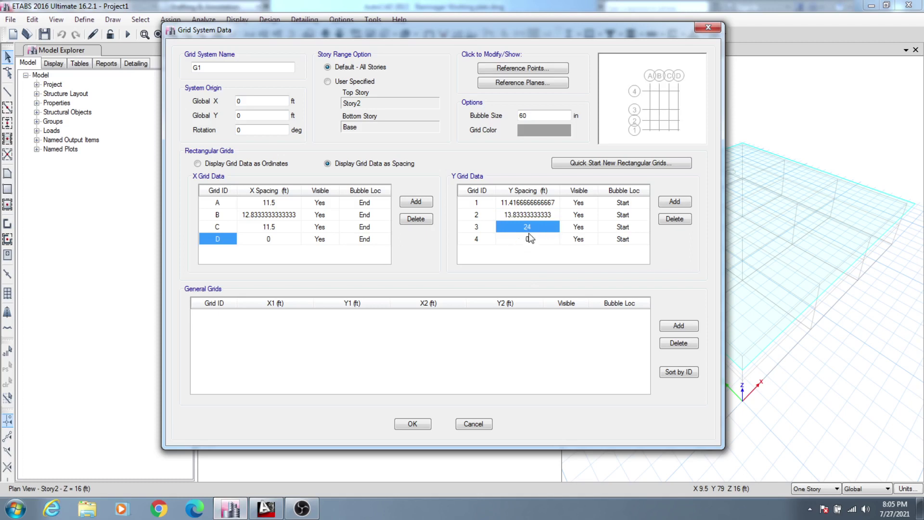
{"action": "type", "text": "11'11"}
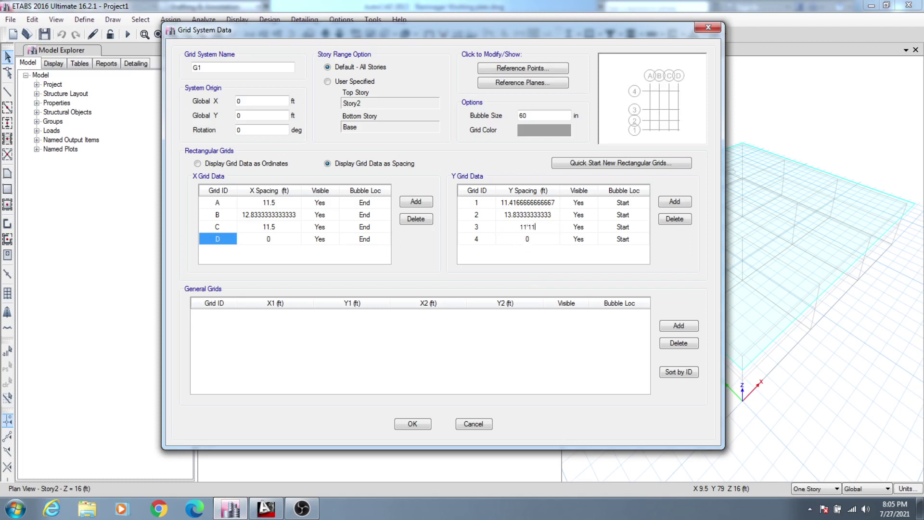
{"action": "left_click", "coordinate": [529, 238]}
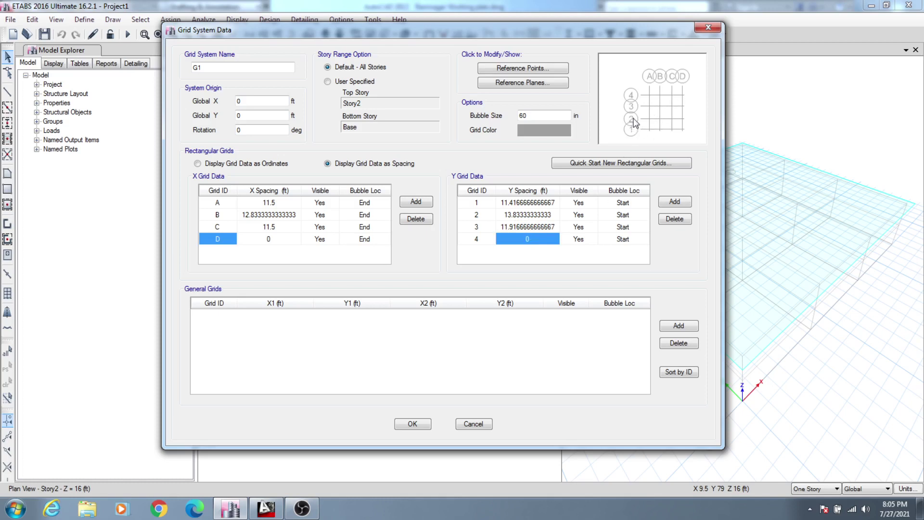
Set the grid bubble size to 30 in and review the Y spacing entries
{"action": "double_click", "coordinate": [526, 116]}
{"action": "type", "text": "3"}
{"action": "left_click", "coordinate": [522, 202]}
{"action": "left_click", "coordinate": [530, 227]}
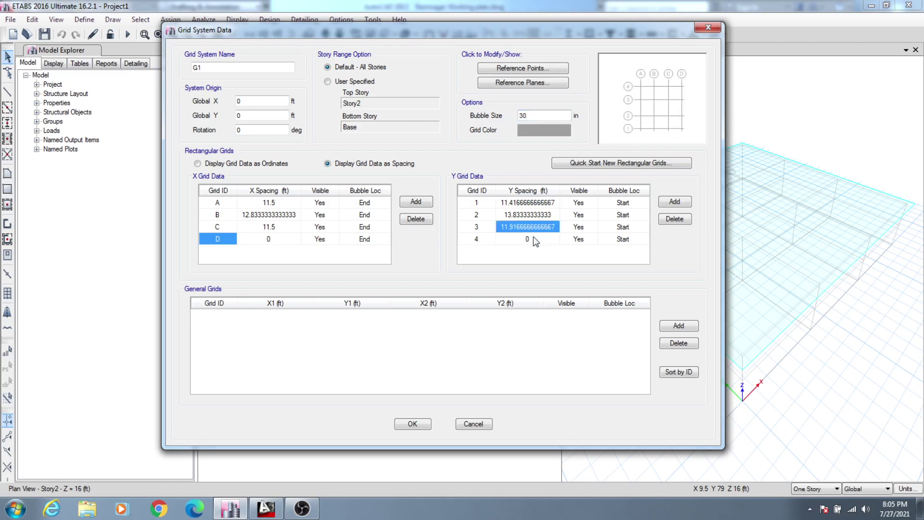
{"action": "left_click", "coordinate": [533, 244]}
{"action": "left_click", "coordinate": [528, 202]}
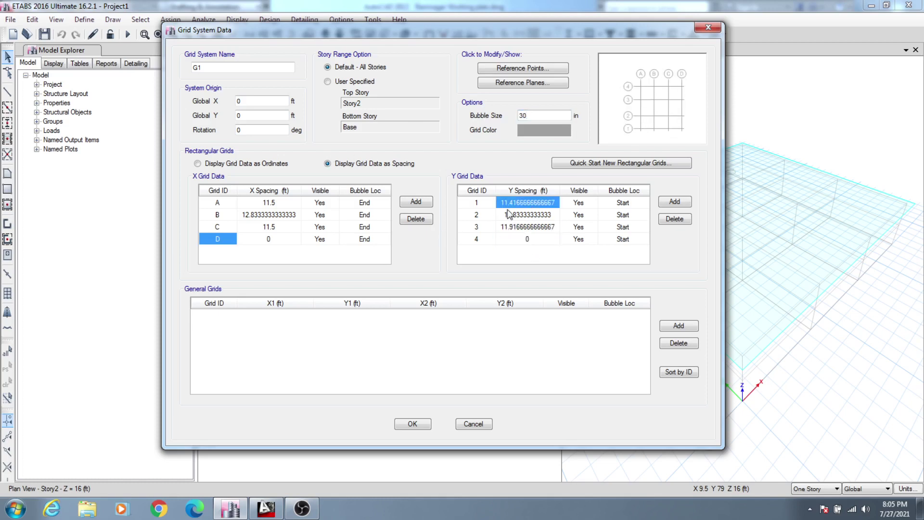
{"action": "left_click", "coordinate": [526, 240]}
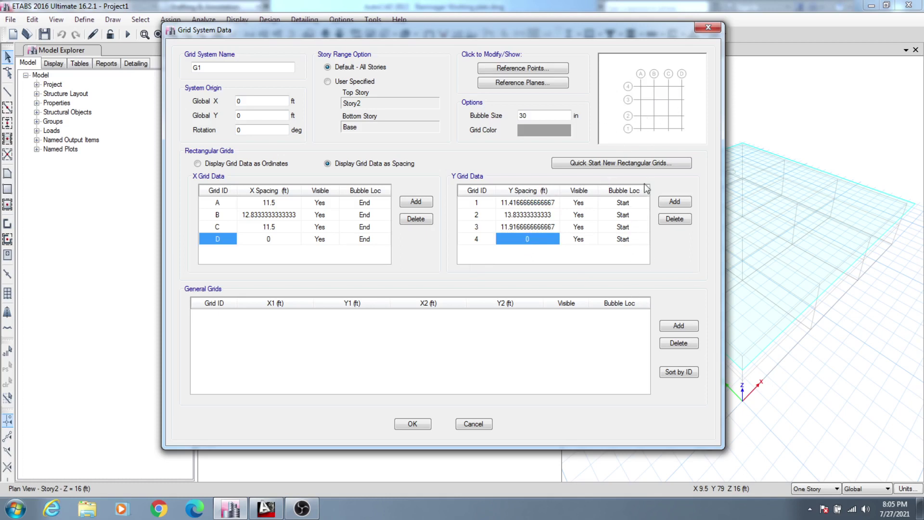
{"action": "left_click_drag", "start_coordinate": [576, 28], "coordinate": [573, 28]}
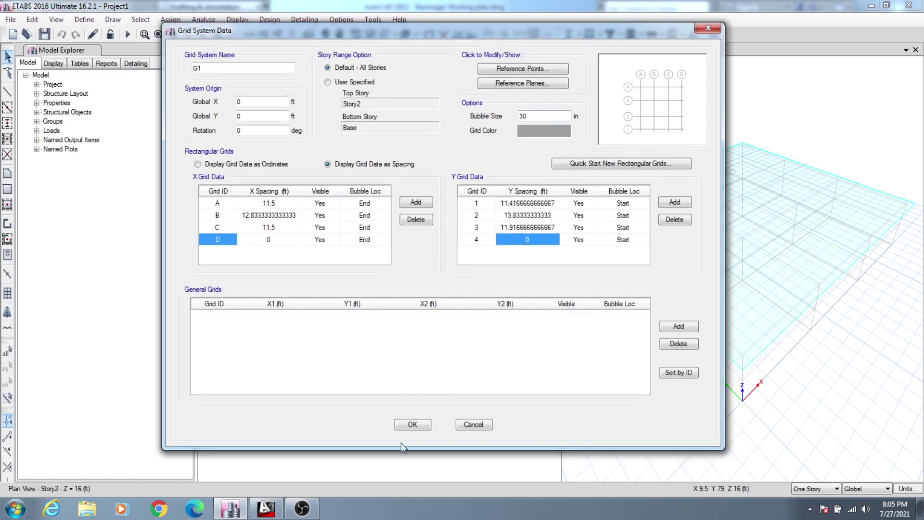
Accept the modified data for grid system G1 and refresh the model view
{"action": "left_click", "coordinate": [412, 425]}
{"action": "left_click_drag", "start_coordinate": [464, 77], "coordinate": [475, 76]}
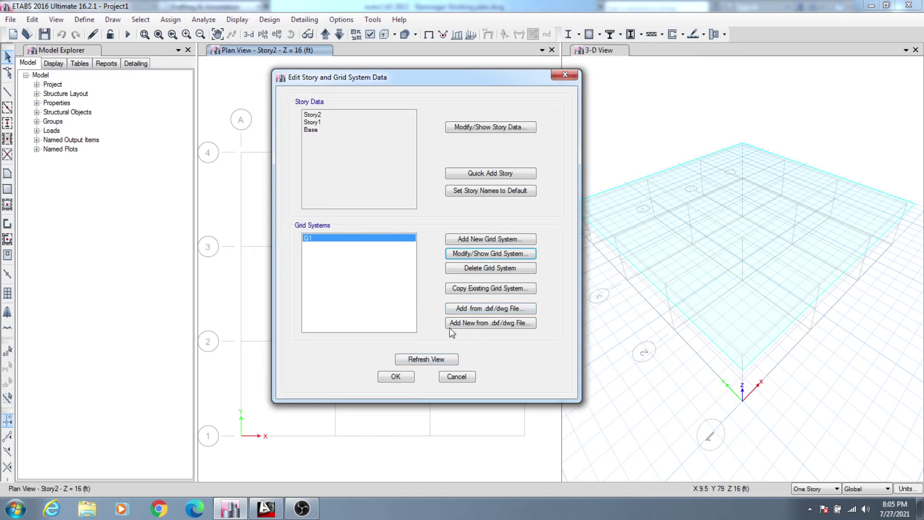
{"action": "left_click", "coordinate": [439, 361]}
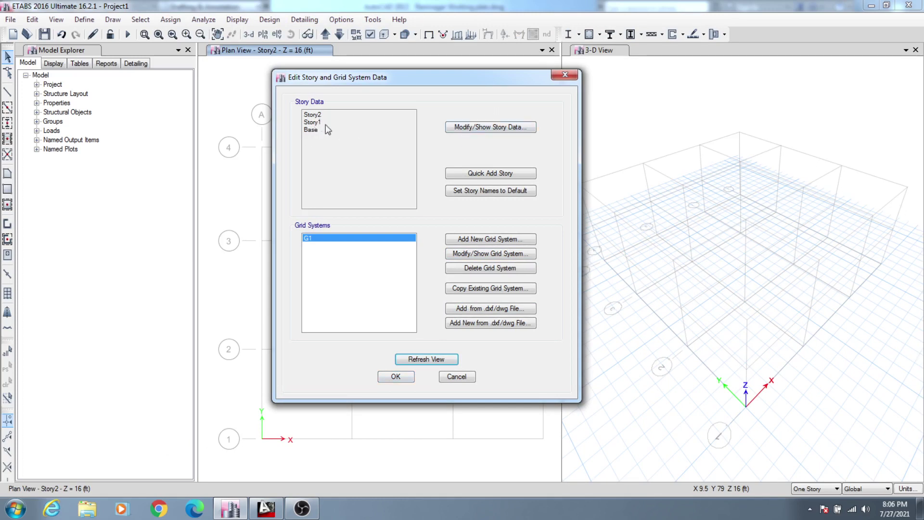
Open the story data table and look over the Story1 and Base rows
{"action": "left_click", "coordinate": [493, 127]}
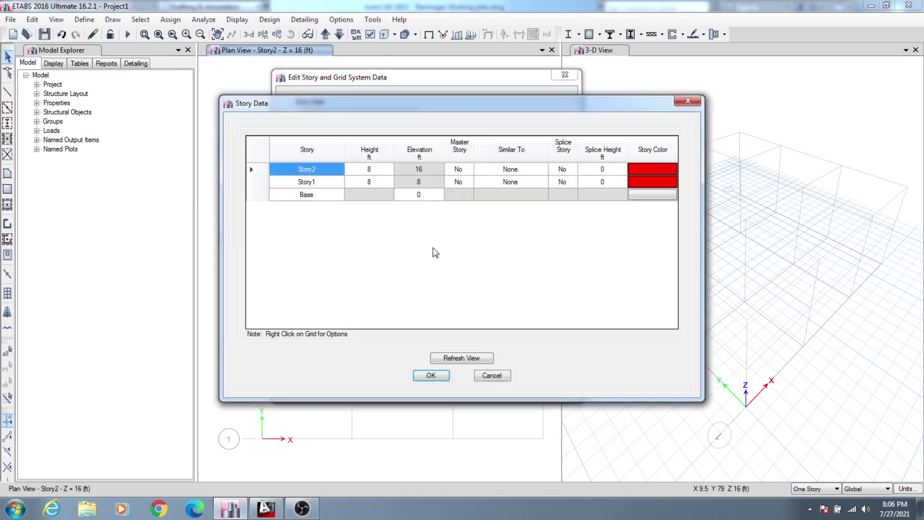
{"action": "left_click", "coordinate": [419, 184]}
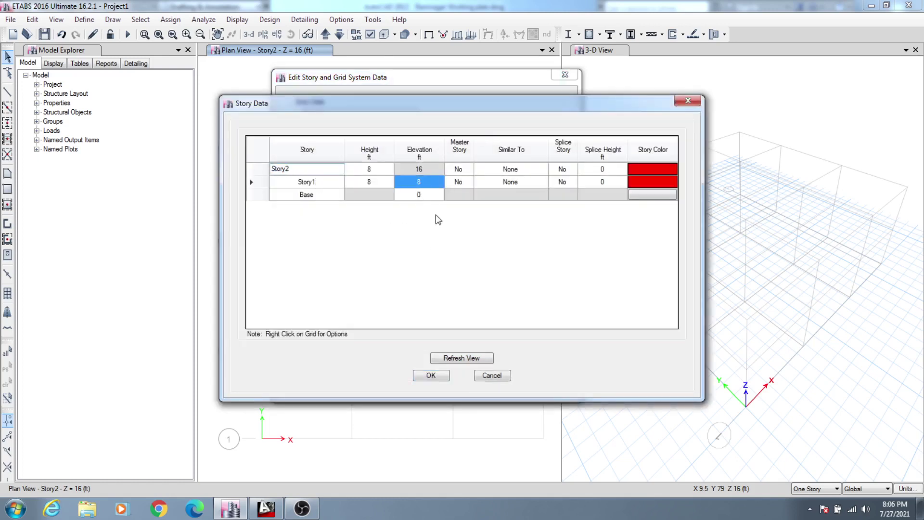
{"action": "left_click", "coordinate": [311, 193]}
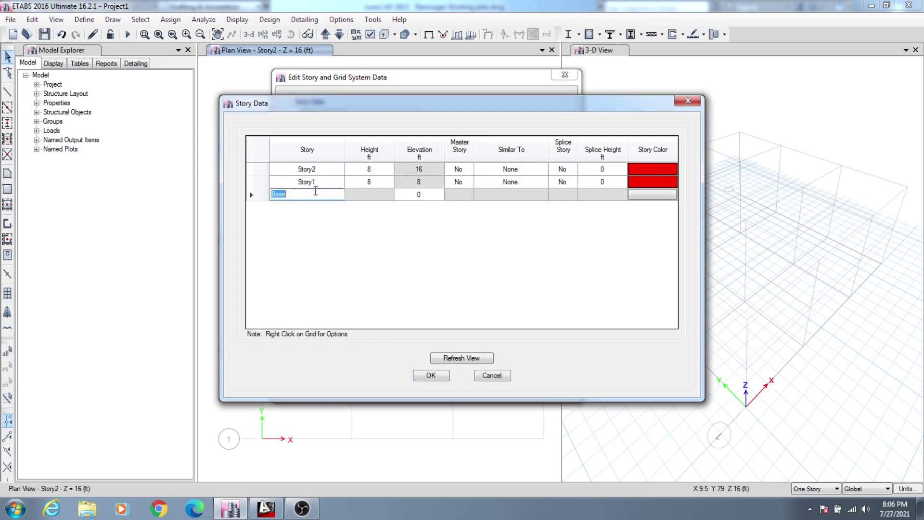
{"action": "left_click", "coordinate": [302, 192]}
{"action": "left_click_drag", "start_coordinate": [303, 192], "coordinate": [240, 175]}
{"action": "left_click", "coordinate": [314, 182]}
{"action": "left_click", "coordinate": [314, 183]}
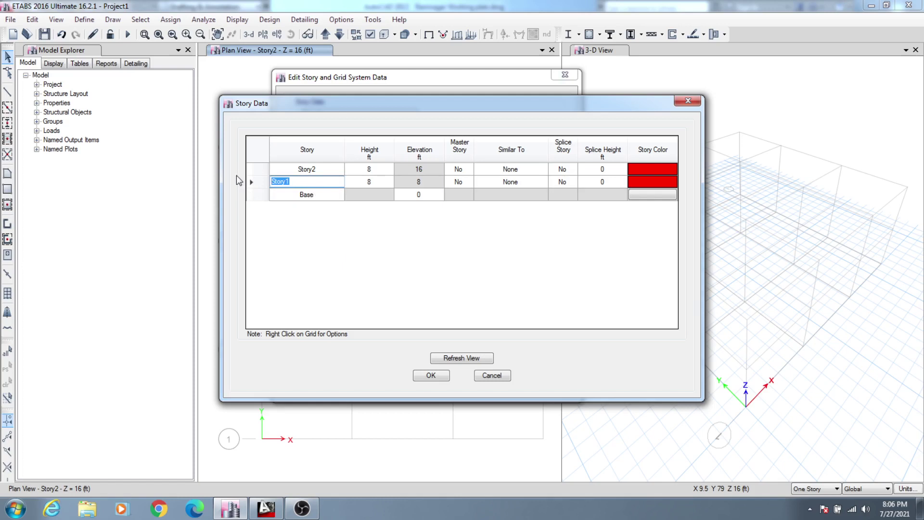
{"action": "left_click_drag", "start_coordinate": [308, 182], "coordinate": [249, 180]}
{"action": "key", "text": "BackSpace"}
{"action": "mouse_move", "coordinate": [391, 115]}
{"action": "left_mouse_down"}
{"action": "mouse_move", "coordinate": [388, 125]}
{"action": "mouse_move", "coordinate": [384, 102]}
{"action": "mouse_move", "coordinate": [379, 107]}
{"action": "left_mouse_up"}
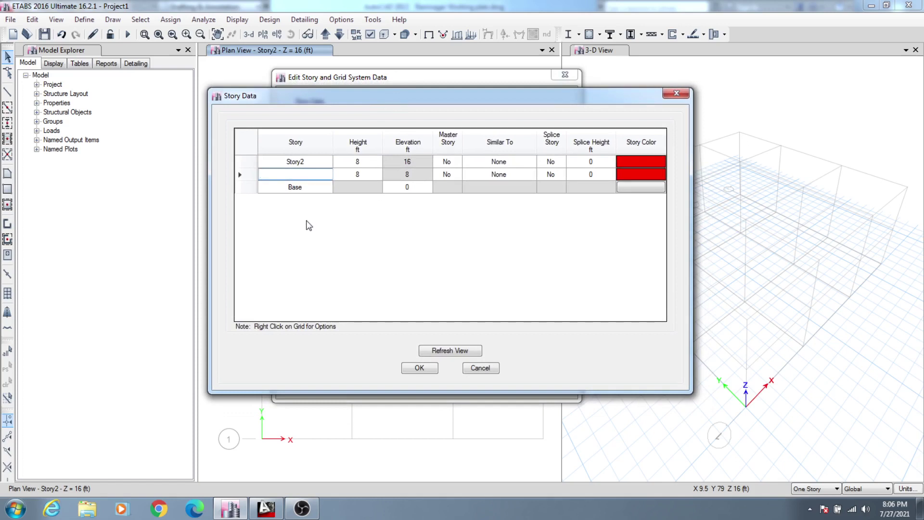
{"action": "left_click", "coordinate": [309, 222]}
{"action": "left_click", "coordinate": [394, 172]}
{"action": "key", "text": "Up"}
Rename Story1 as BML and Story2 as GFL in the story data
{"action": "left_click", "coordinate": [304, 190]}
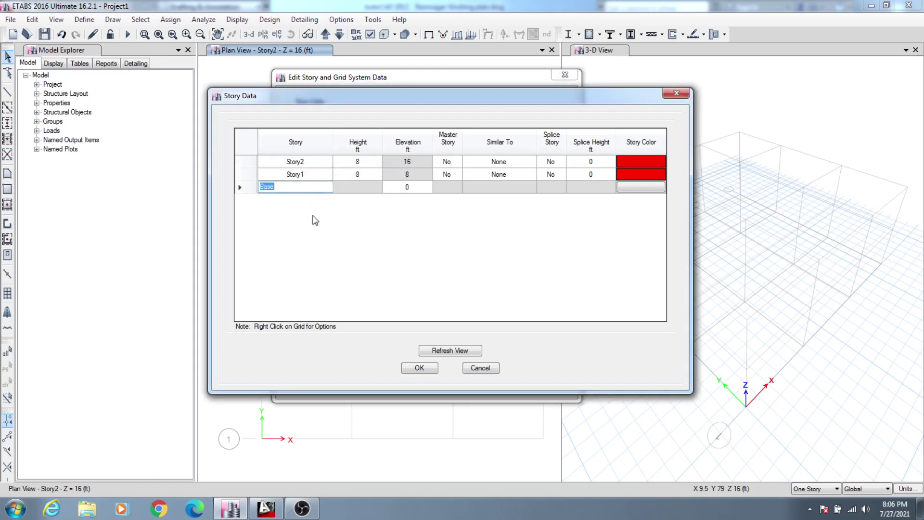
{"action": "left_click", "coordinate": [304, 174]}
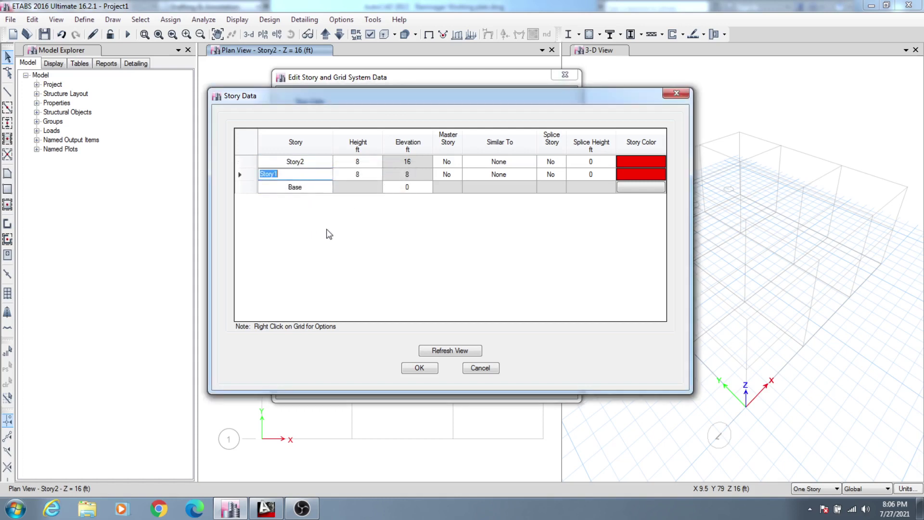
{"action": "left_click", "coordinate": [302, 175]}
{"action": "left_click_drag", "start_coordinate": [301, 175], "coordinate": [189, 170]}
{"action": "key", "text": "BackSpace"}
{"action": "left_click", "coordinate": [294, 163]}
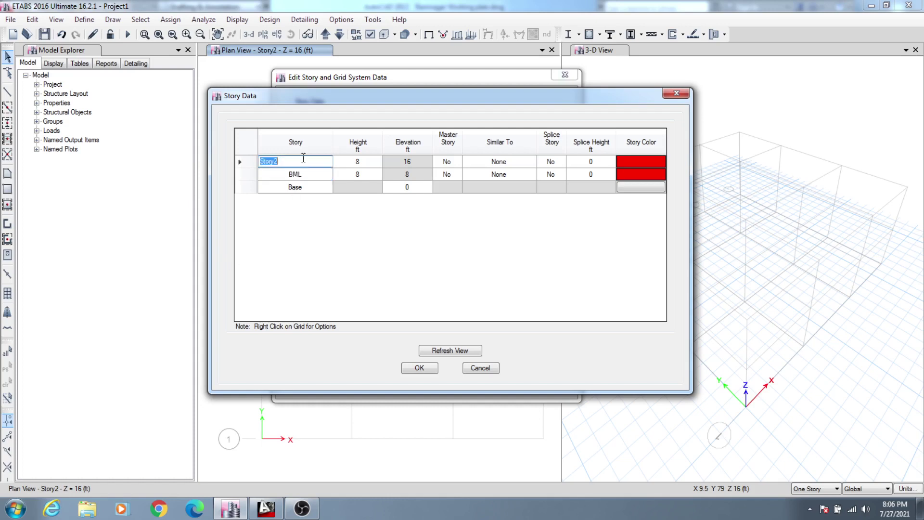
{"action": "type", "text": "GFL"}
{"action": "left_click", "coordinate": [306, 188]}
Examine the GFL, BML and Base story names and the BML story's height
{"action": "left_click", "coordinate": [309, 175]}
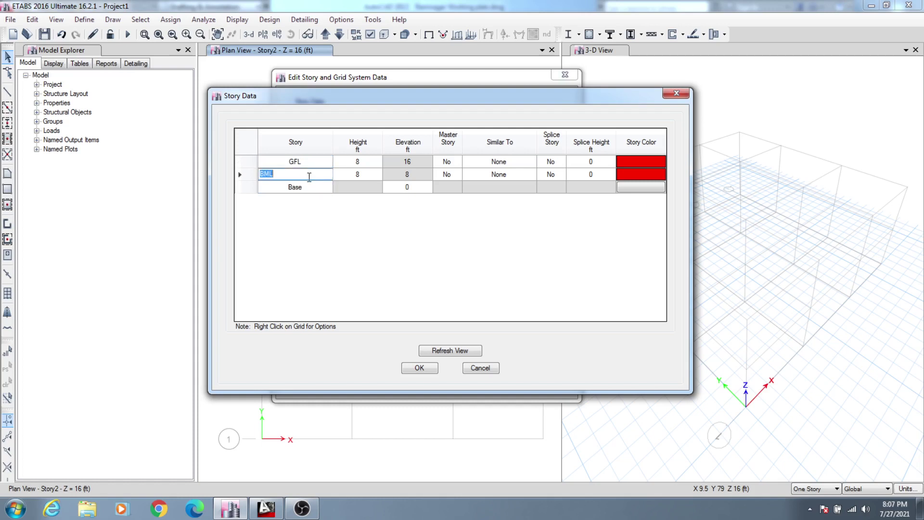
{"action": "left_click", "coordinate": [309, 162]}
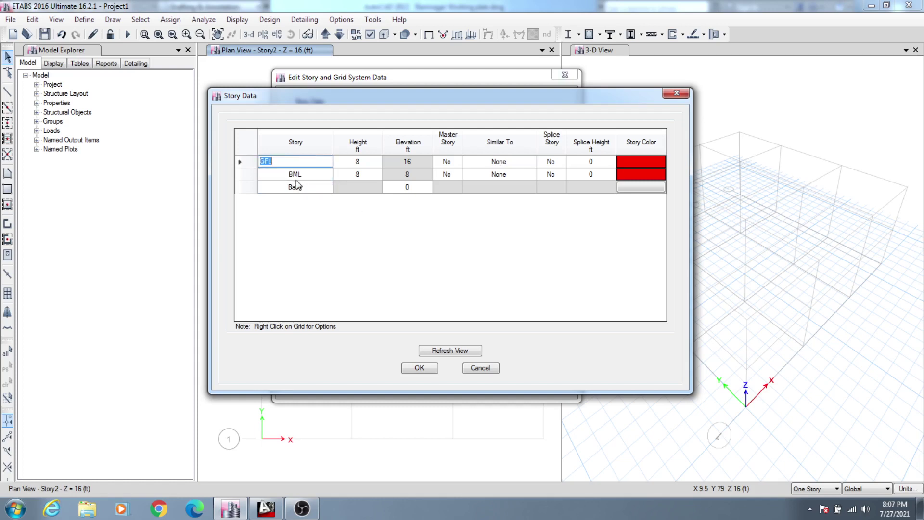
{"action": "left_click", "coordinate": [356, 175]}
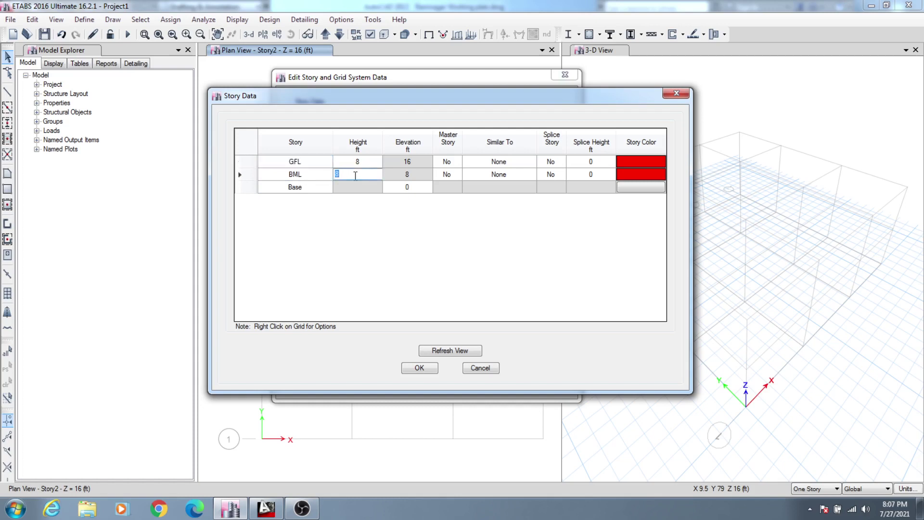
{"action": "left_click", "coordinate": [302, 189]}
{"action": "left_click", "coordinate": [303, 178]}
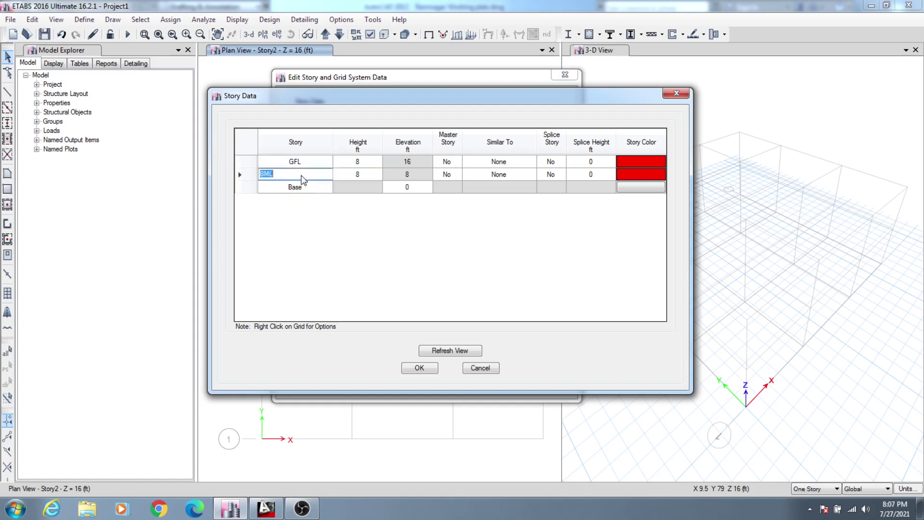
{"action": "left_click", "coordinate": [309, 188]}
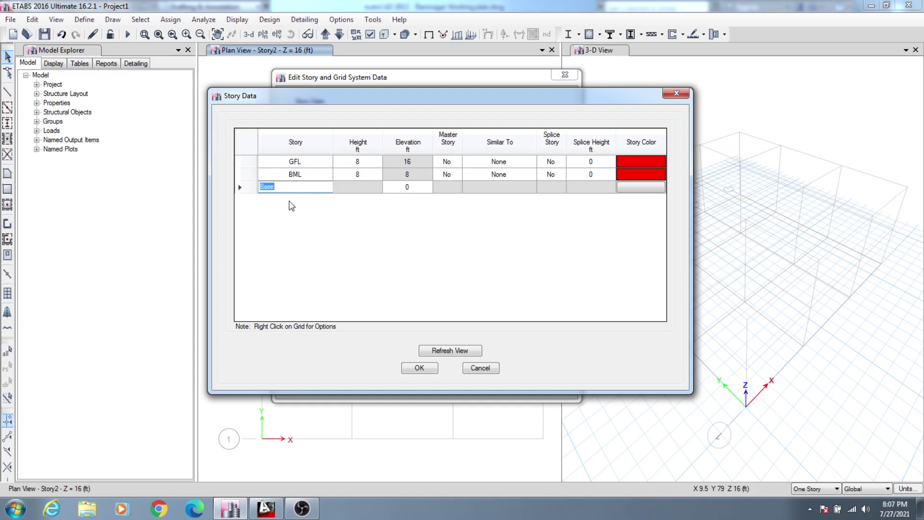
{"action": "left_click", "coordinate": [298, 187]}
{"action": "left_click", "coordinate": [358, 174]}
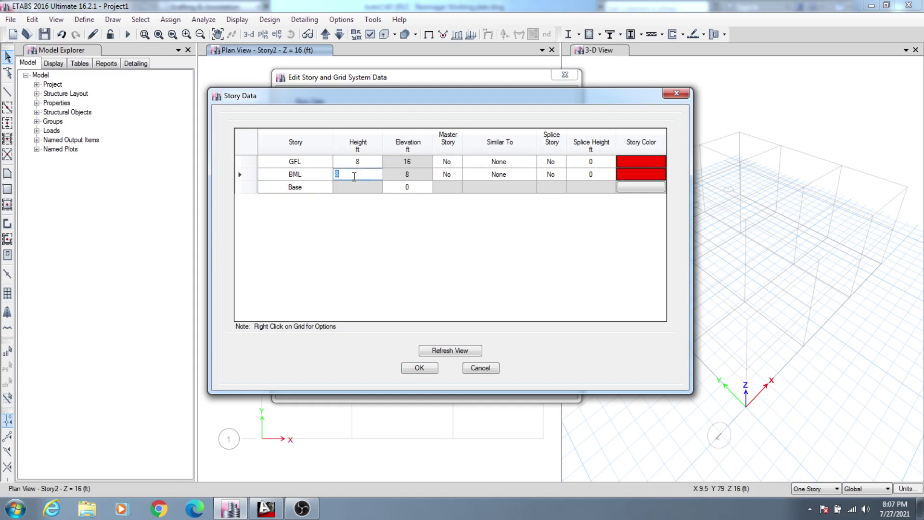
{"action": "left_click", "coordinate": [317, 192]}
{"action": "left_click", "coordinate": [360, 175]}
{"action": "double_click", "coordinate": [364, 175]}
Set the height of the GFL story to 10 ft
{"action": "left_click", "coordinate": [303, 175]}
{"action": "left_click", "coordinate": [298, 161]}
{"action": "left_click", "coordinate": [358, 163]}
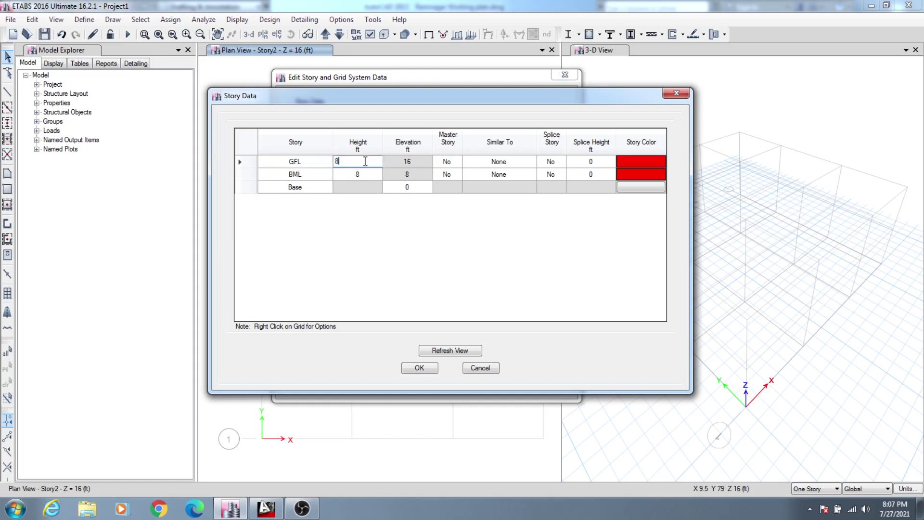
{"action": "type", "text": "10"}
{"action": "left_click", "coordinate": [290, 164]}
{"action": "left_click", "coordinate": [350, 165]}
{"action": "left_click", "coordinate": [361, 176]}
Add one 12 ft story above GFL, replicated from GFL, keeping the existing story heights
{"action": "left_click", "coordinate": [275, 161]}
{"action": "right_click", "coordinate": [272, 162]}
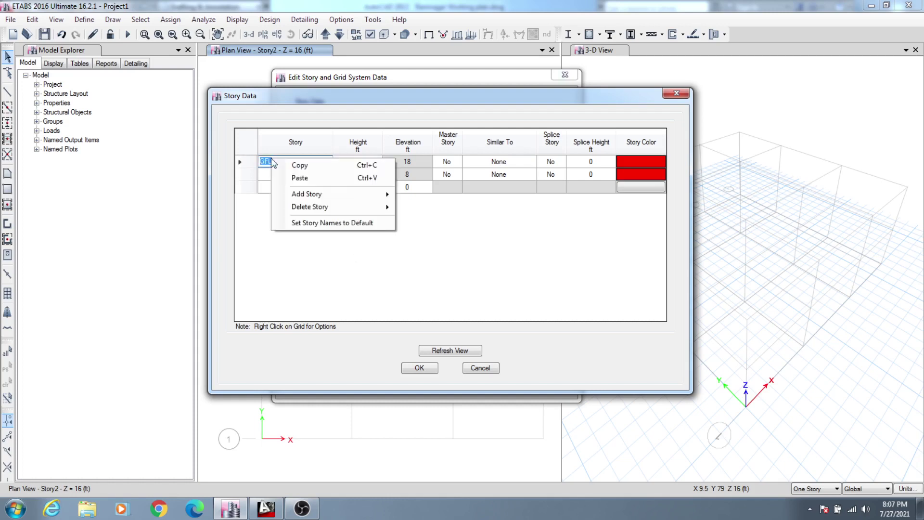
{"action": "mouse_move", "coordinate": [328, 196]}
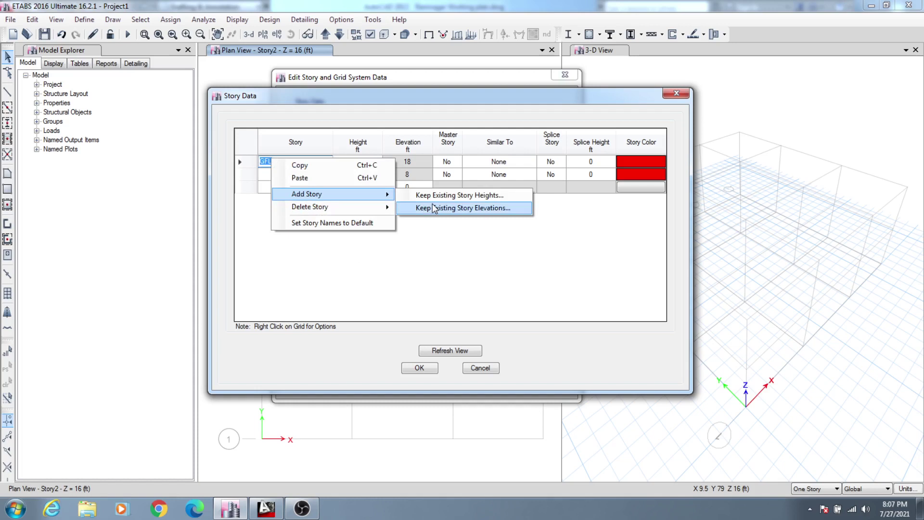
{"action": "left_click", "coordinate": [490, 196]}
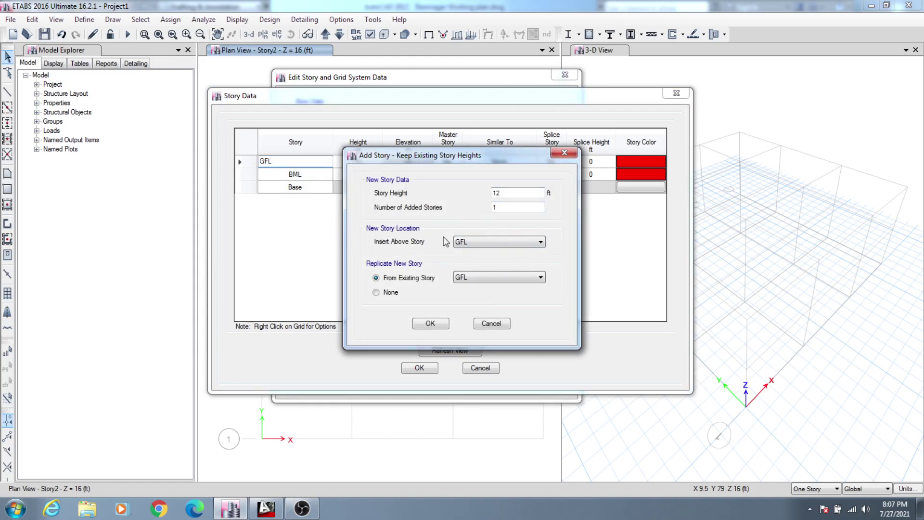
{"action": "left_click", "coordinate": [486, 244]}
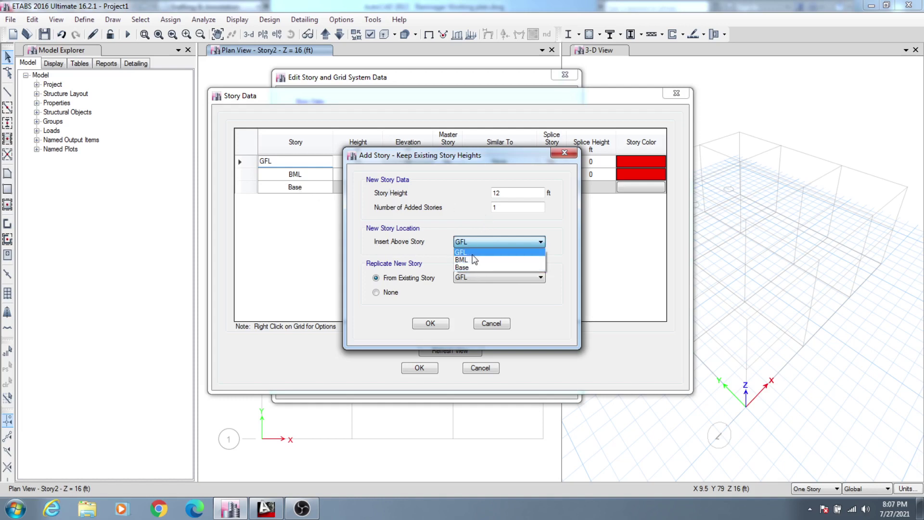
{"action": "left_click", "coordinate": [474, 254]}
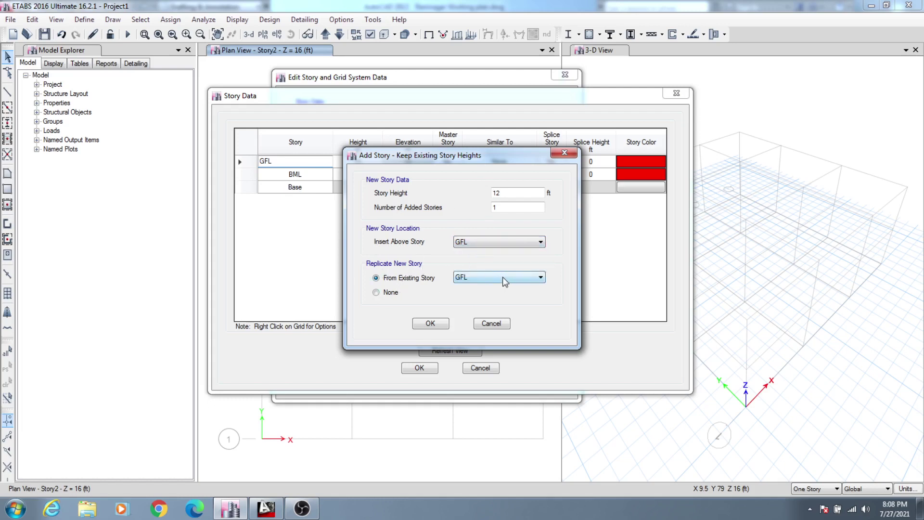
{"action": "left_click", "coordinate": [439, 325]}
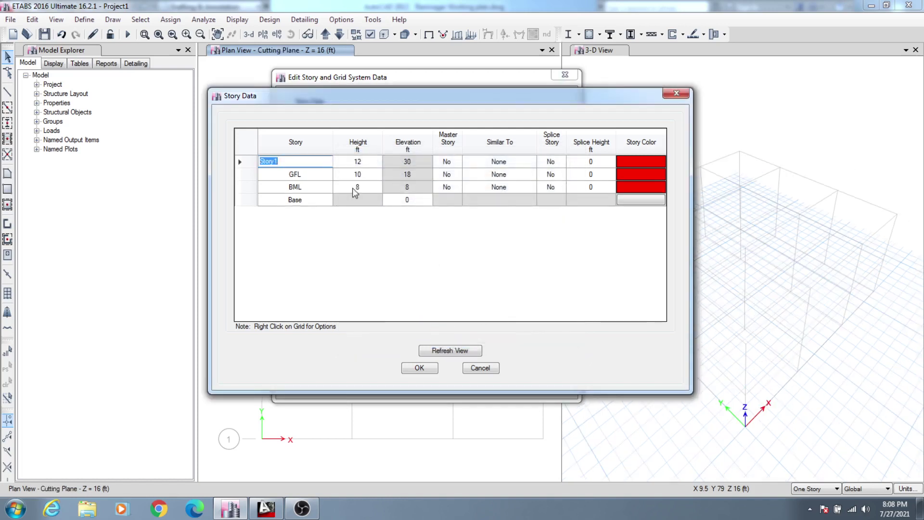
Set the height of the new story above GFL to 10 ft, accept the story data and refresh the model view
{"action": "left_click", "coordinate": [361, 162]}
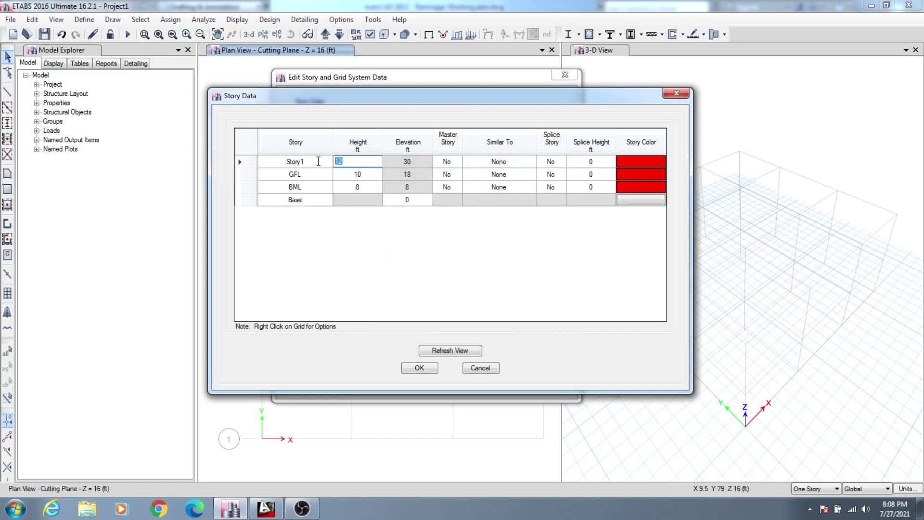
{"action": "type", "text": "12"}
{"action": "key", "text": "Return"}
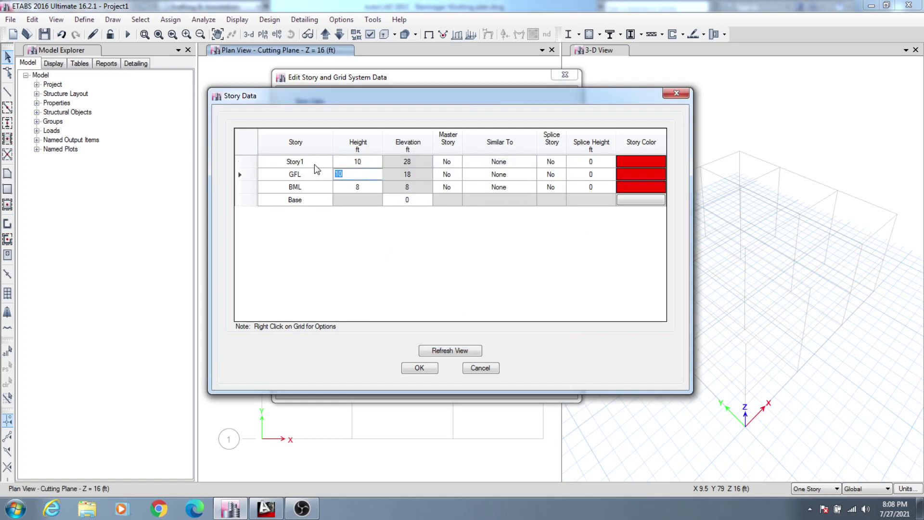
{"action": "left_click", "coordinate": [249, 164]}
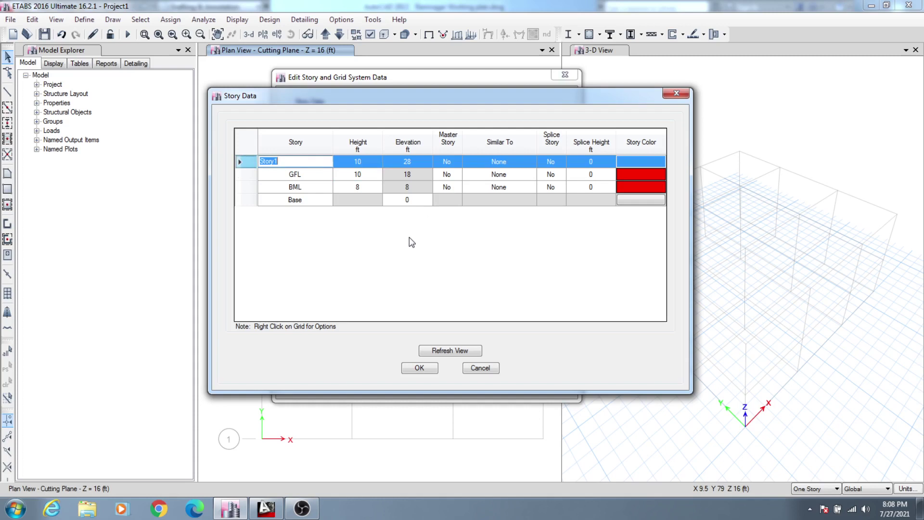
{"action": "left_click", "coordinate": [419, 368]}
{"action": "left_click", "coordinate": [426, 362]}
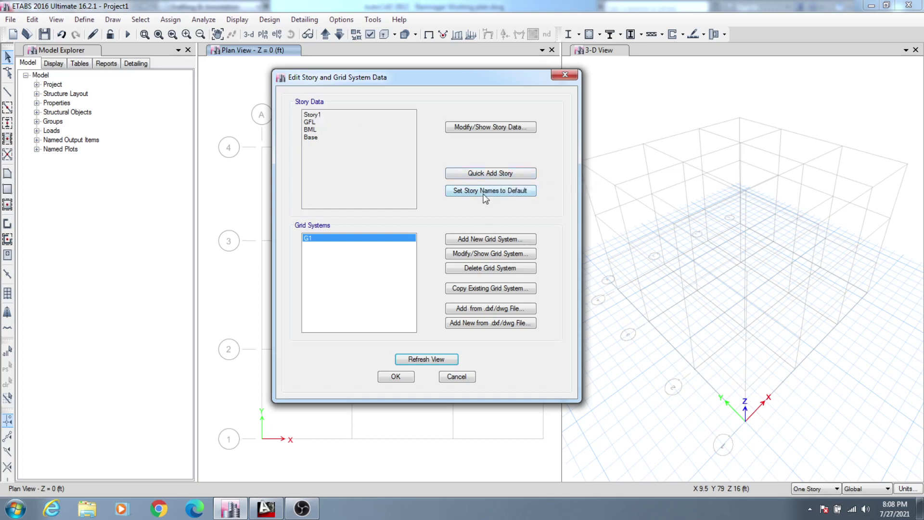
Quick-add five more stories above Story1
{"action": "left_click", "coordinate": [490, 176]}
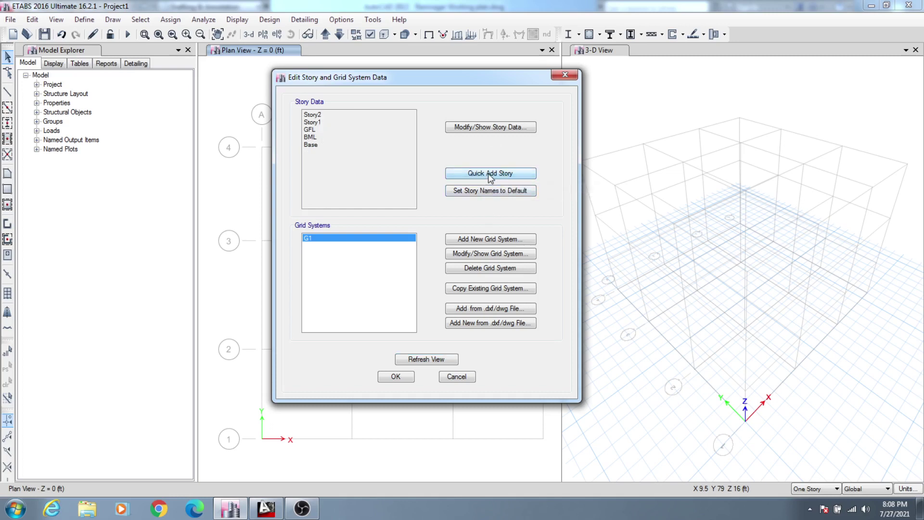
{"action": "left_click", "coordinate": [490, 176]}
{"action": "left_click", "coordinate": [490, 176]}
{"action": "left_click", "coordinate": [489, 176]}
{"action": "left_click", "coordinate": [488, 174]}
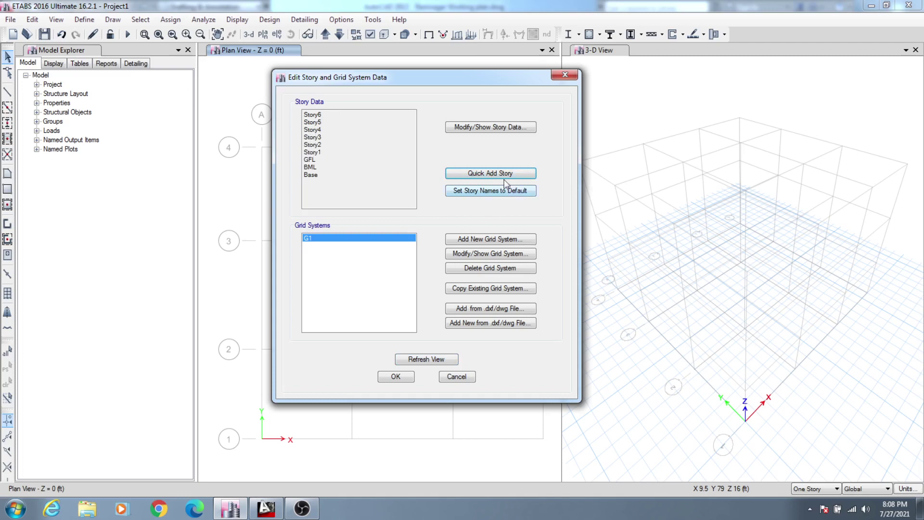
Reopen the story data and rename Story5 as Roof Level
{"action": "left_click", "coordinate": [481, 128]}
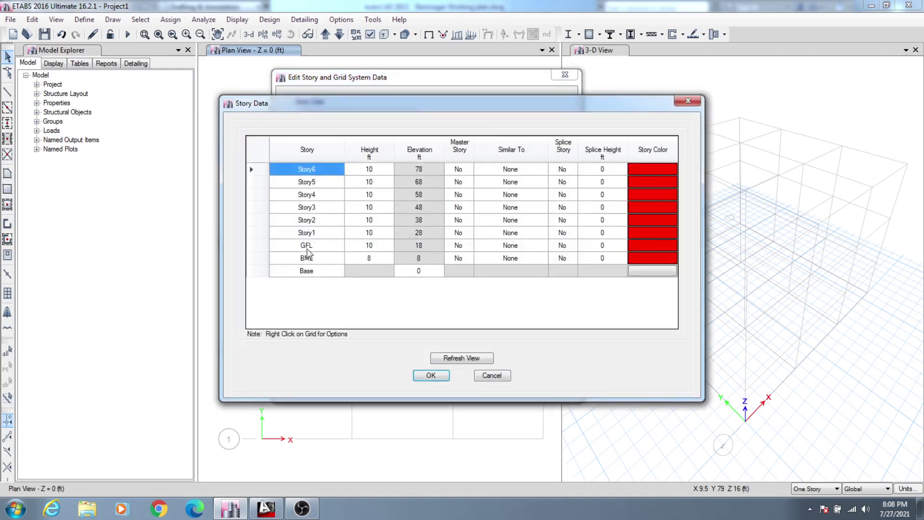
{"action": "double_click", "coordinate": [309, 247]}
{"action": "double_click", "coordinate": [320, 232]}
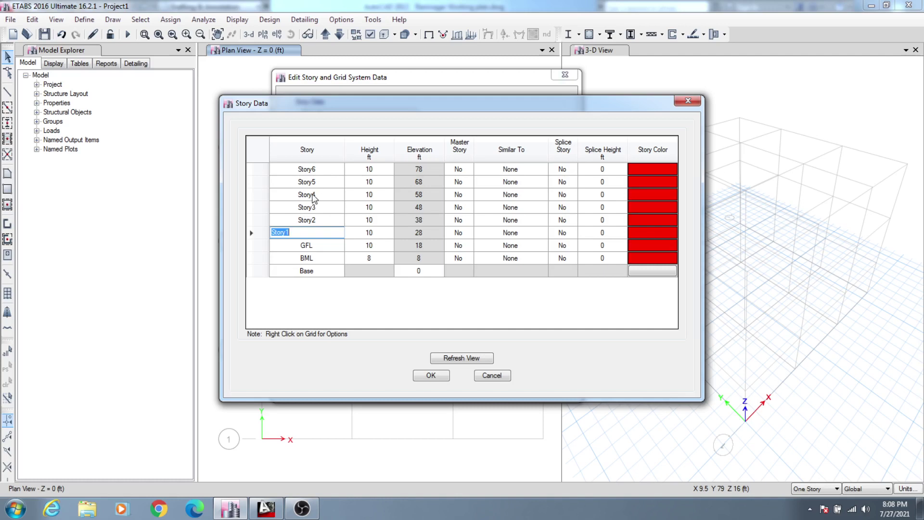
{"action": "left_click", "coordinate": [318, 181]}
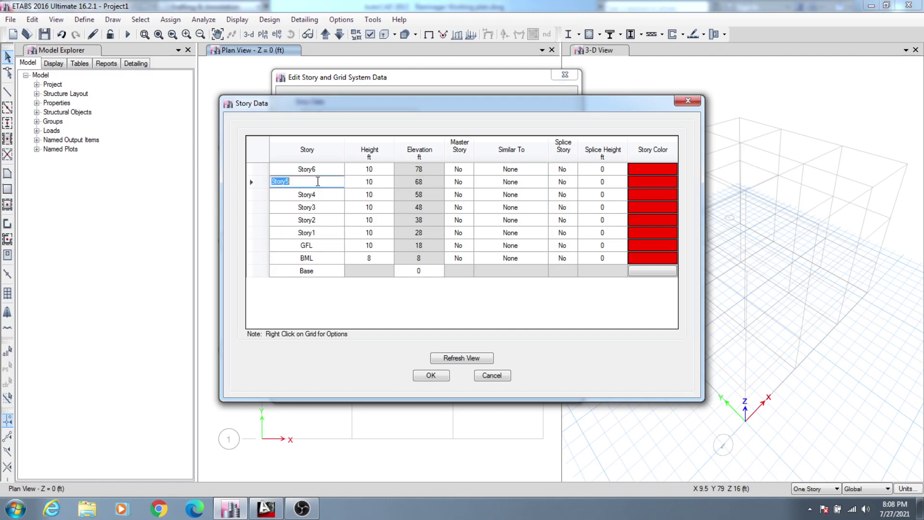
{"action": "type", "text": "Roof"}
{"action": "left_click", "coordinate": [314, 170]}
{"action": "left_click", "coordinate": [314, 169]}
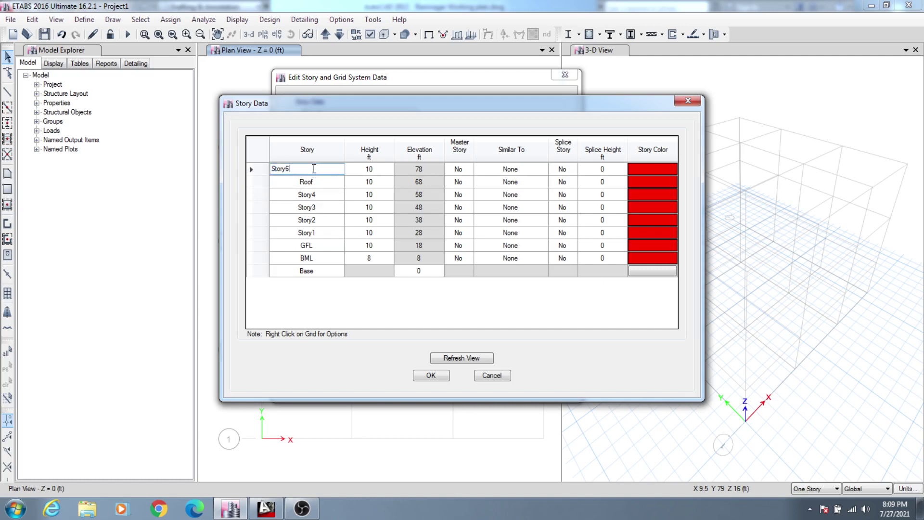
{"action": "left_click", "coordinate": [322, 182]}
{"action": "left_click", "coordinate": [323, 181]}
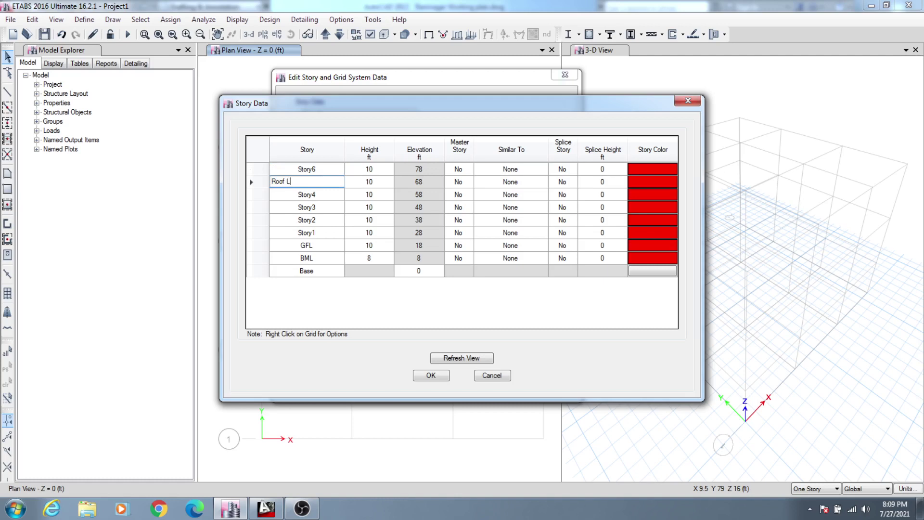
Rename the topmost story, Story6, as TR and set its height to 8 ft
{"action": "left_click", "coordinate": [338, 172]}
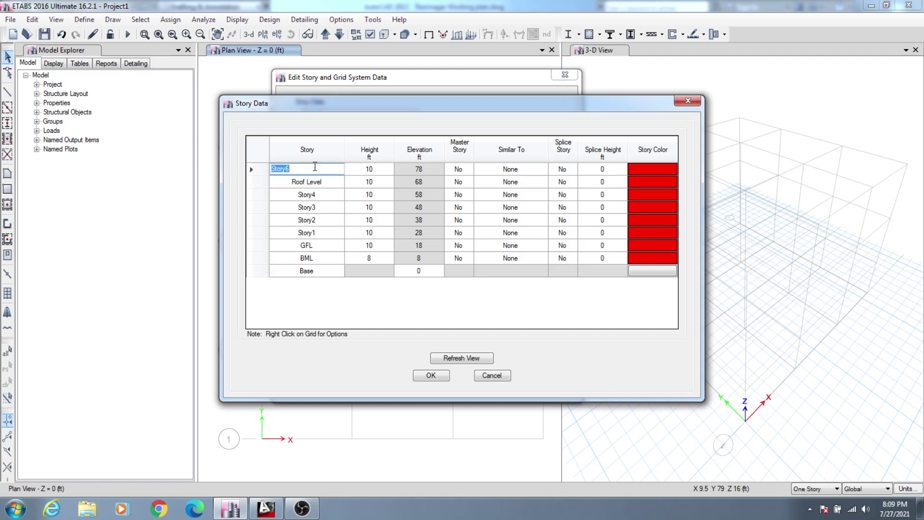
{"action": "type", "text": "TR"}
{"action": "left_click", "coordinate": [301, 181]}
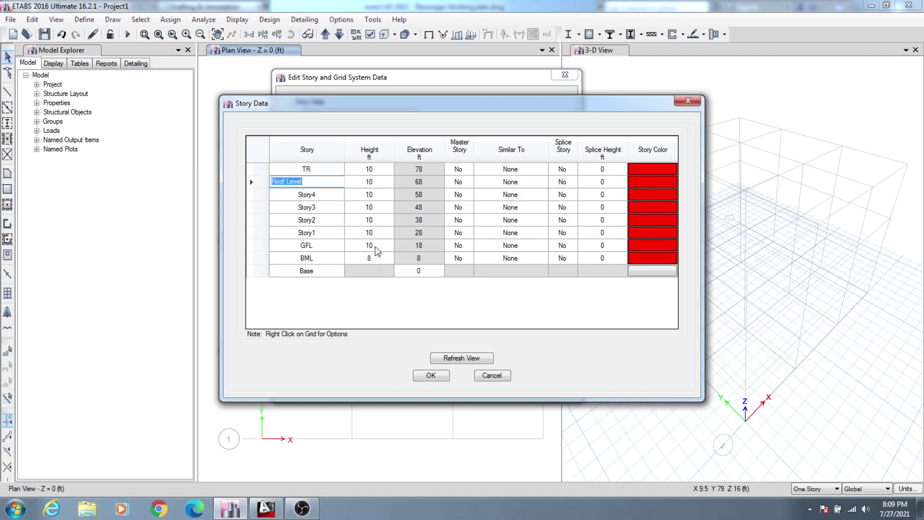
{"action": "left_click", "coordinate": [375, 172]}
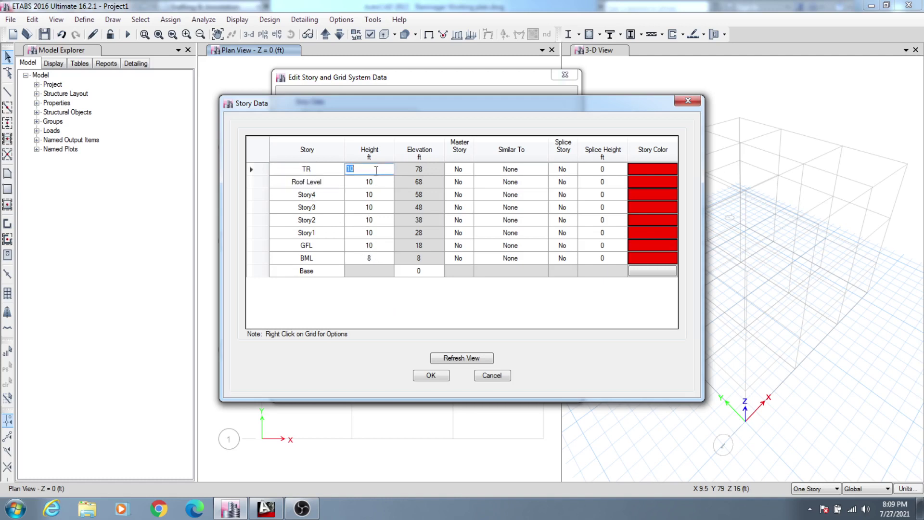
{"action": "type", "text": "8"}
{"action": "left_click", "coordinate": [350, 182]}
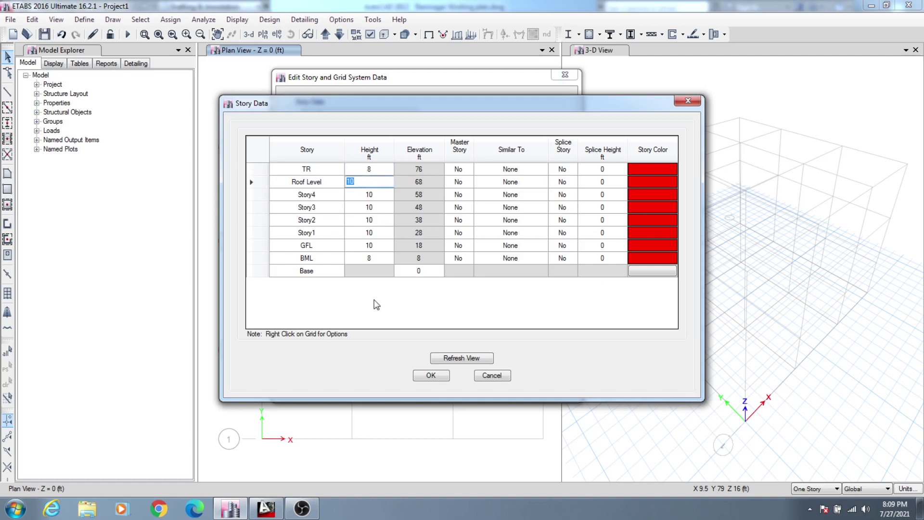
Check the story heights, refresh the model view and accept the story and grid system data
{"action": "left_click", "coordinate": [370, 258]}
{"action": "left_click", "coordinate": [369, 245]}
{"action": "left_click", "coordinate": [369, 233]}
{"action": "left_click", "coordinate": [370, 182]}
{"action": "left_click", "coordinate": [370, 170]}
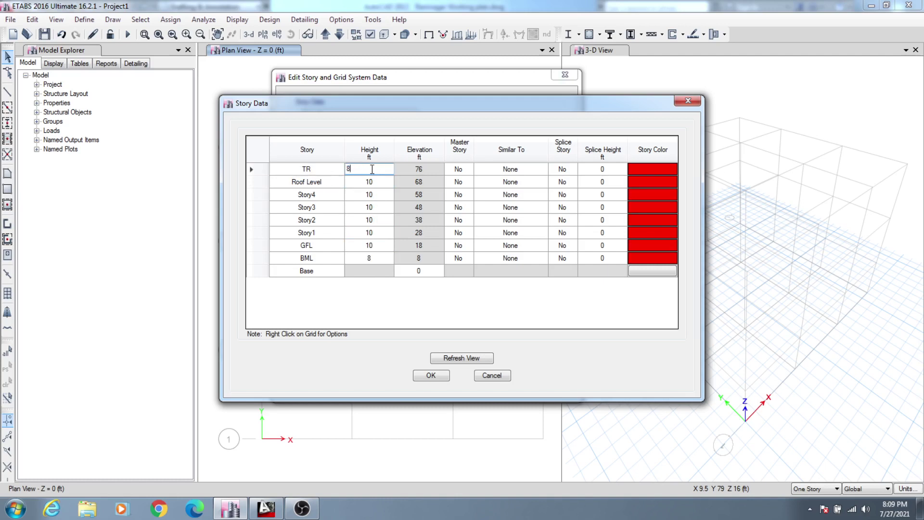
{"action": "key", "text": "Escape"}
{"action": "key", "text": "Escape"}
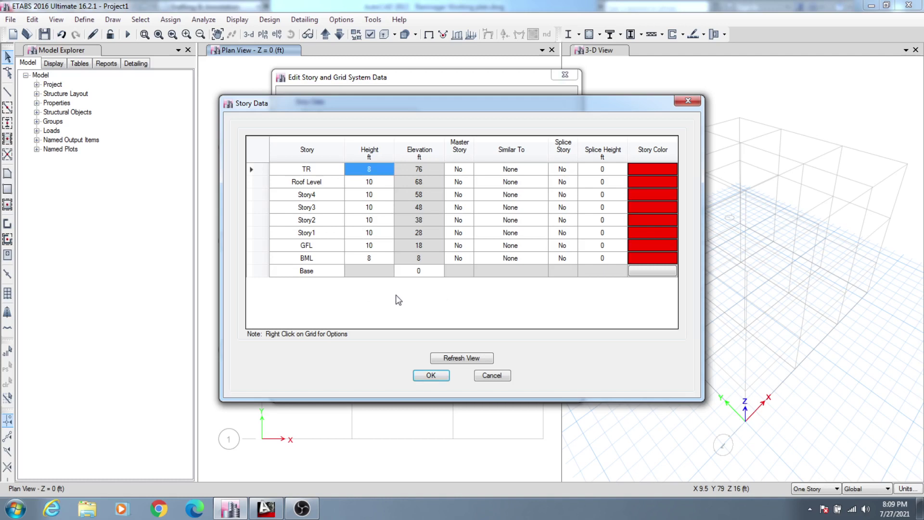
{"action": "left_click", "coordinate": [460, 361]}
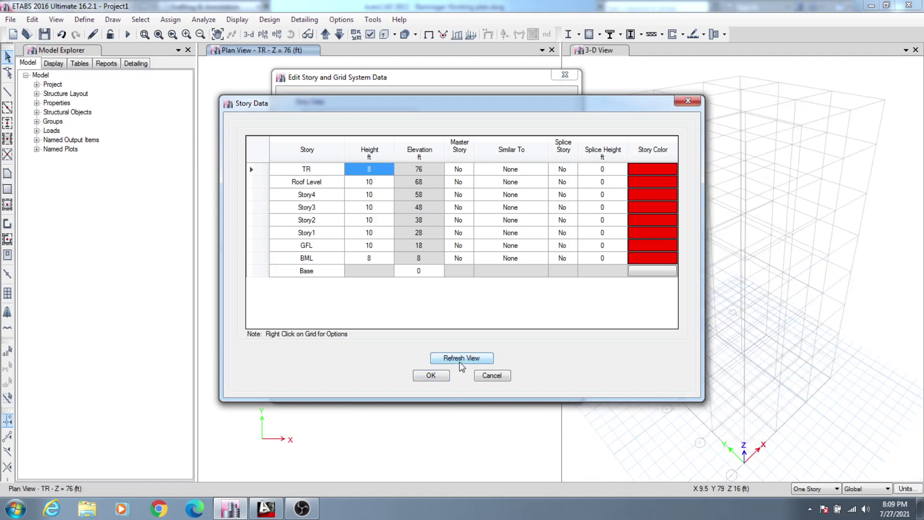
{"action": "left_click", "coordinate": [436, 376]}
{"action": "left_click", "coordinate": [418, 360]}
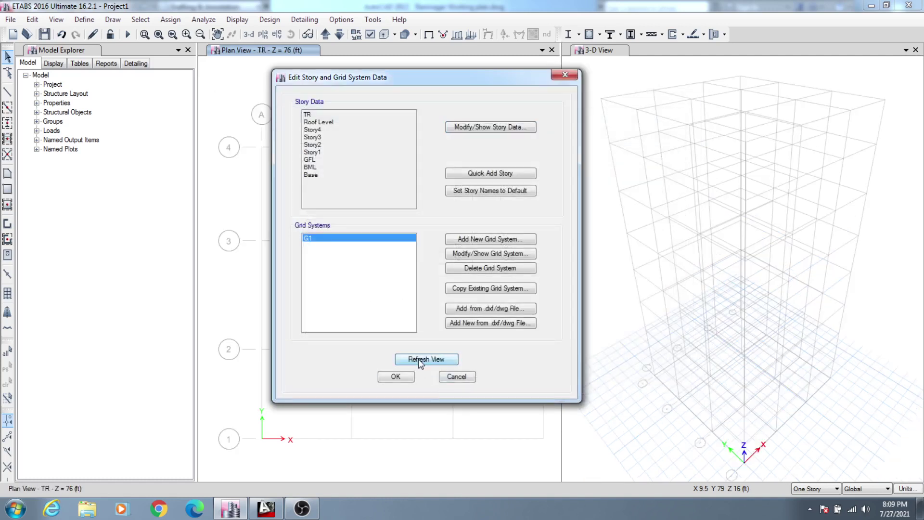
{"action": "left_click", "coordinate": [396, 377]}
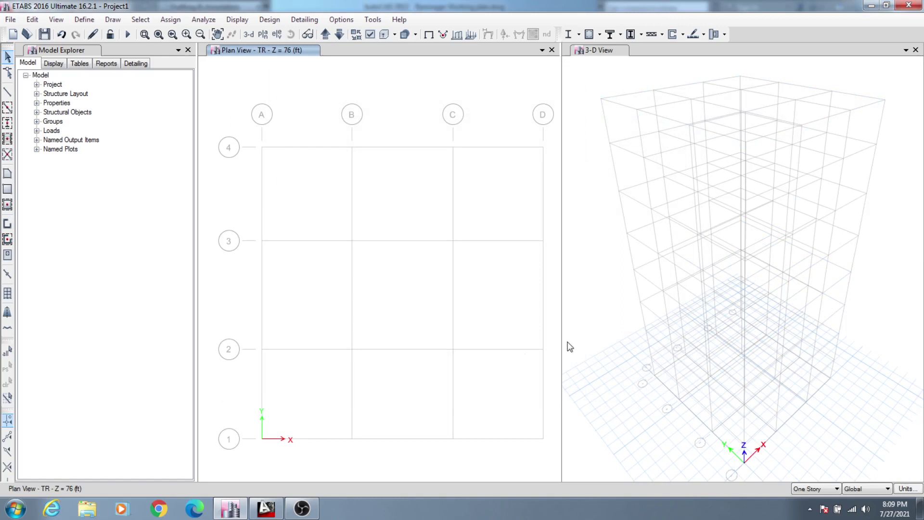
{"action": "left_click", "coordinate": [594, 322]}
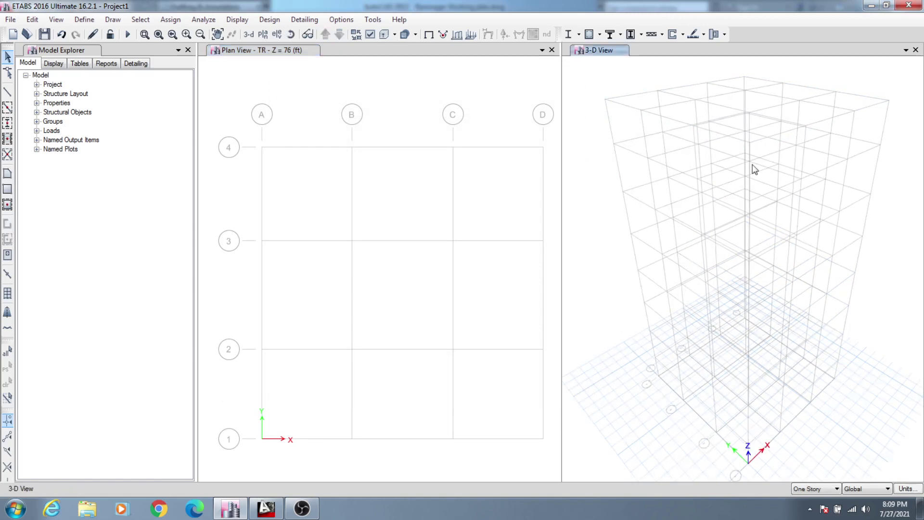
{"action": "left_click", "coordinate": [452, 362]}
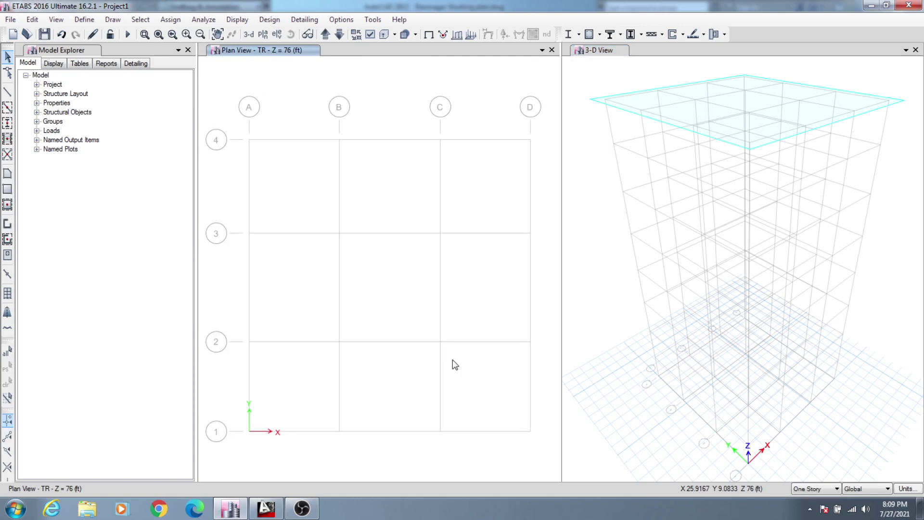
{"action": "left_click", "coordinate": [89, 22]}
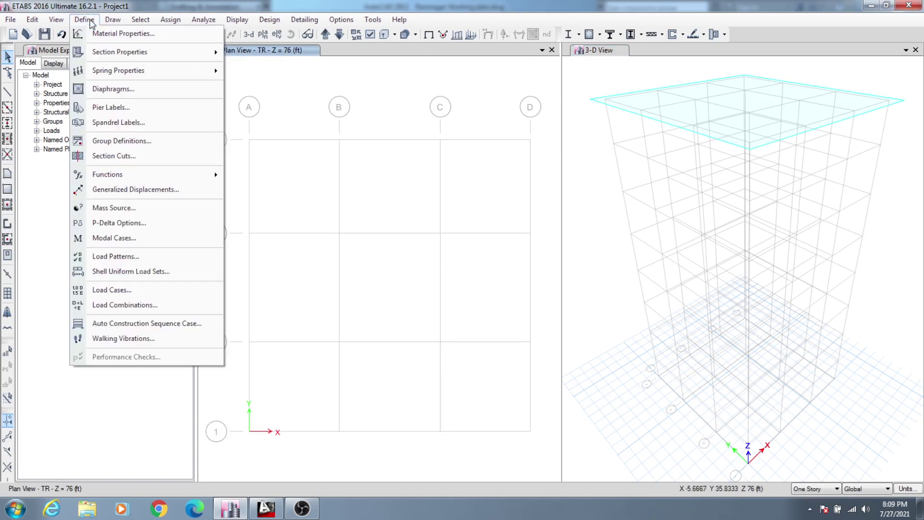
{"action": "mouse_move", "coordinate": [120, 53]}
{"action": "left_click", "coordinate": [283, 52]}
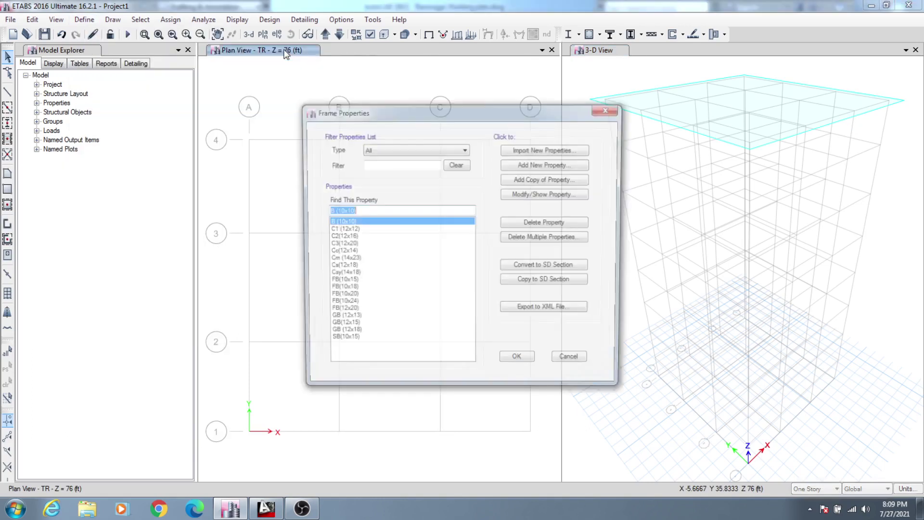
{"action": "left_click_drag", "start_coordinate": [475, 110], "coordinate": [410, 107]}
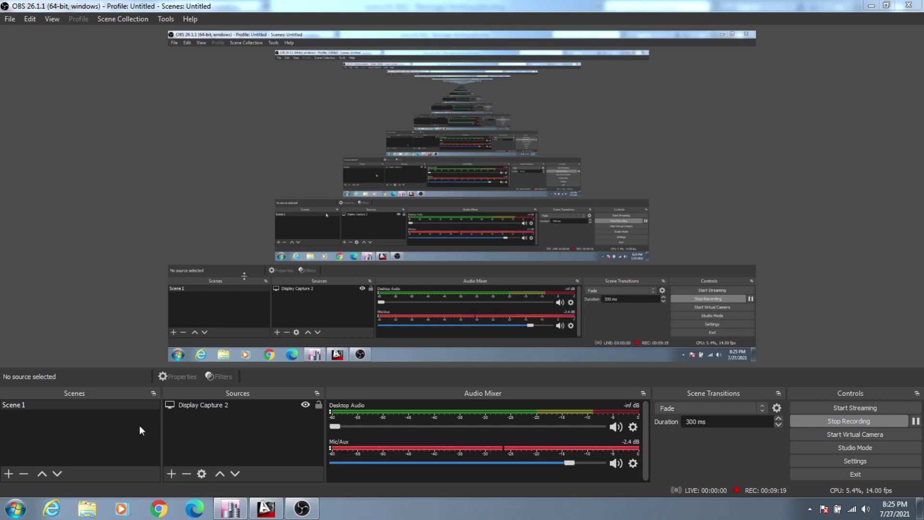
Switch from OBS back to ETABS and open the frame section property definitions
{"action": "left_click", "coordinate": [230, 509]}
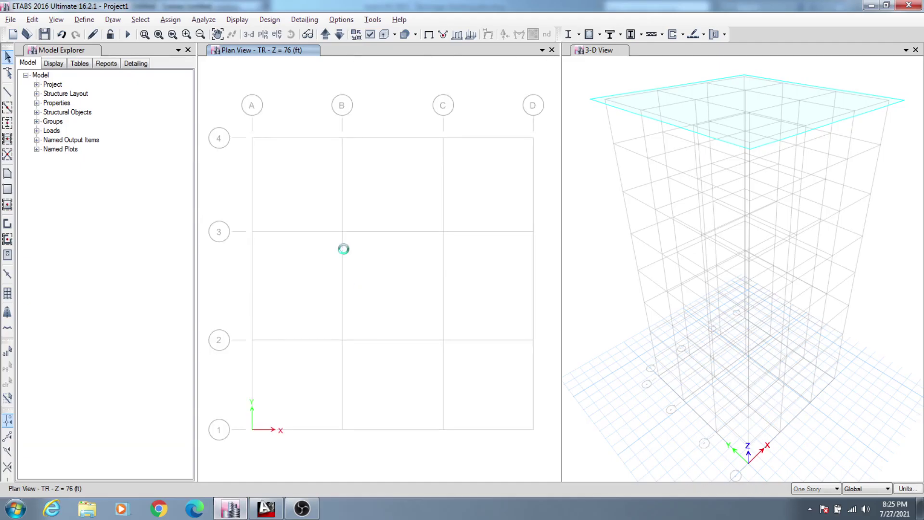
{"action": "left_click", "coordinate": [84, 19]}
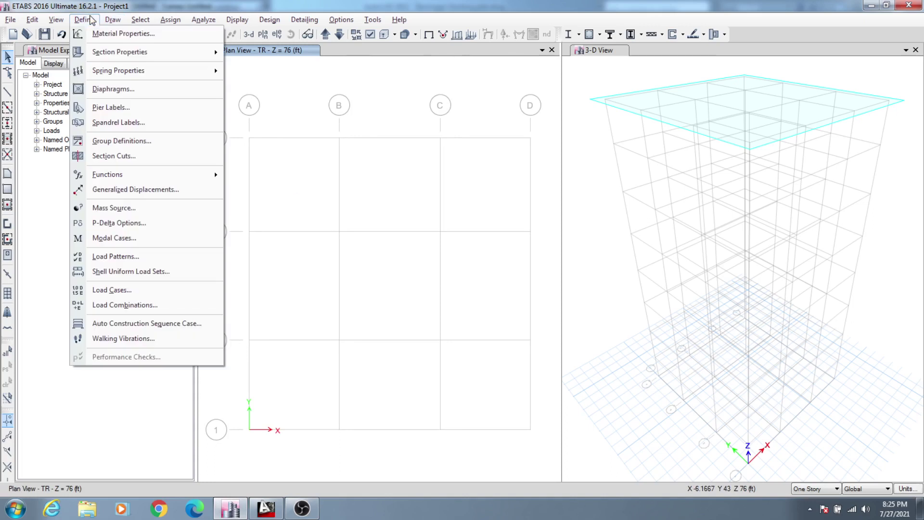
{"action": "mouse_move", "coordinate": [119, 57]}
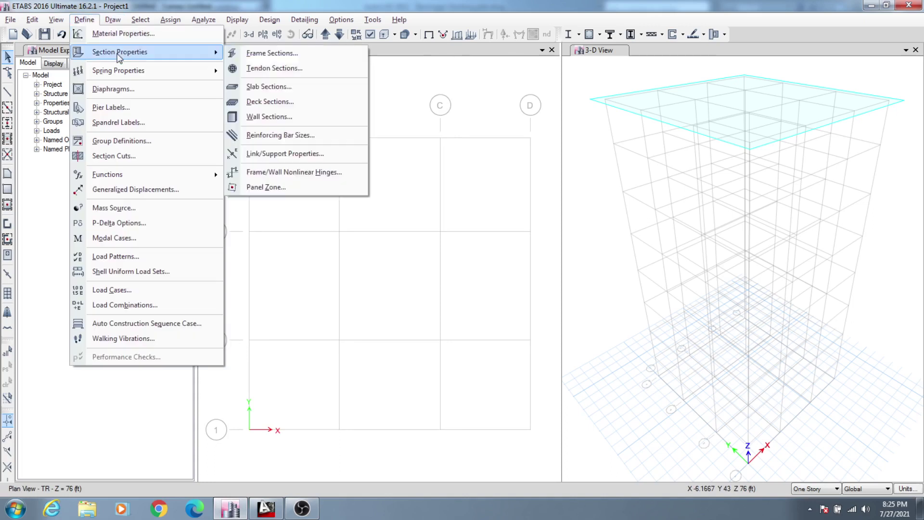
{"action": "left_click", "coordinate": [255, 54]}
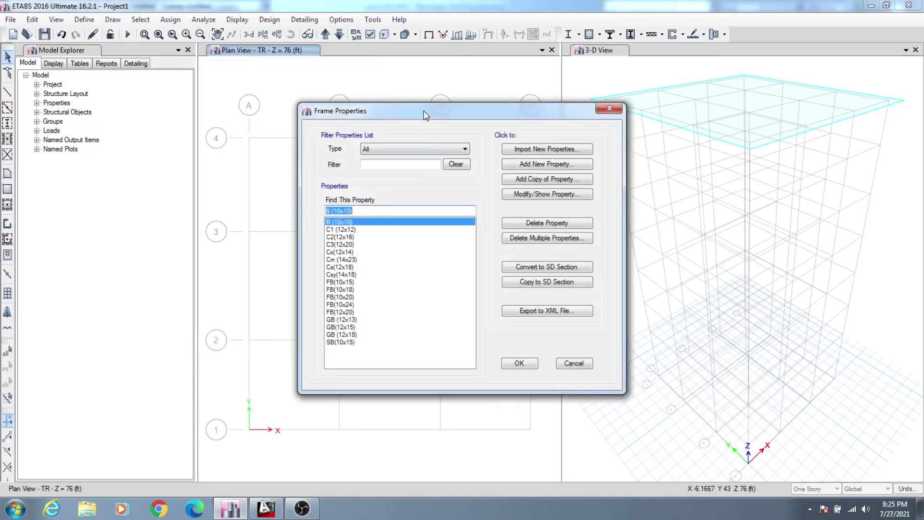
Examine the names and sizes of column sections C1 (12x12), C2(12x16) and C3(12x20) among the defined frame properties
{"action": "left_click", "coordinate": [399, 210]}
{"action": "left_click", "coordinate": [356, 230]}
{"action": "left_click", "coordinate": [352, 244]}
{"action": "left_click", "coordinate": [353, 238]}
{"action": "left_click", "coordinate": [343, 230]}
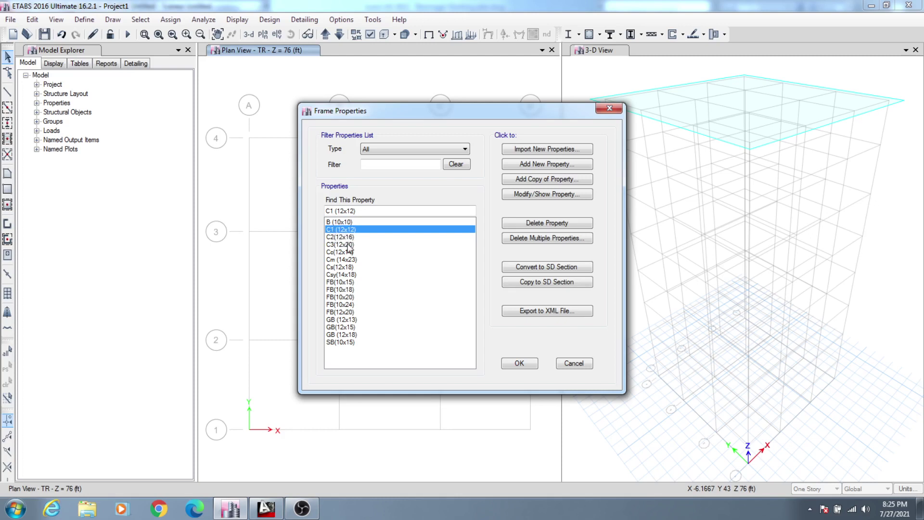
{"action": "left_click", "coordinate": [351, 244]}
{"action": "left_click", "coordinate": [360, 229]}
{"action": "left_click", "coordinate": [357, 238]}
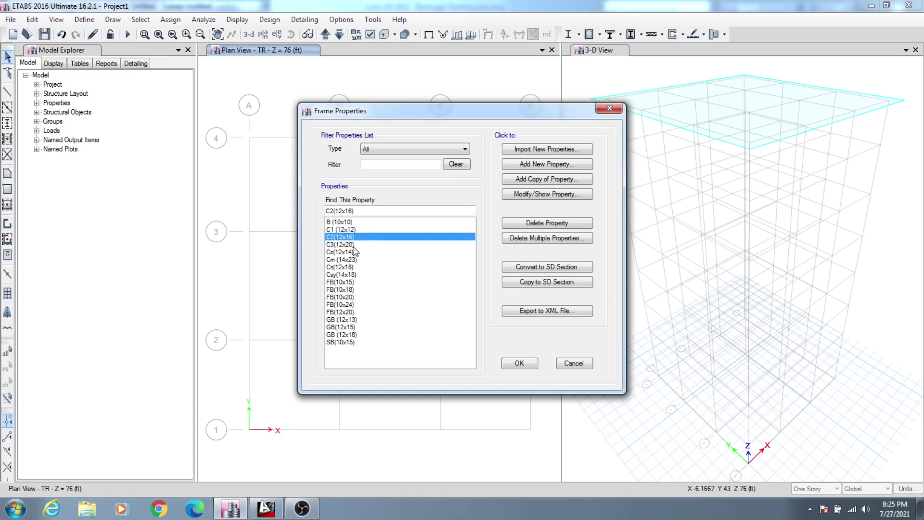
{"action": "left_click", "coordinate": [357, 230]}
{"action": "left_click", "coordinate": [357, 237]}
{"action": "left_click", "coordinate": [358, 244]}
{"action": "left_click", "coordinate": [356, 231]}
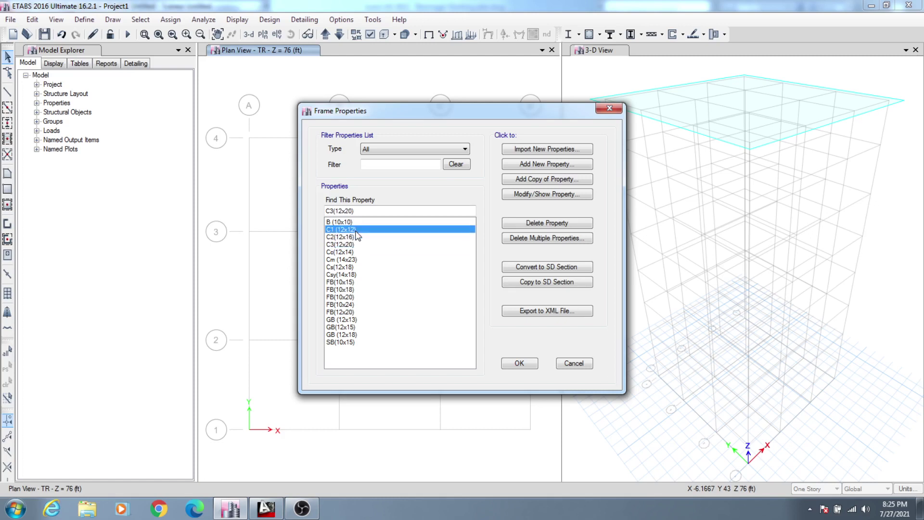
{"action": "left_click", "coordinate": [357, 236]}
{"action": "left_click", "coordinate": [361, 230]}
{"action": "left_click", "coordinate": [361, 237]}
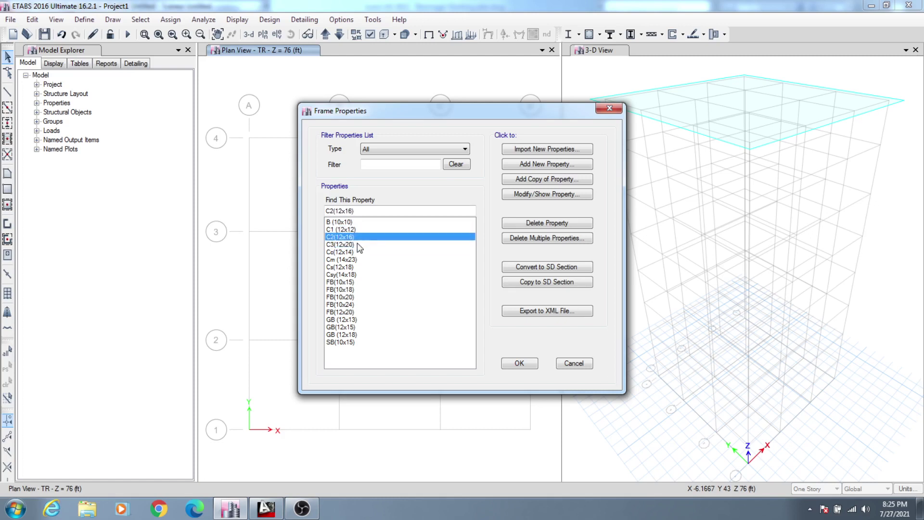
{"action": "left_click", "coordinate": [358, 245]}
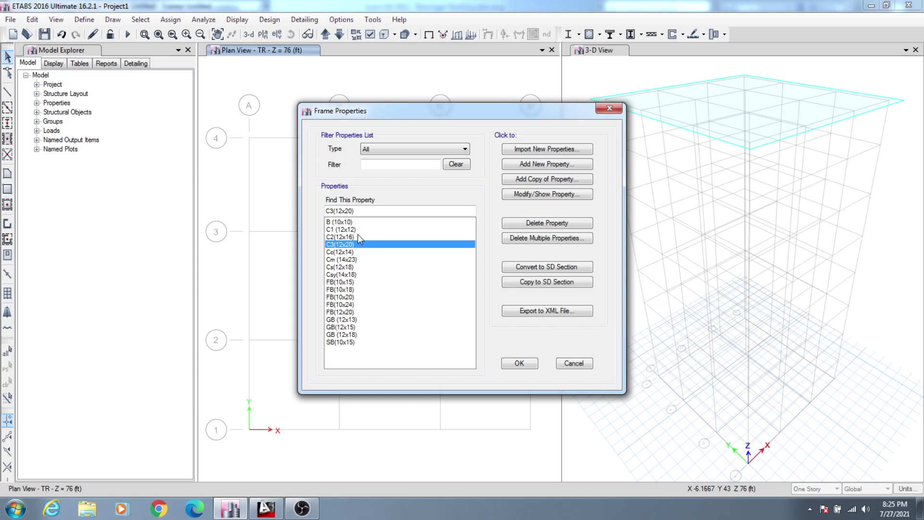
{"action": "left_click", "coordinate": [358, 230]}
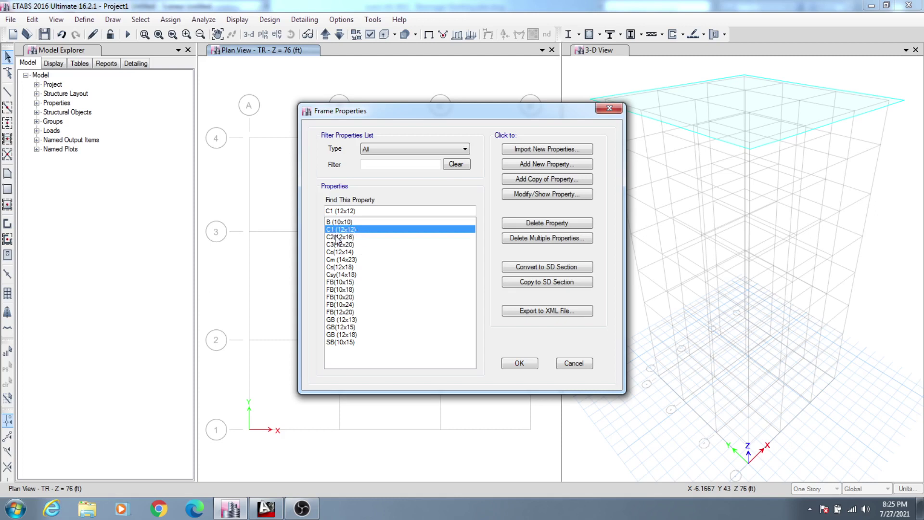
{"action": "left_click", "coordinate": [340, 237]}
{"action": "left_click", "coordinate": [346, 232]}
{"action": "left_click", "coordinate": [348, 237]}
{"action": "left_click", "coordinate": [351, 230]}
{"action": "left_click", "coordinate": [352, 237]}
{"action": "left_click", "coordinate": [353, 251]}
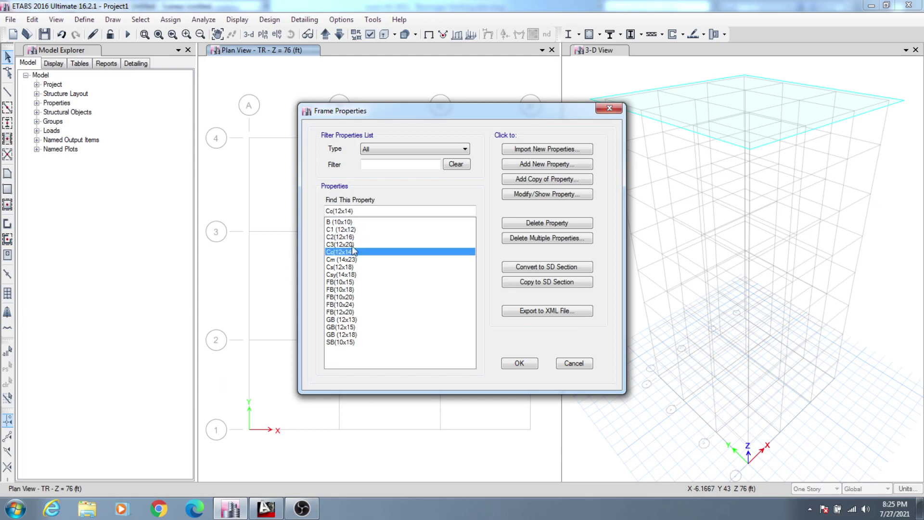
{"action": "left_click", "coordinate": [353, 237]}
{"action": "left_click", "coordinate": [355, 230]}
{"action": "left_click", "coordinate": [352, 238]}
{"action": "left_click", "coordinate": [353, 245]}
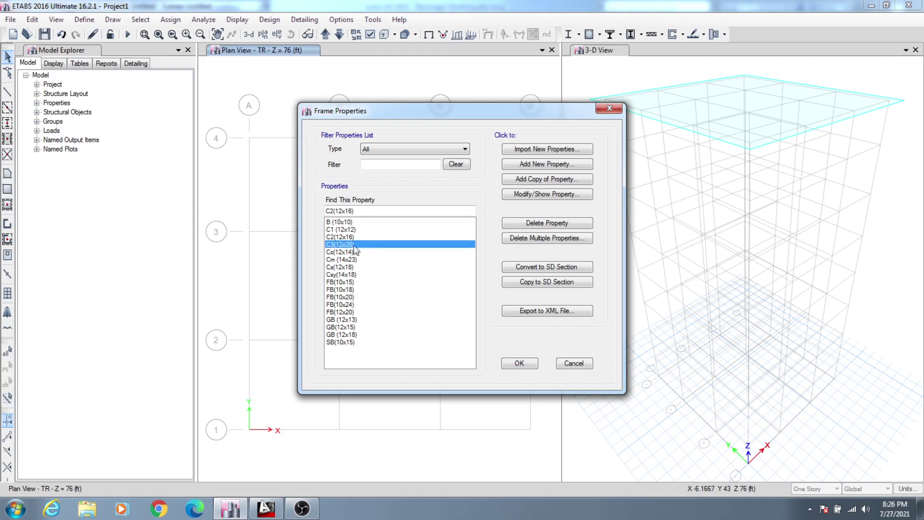
{"action": "left_click", "coordinate": [353, 237]}
{"action": "left_click", "coordinate": [354, 231]}
{"action": "left_click", "coordinate": [354, 237]}
{"action": "left_click", "coordinate": [356, 245]}
{"action": "left_click", "coordinate": [355, 238]}
{"action": "left_click", "coordinate": [356, 231]}
{"action": "left_click", "coordinate": [356, 238]}
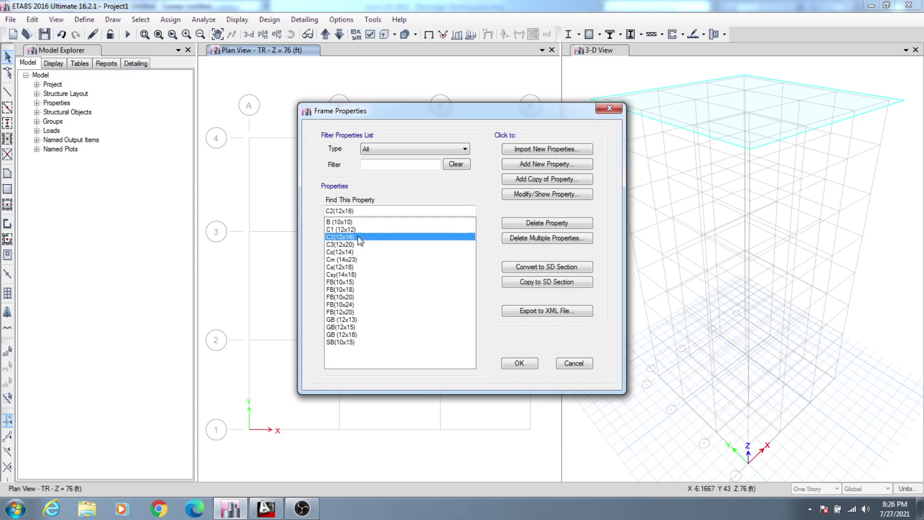
{"action": "left_click", "coordinate": [355, 244]}
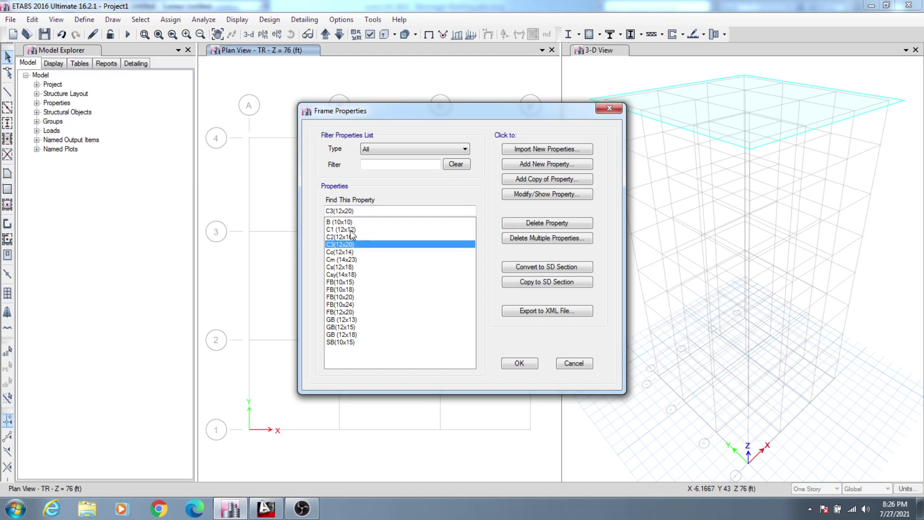
{"action": "left_click", "coordinate": [353, 230]}
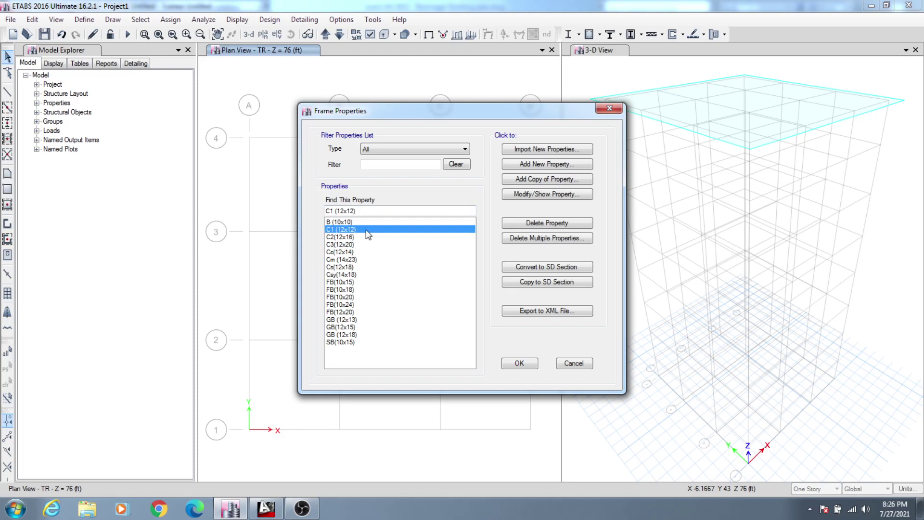
{"action": "left_click", "coordinate": [354, 237]}
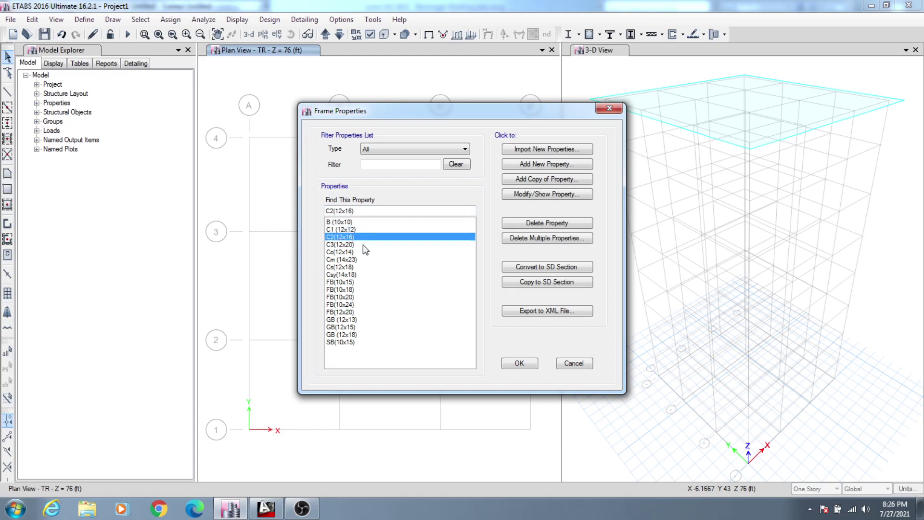
{"action": "left_click", "coordinate": [364, 245]}
{"action": "left_click", "coordinate": [361, 238]}
{"action": "left_click", "coordinate": [359, 231]}
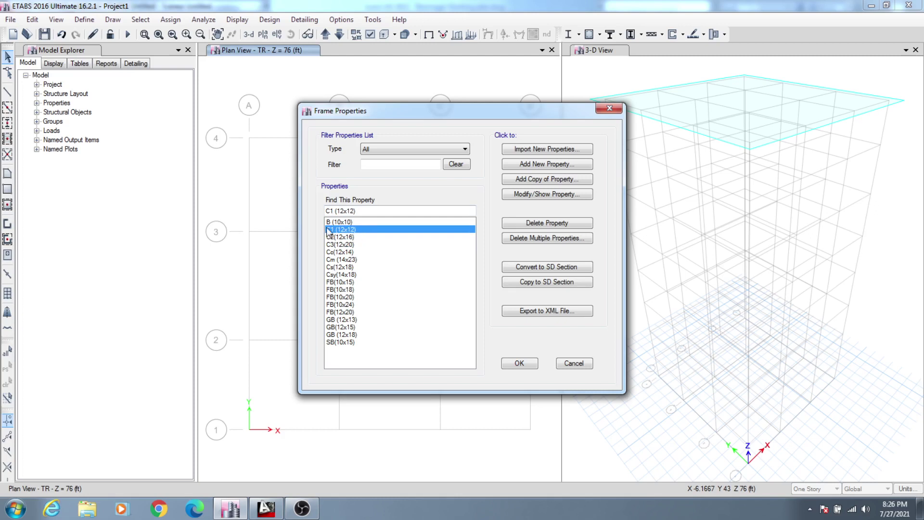
{"action": "left_click", "coordinate": [355, 237]}
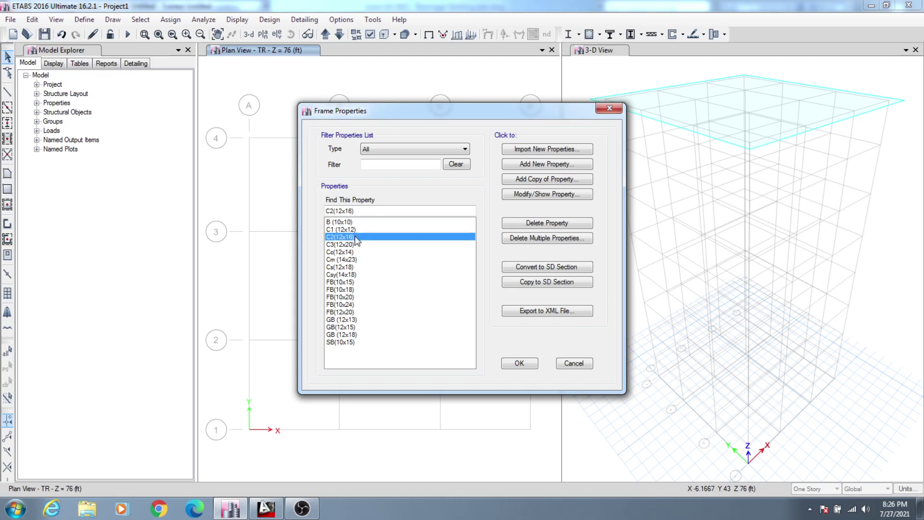
{"action": "left_click", "coordinate": [361, 230]}
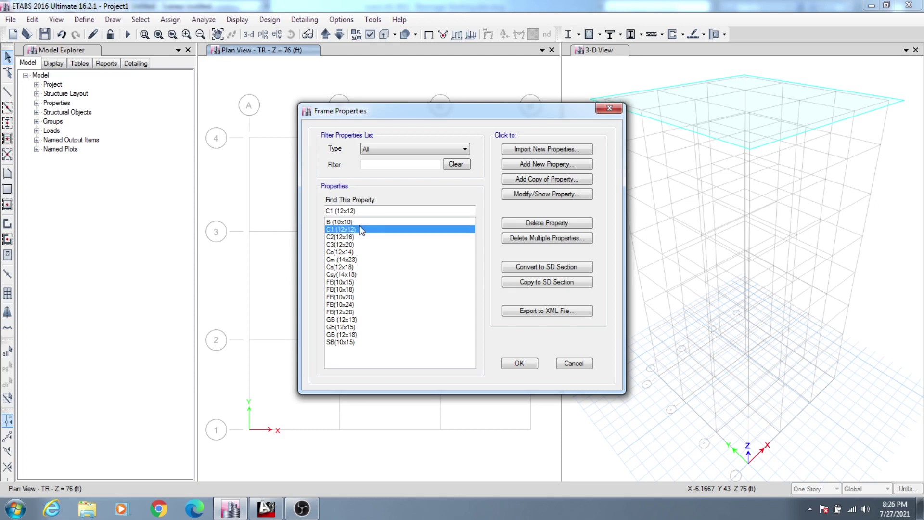
{"action": "left_click", "coordinate": [354, 239]}
{"action": "left_click", "coordinate": [355, 243]}
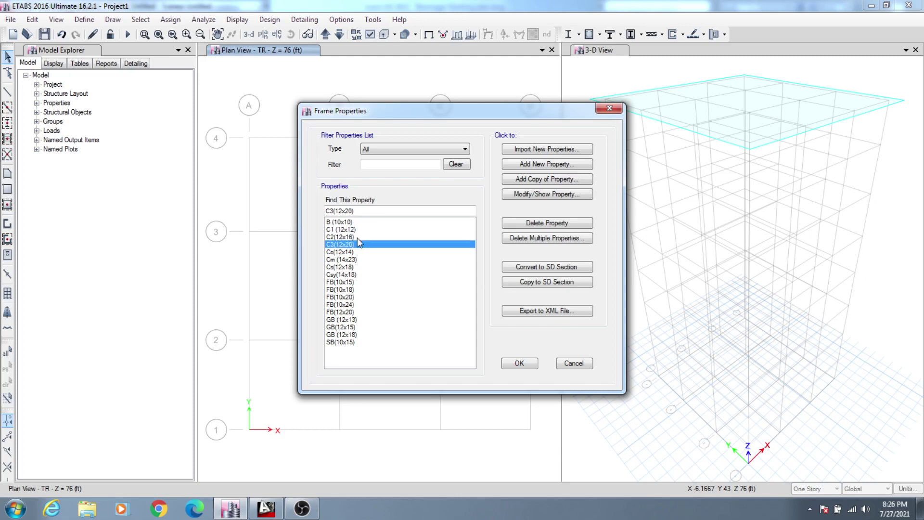
{"action": "left_click", "coordinate": [357, 236]}
{"action": "left_click", "coordinate": [357, 230]}
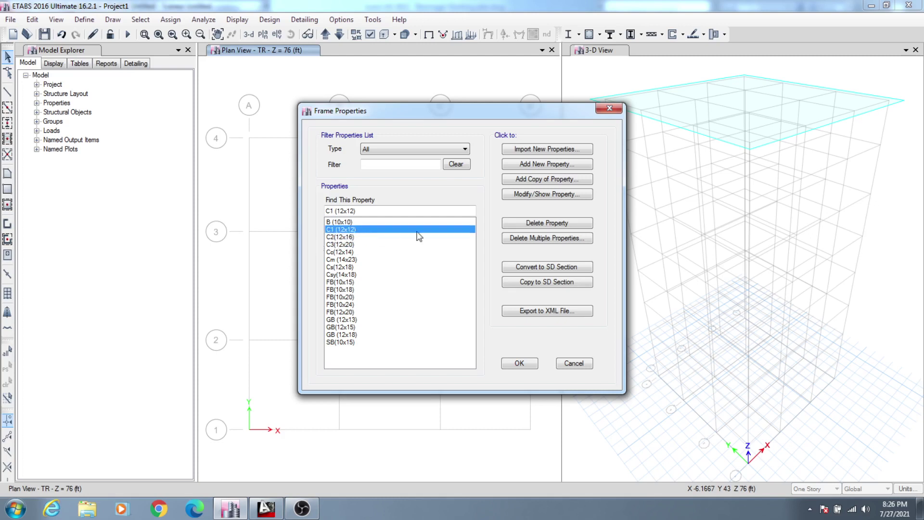
Review column section C1 (12x12) and add a copy of it named C1BG (15x15)
{"action": "double_click", "coordinate": [366, 230]}
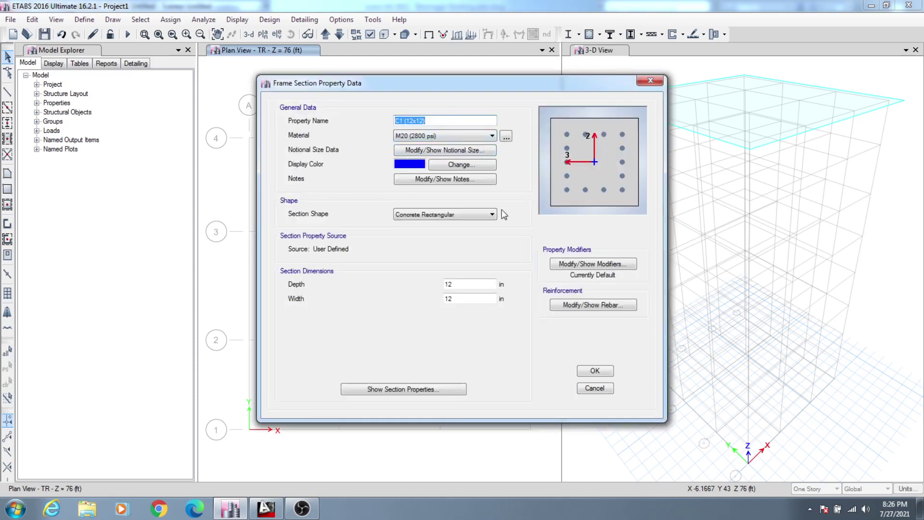
{"action": "left_click", "coordinate": [602, 388]}
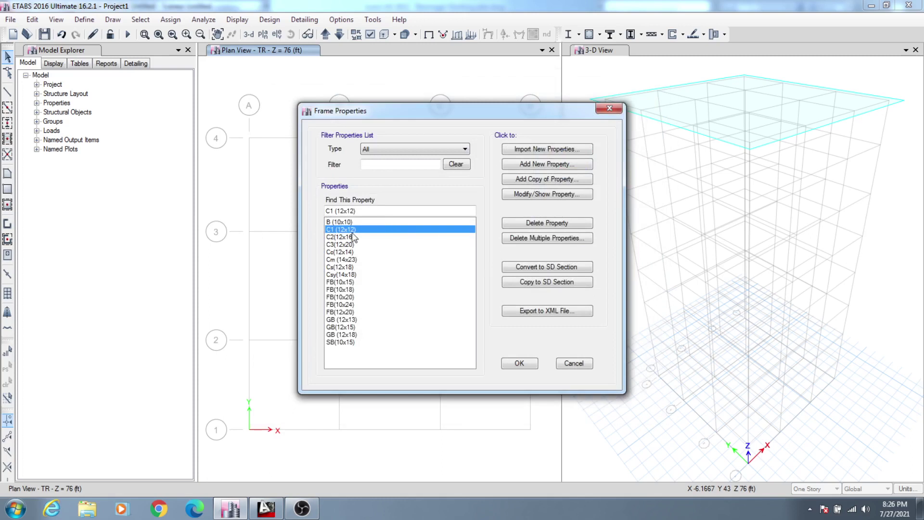
{"action": "left_click", "coordinate": [546, 180]}
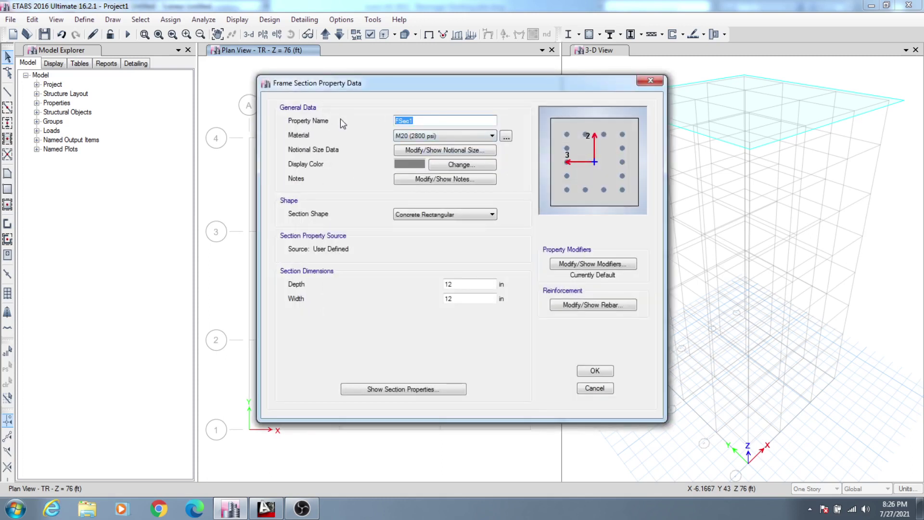
{"action": "type", "text": "C1 (12x12)"}
{"action": "left_click", "coordinate": [404, 121]}
{"action": "type", "text": "BG"}
{"action": "left_click", "coordinate": [451, 121]}
{"action": "left_click_drag", "start_coordinate": [423, 120], "coordinate": [419, 121]}
{"action": "type", "text": "5"}
{"action": "left_click_drag", "start_coordinate": [434, 121], "coordinate": [430, 121]}
{"action": "type", "text": "5)"}
Set the C1BG (15x15) section's depth and width to 15 in each
{"action": "left_click", "coordinate": [450, 284]}
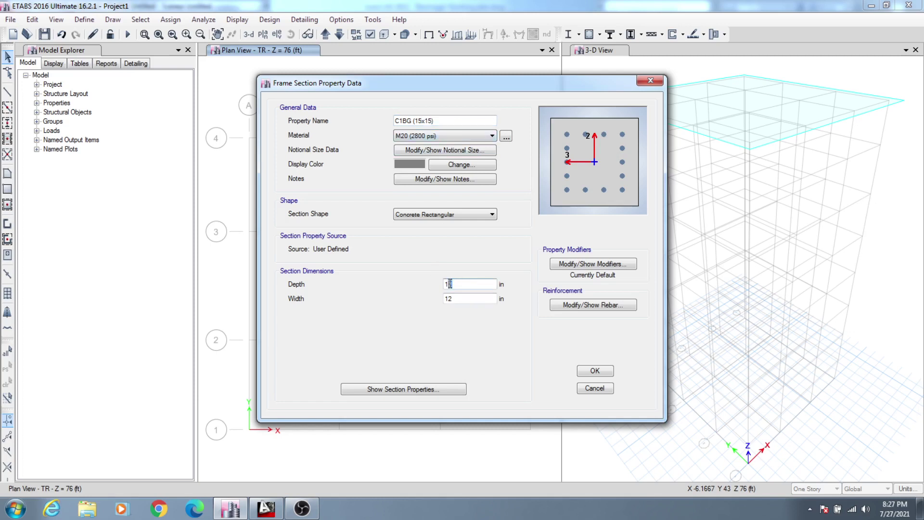
{"action": "left_click", "coordinate": [453, 300]}
{"action": "left_click", "coordinate": [457, 299]}
{"action": "left_click_drag", "start_coordinate": [456, 300], "coordinate": [449, 300]}
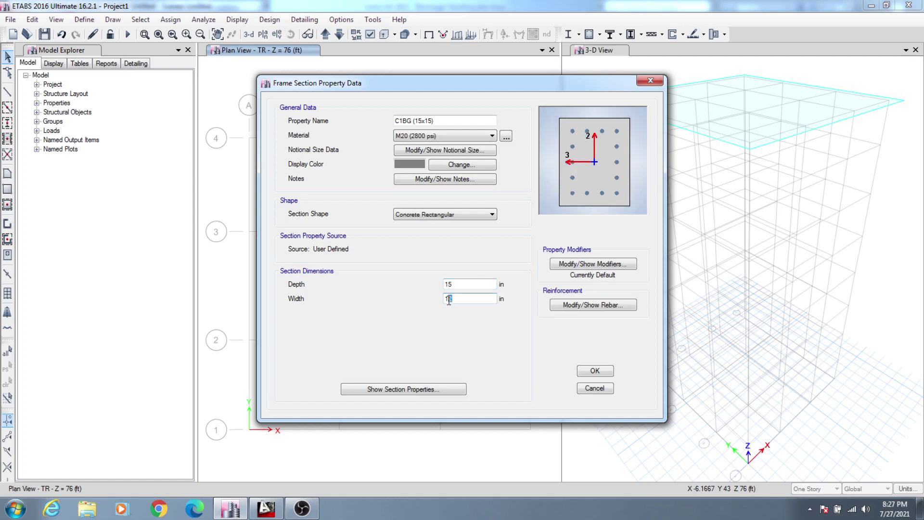
{"action": "type", "text": "5"}
{"action": "left_click", "coordinate": [456, 286]}
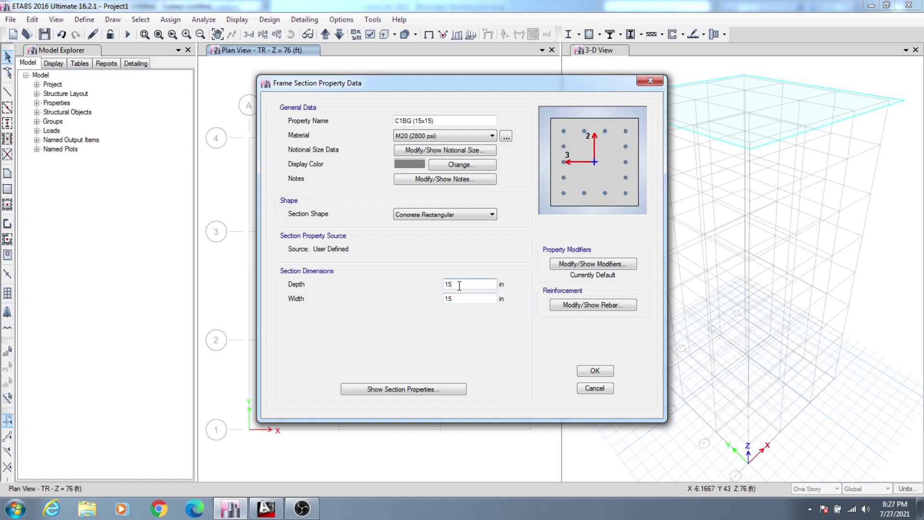
Set the clear cover for confinement bars to 3 in for C1BG (15x15) and accept the section
{"action": "left_click", "coordinate": [586, 305]}
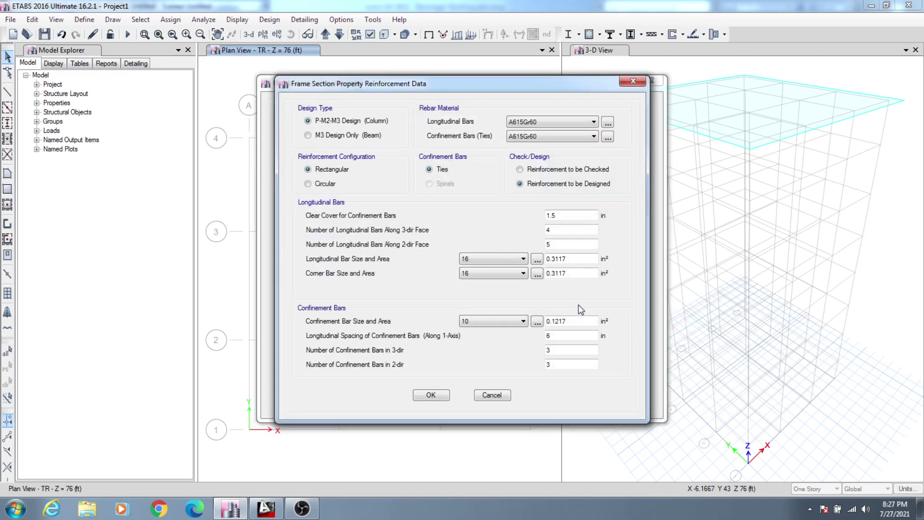
{"action": "left_click", "coordinate": [563, 217]}
{"action": "left_click_drag", "start_coordinate": [553, 215], "coordinate": [536, 218]}
{"action": "type", "text": "3"}
{"action": "left_click", "coordinate": [431, 396]}
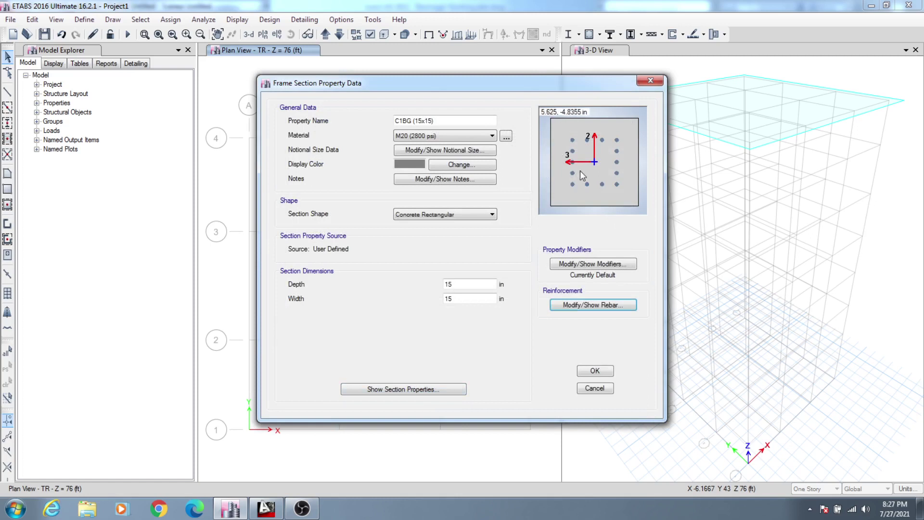
{"action": "left_click", "coordinate": [597, 372]}
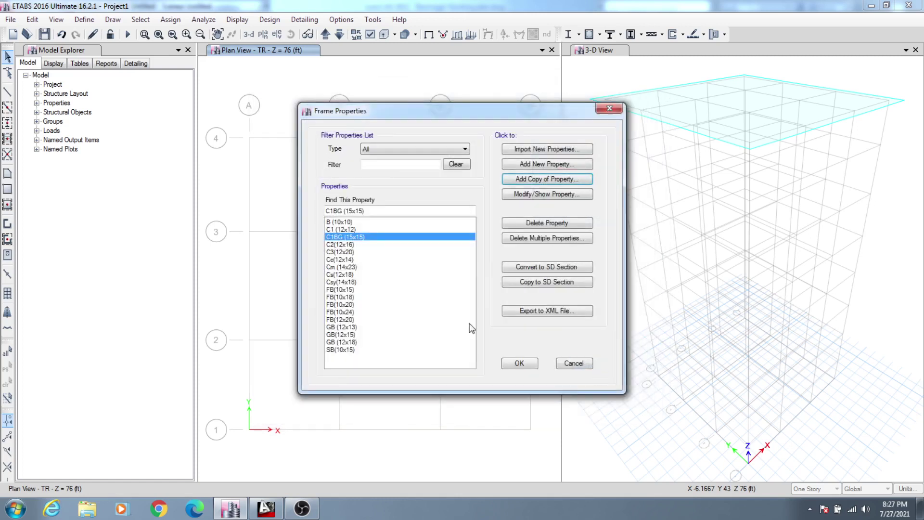
Add a copy of column section C2(12x16) and name it C2BG (15x19)
{"action": "left_click", "coordinate": [350, 246]}
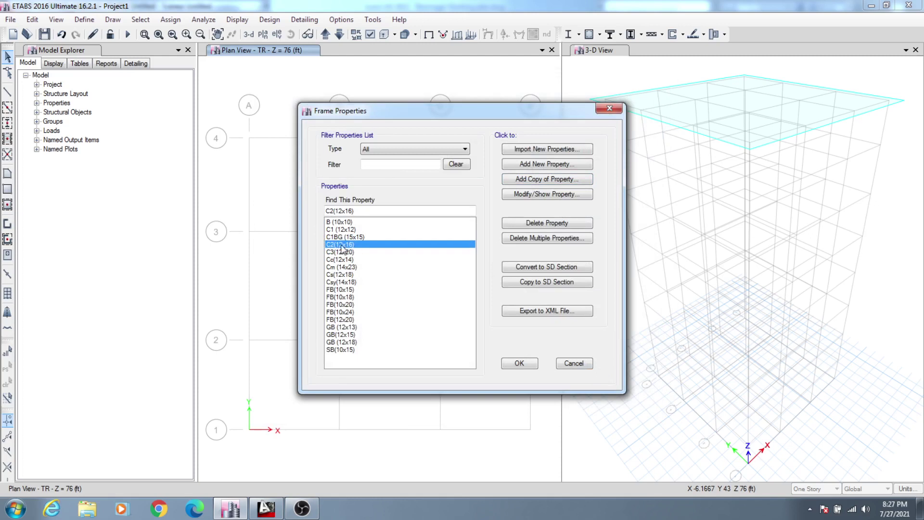
{"action": "left_click", "coordinate": [551, 181]}
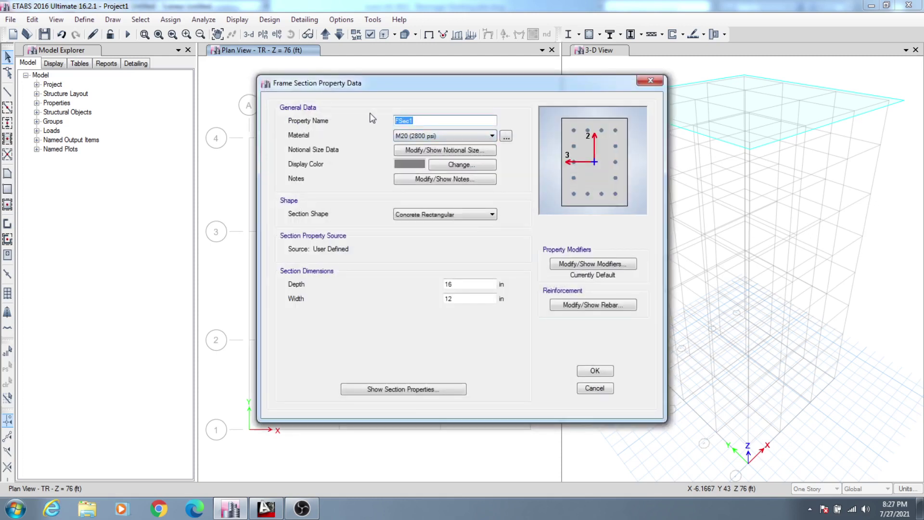
{"action": "type", "text": "C1(12x12)"}
{"action": "type", "text": "2BG"}
{"action": "left_click_drag", "start_coordinate": [484, 91], "coordinate": [658, 88]}
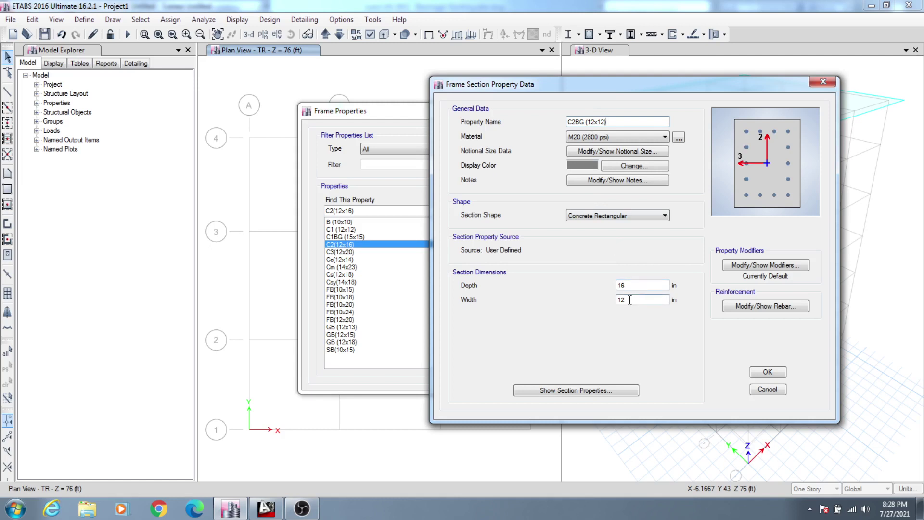
{"action": "left_click_drag", "start_coordinate": [589, 122], "coordinate": [592, 120]}
{"action": "type", "text": "9"}
Set the C2BG (15x19) section's depth to 19 in and width to 15 in
{"action": "left_click", "coordinate": [633, 286]}
{"action": "left_click_drag", "start_coordinate": [633, 286], "coordinate": [623, 284]}
{"action": "left_click", "coordinate": [627, 302]}
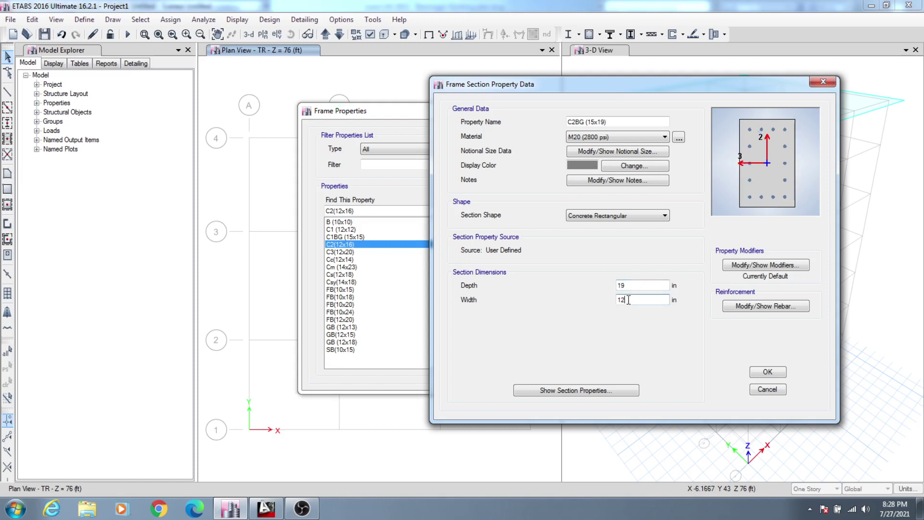
{"action": "left_click_drag", "start_coordinate": [626, 300], "coordinate": [621, 299]}
{"action": "type", "text": "5"}
{"action": "left_click", "coordinate": [645, 287]}
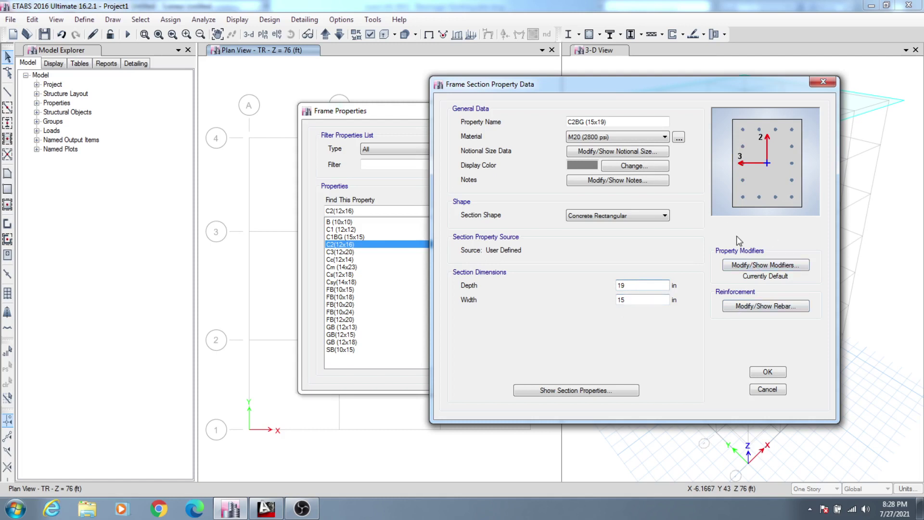
{"action": "left_click_drag", "start_coordinate": [744, 91], "coordinate": [714, 87]}
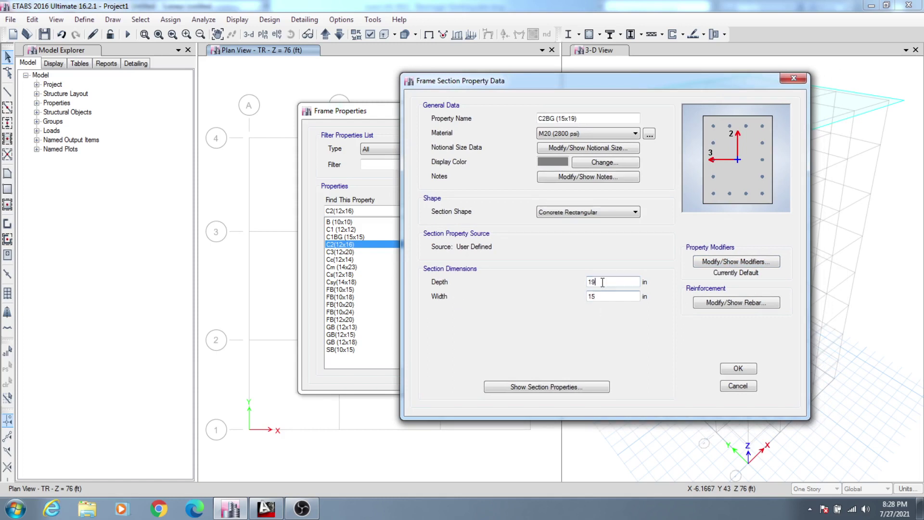
Increase the clear cover for confinement bars of C2BG (15x19) to match C1BG and accept the section
{"action": "left_click", "coordinate": [737, 303]}
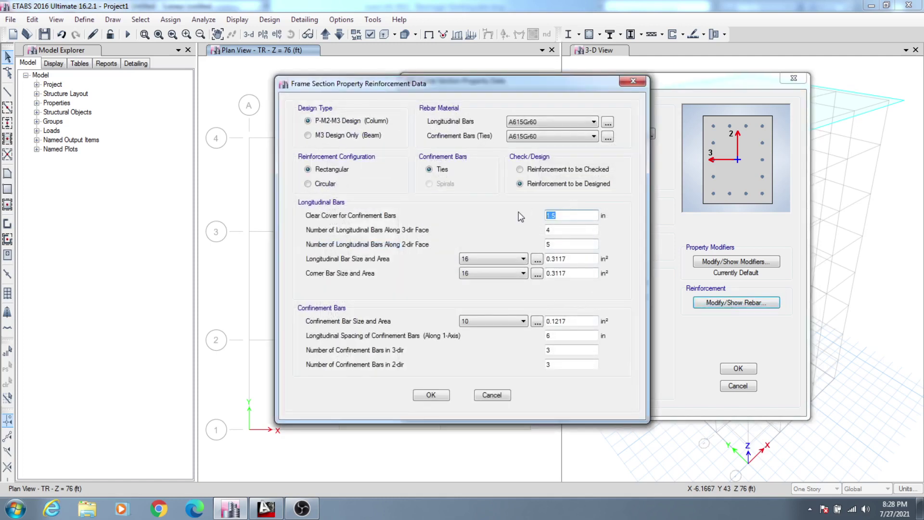
{"action": "left_click", "coordinate": [444, 397]}
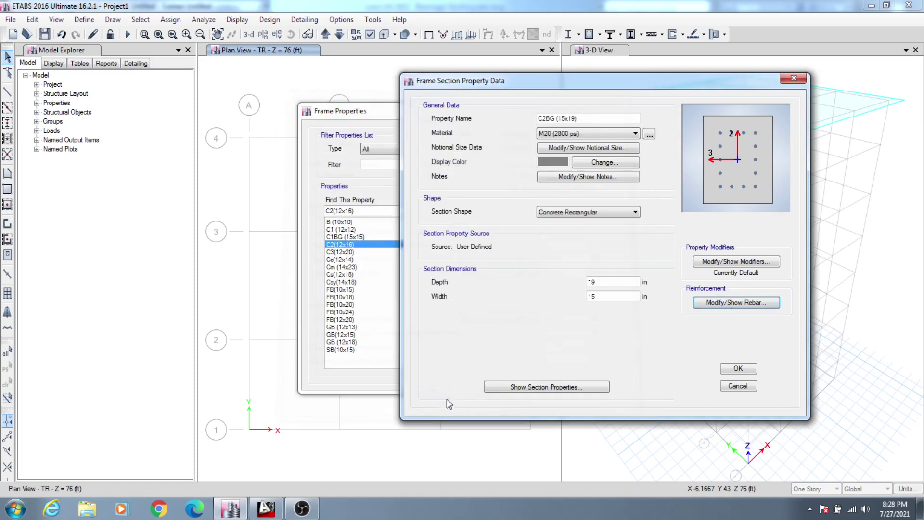
{"action": "left_click", "coordinate": [738, 368]}
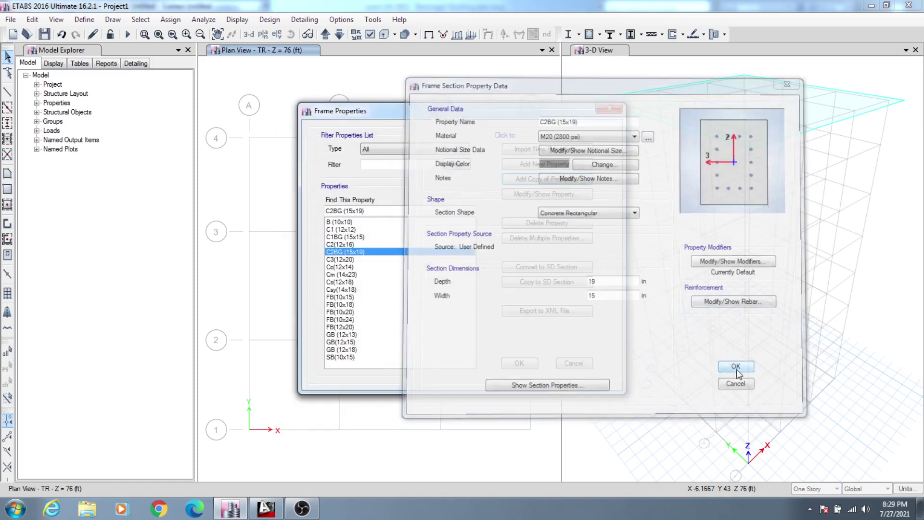
Add a copy of column section C3(12x20) and name it C3BG (15x23)
{"action": "left_click", "coordinate": [347, 261]}
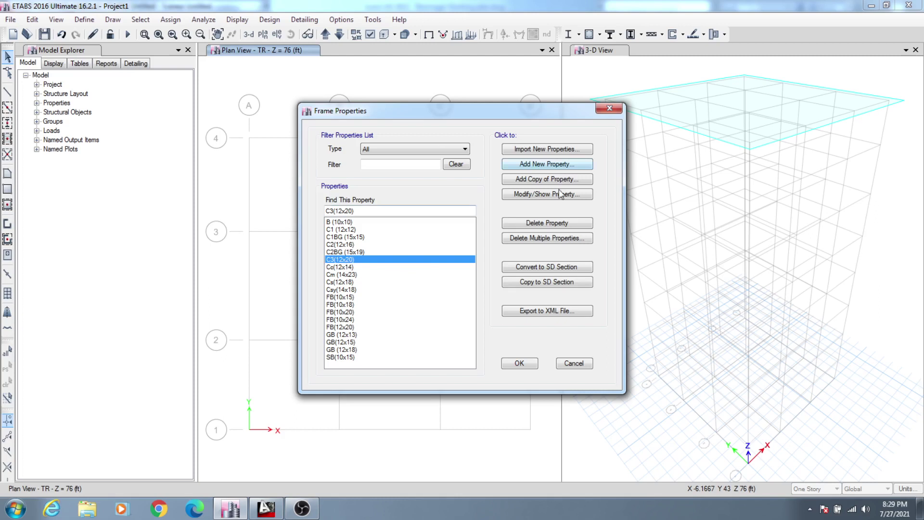
{"action": "left_click", "coordinate": [544, 179]}
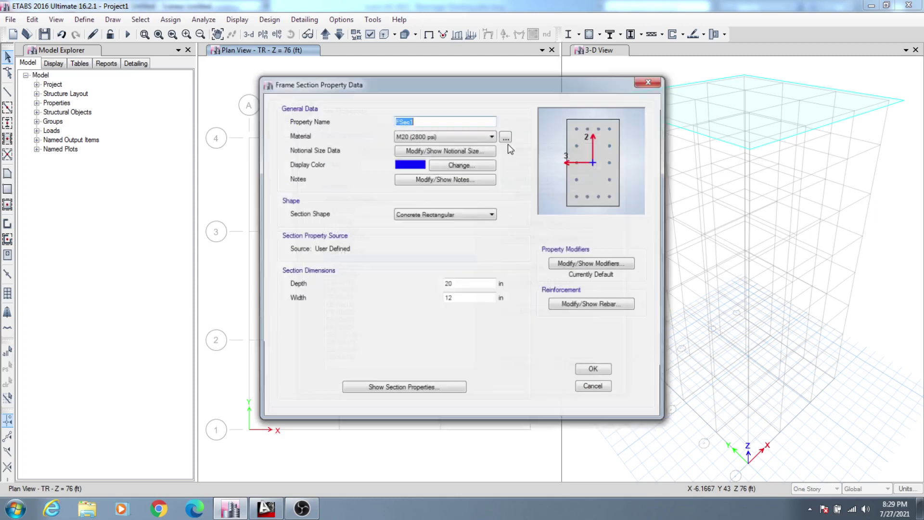
{"action": "left_click", "coordinate": [438, 120]}
{"action": "left_click_drag", "start_coordinate": [438, 120], "coordinate": [366, 118]}
{"action": "key", "text": "ctrl+v"}
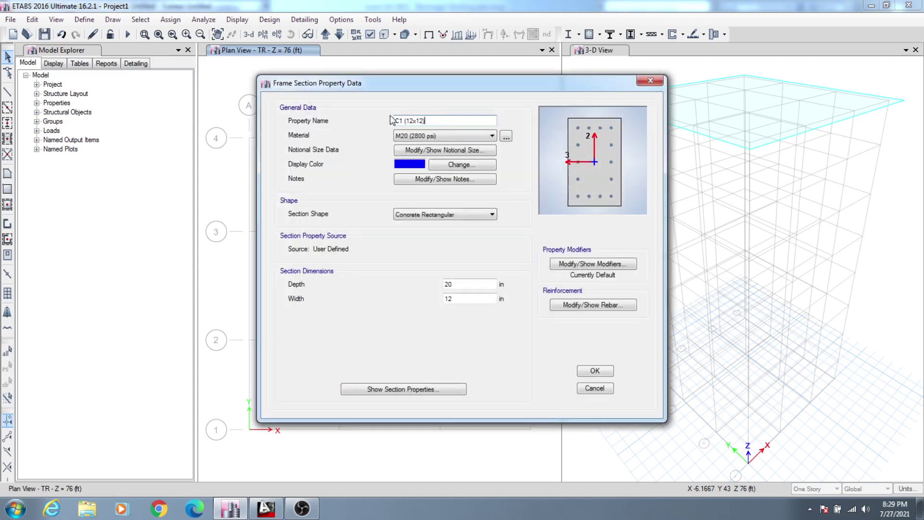
{"action": "type", "text": "3BG"}
{"action": "left_click_drag", "start_coordinate": [422, 121], "coordinate": [419, 119]}
{"action": "type", "text": "5x23"}
{"action": "left_click_drag", "start_coordinate": [428, 121], "coordinate": [431, 120]}
{"action": "type", "text": ")"}
Set the C3BG (15x23) section's depth to 23 in and width to 15 in, and accept the section
{"action": "left_click", "coordinate": [462, 287]}
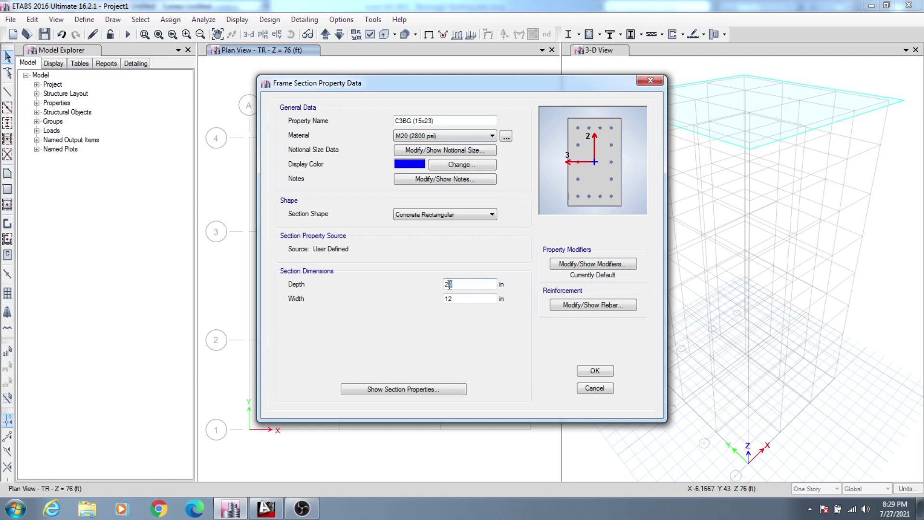
{"action": "left_click", "coordinate": [457, 298]}
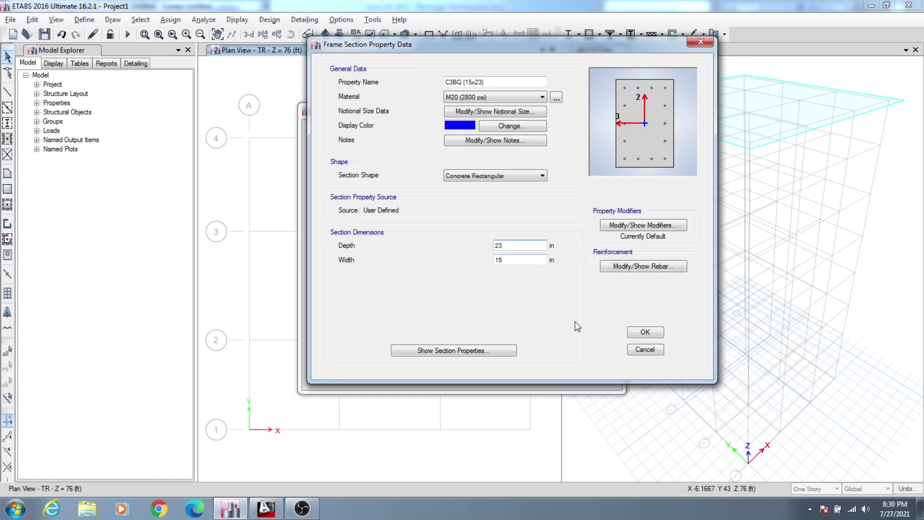
{"action": "left_click", "coordinate": [299, 510]}
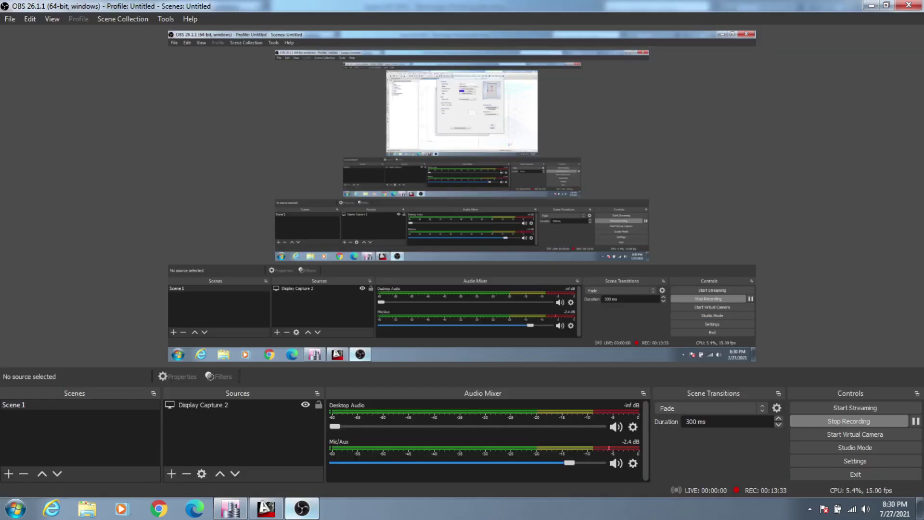
{"action": "left_click", "coordinate": [265, 508]}
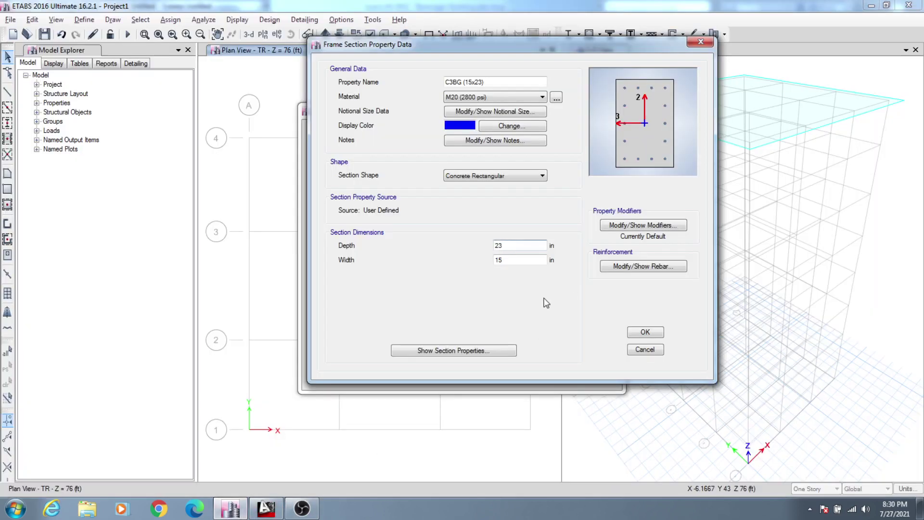
{"action": "left_click", "coordinate": [646, 333]}
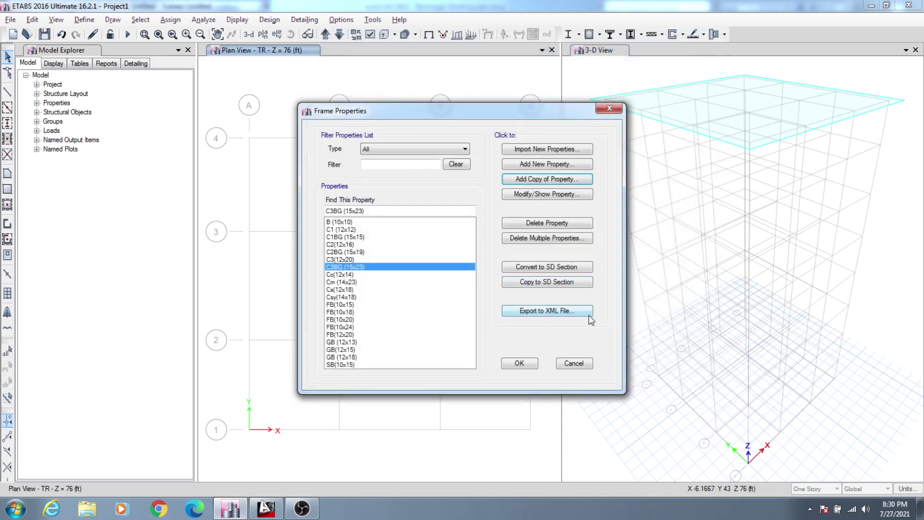
Compare the names and sizes of column sections C1, C2 and C3 with their enlarged copies C1BG, C2BG and C3BG
{"action": "left_click", "coordinate": [346, 230]}
{"action": "left_click", "coordinate": [353, 238]}
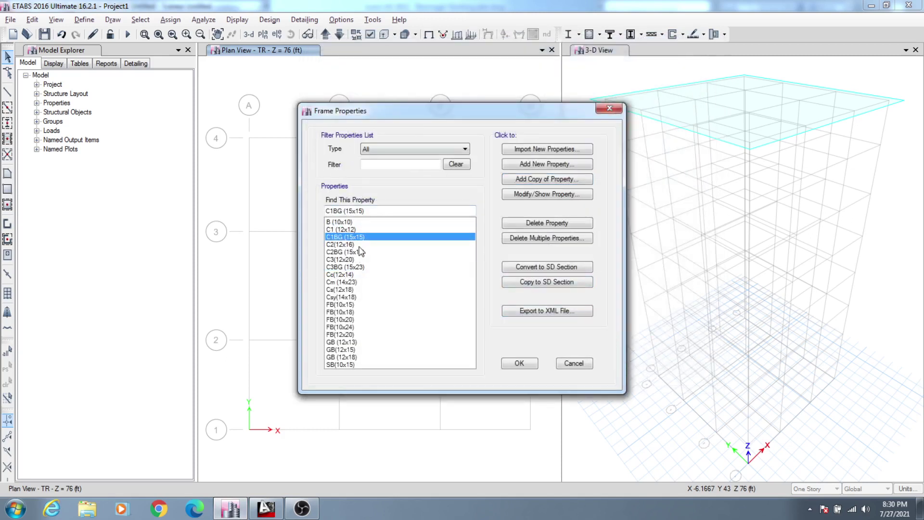
{"action": "left_click", "coordinate": [359, 245]}
{"action": "left_click", "coordinate": [360, 252]}
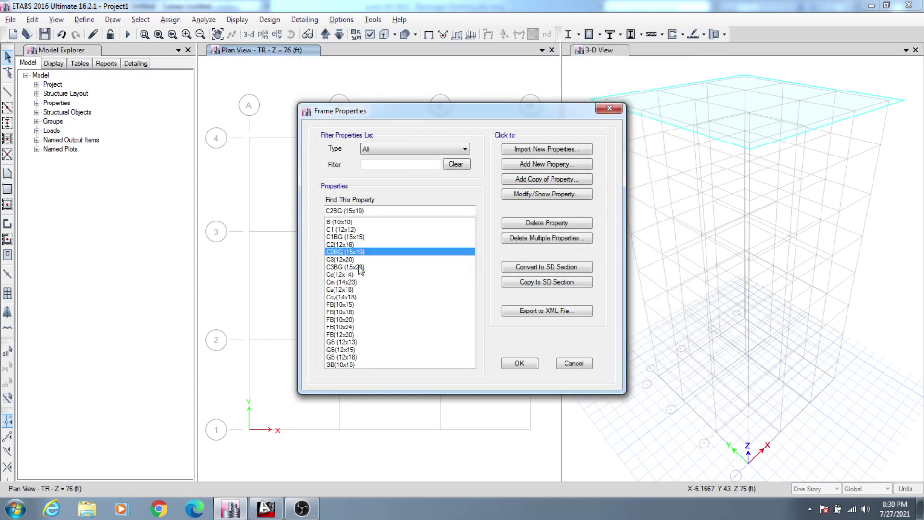
{"action": "left_click", "coordinate": [360, 268]}
{"action": "left_click", "coordinate": [360, 253]}
{"action": "left_click", "coordinate": [361, 238]}
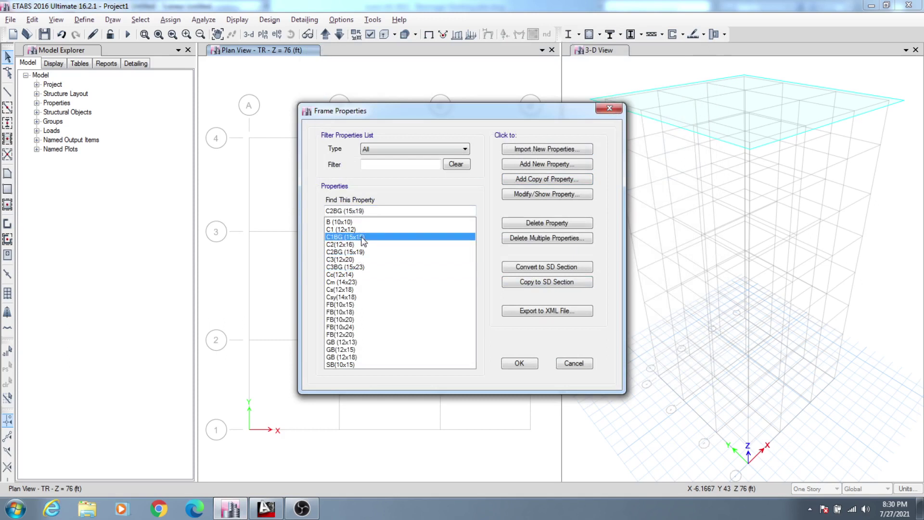
{"action": "left_click", "coordinate": [363, 268]}
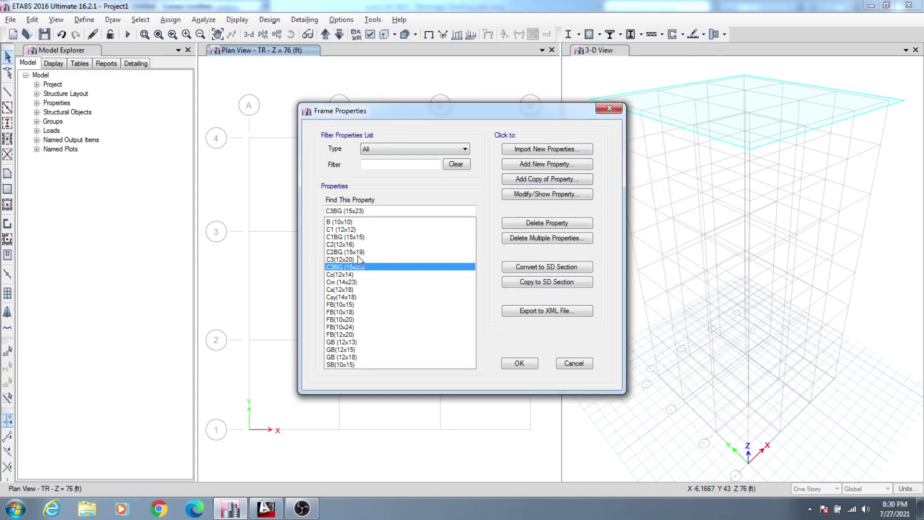
{"action": "left_click", "coordinate": [357, 252]}
{"action": "left_click", "coordinate": [357, 237]}
{"action": "left_click", "coordinate": [354, 230]}
{"action": "left_click", "coordinate": [357, 237]}
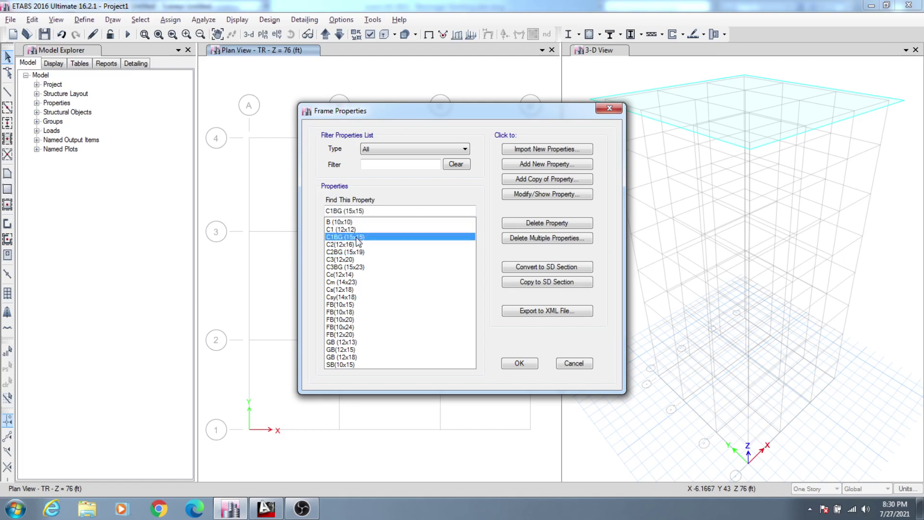
{"action": "left_click", "coordinate": [350, 267]}
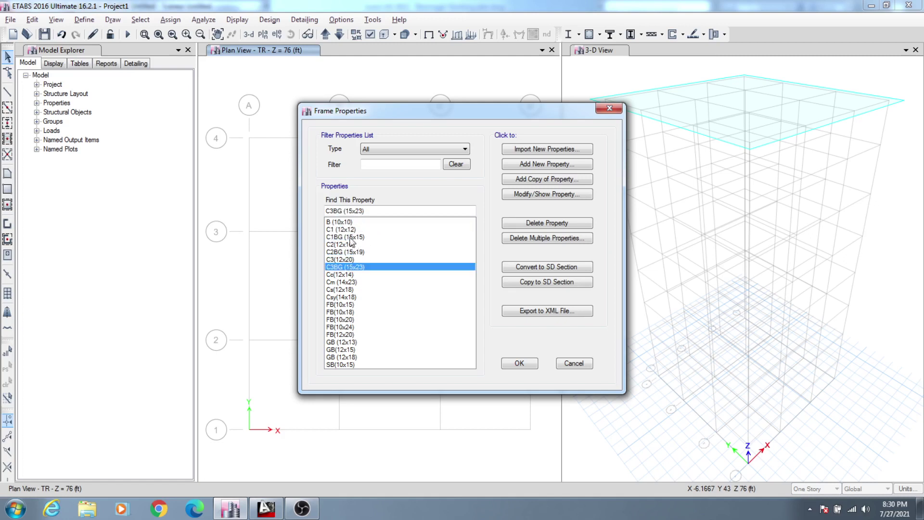
{"action": "left_click", "coordinate": [346, 230]}
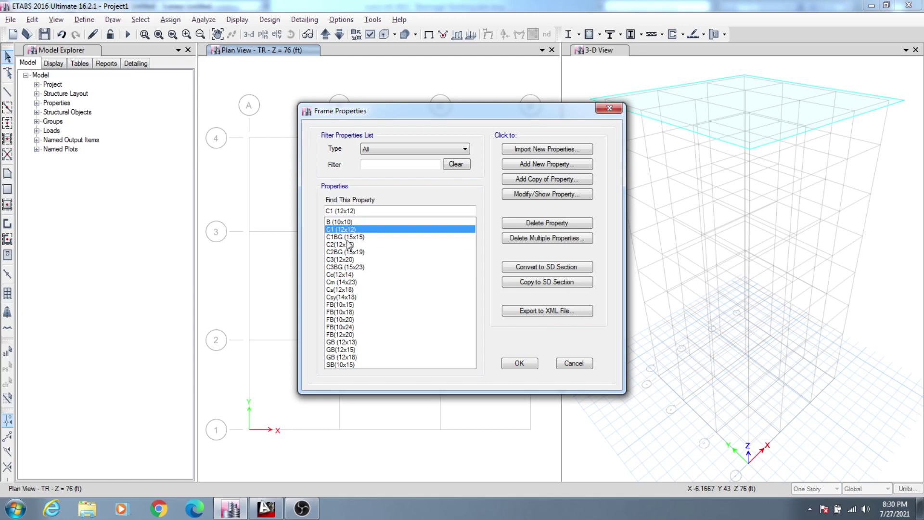
{"action": "left_click", "coordinate": [349, 237]}
{"action": "left_click", "coordinate": [356, 231]}
{"action": "left_click", "coordinate": [360, 238]}
{"action": "left_click", "coordinate": [358, 231]}
{"action": "left_click", "coordinate": [360, 238]}
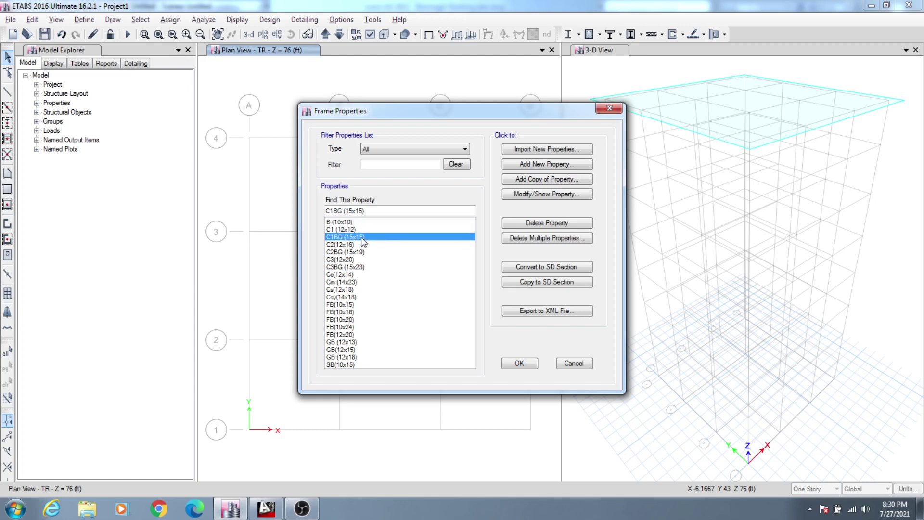
{"action": "left_click", "coordinate": [359, 268]}
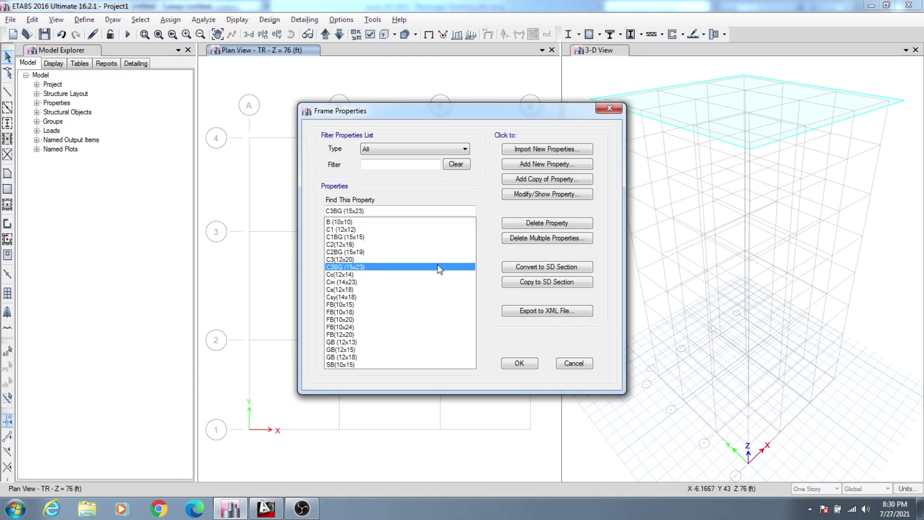
Set the clear cover for confinement bars of column section C3BG (15x23) to 3 in and accept the section
{"action": "left_click", "coordinate": [546, 194]}
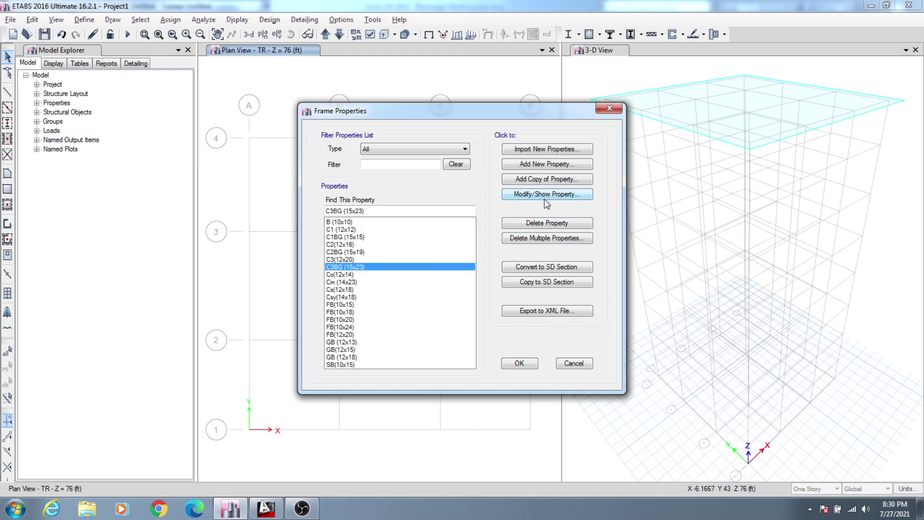
{"action": "left_click", "coordinate": [605, 265]}
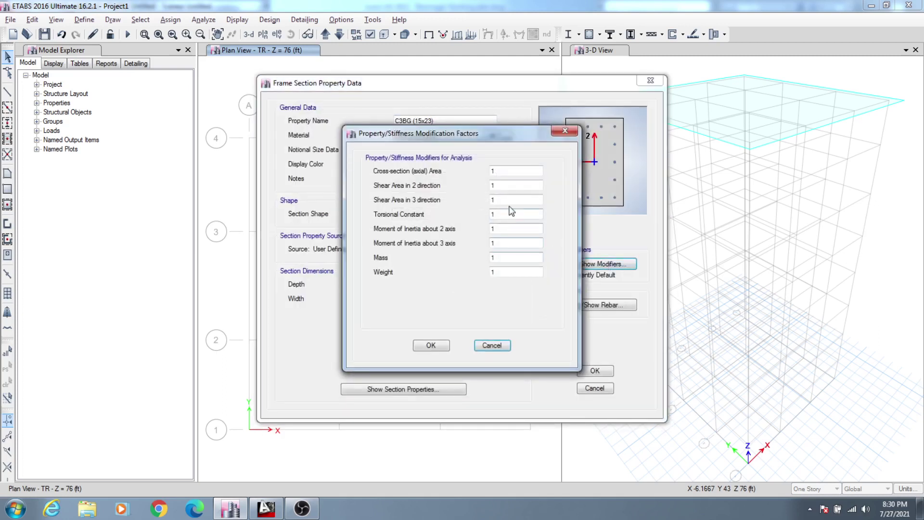
{"action": "left_click", "coordinate": [494, 346]}
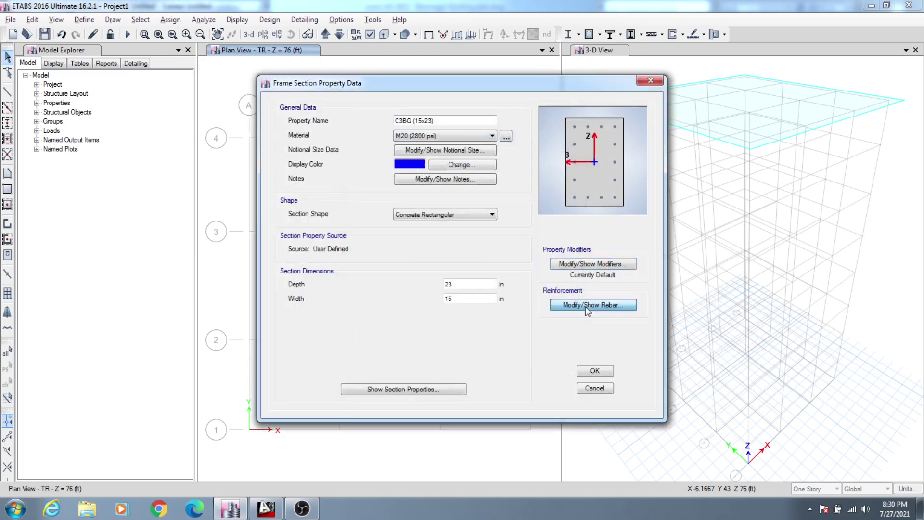
{"action": "left_click", "coordinate": [586, 306]}
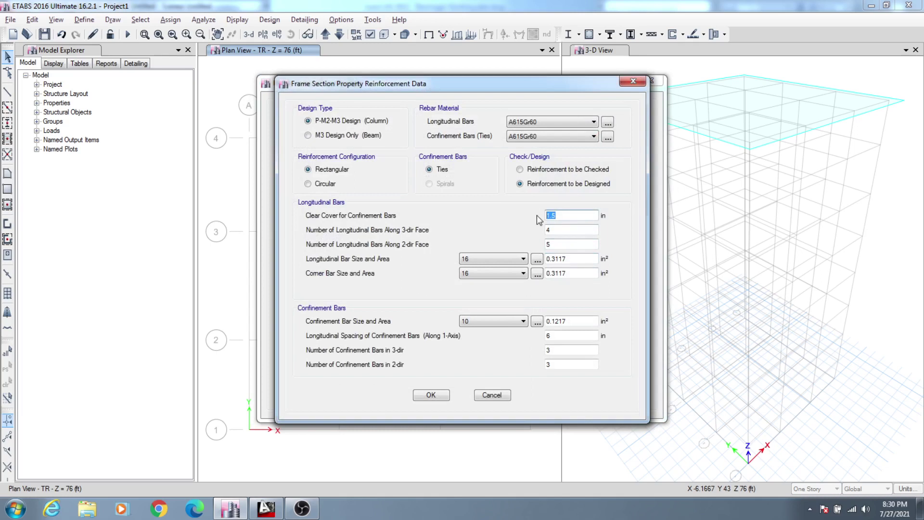
{"action": "type", "text": "3"}
{"action": "left_click", "coordinate": [431, 396]}
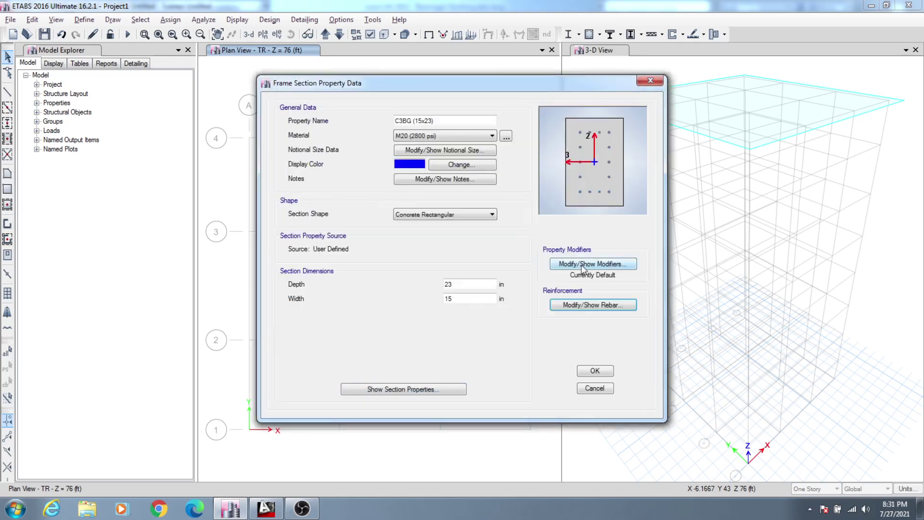
{"action": "left_click", "coordinate": [595, 371]}
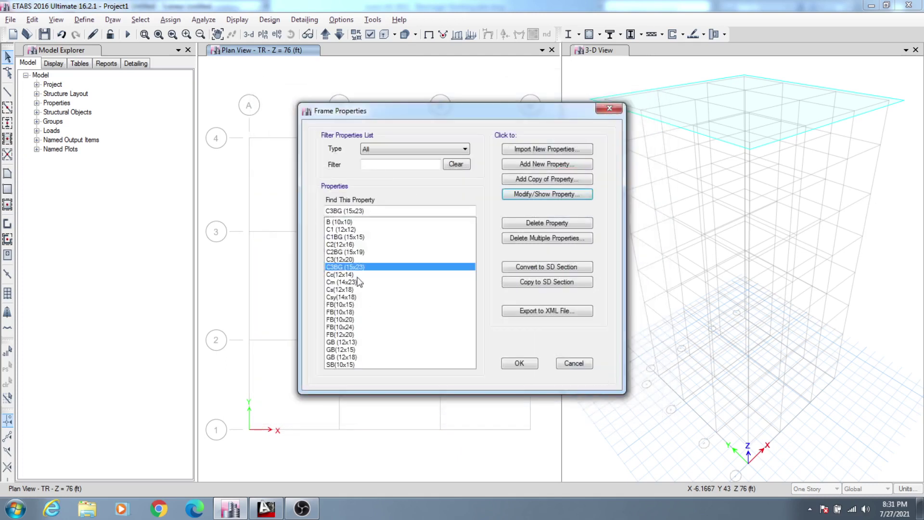
Check the clear cover for confinement bars in the reinforcement data of column section C2BG (15x19)
{"action": "left_click", "coordinate": [355, 252]}
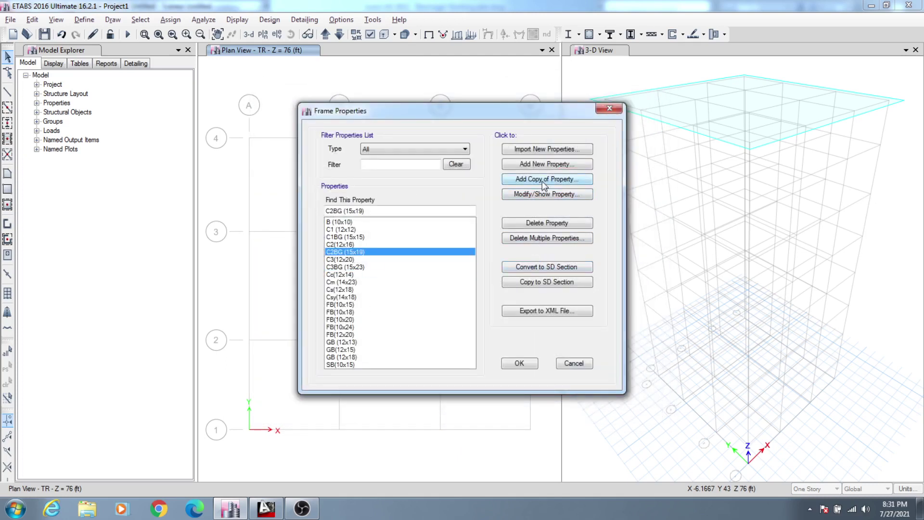
{"action": "left_click", "coordinate": [542, 198]}
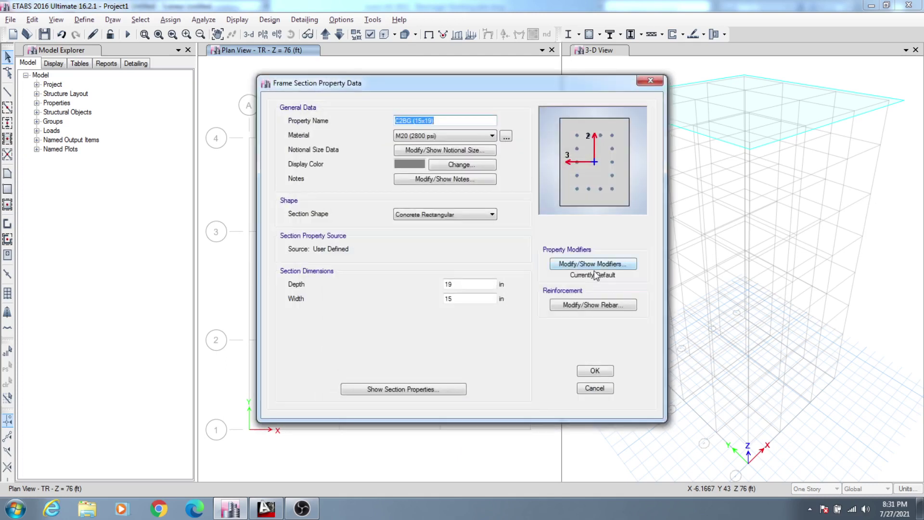
{"action": "left_click", "coordinate": [601, 311]}
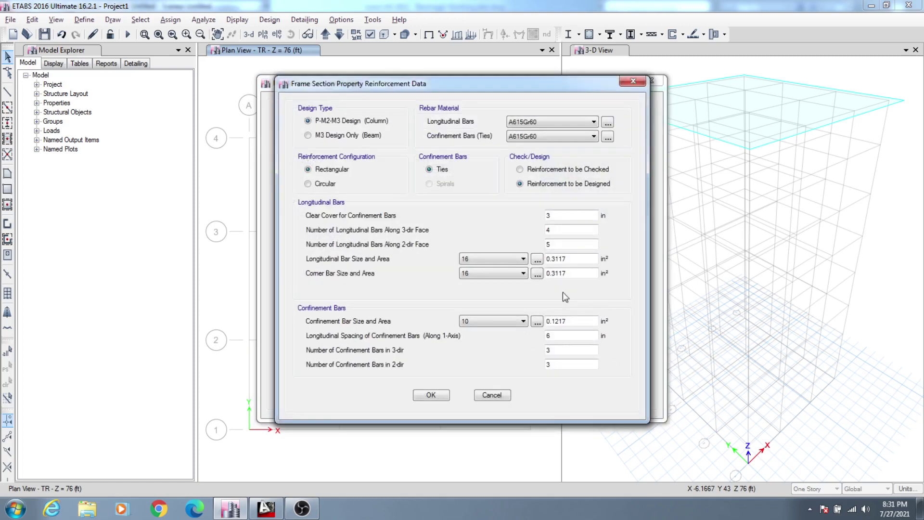
{"action": "left_click", "coordinate": [441, 394]}
{"action": "left_click", "coordinate": [594, 372]}
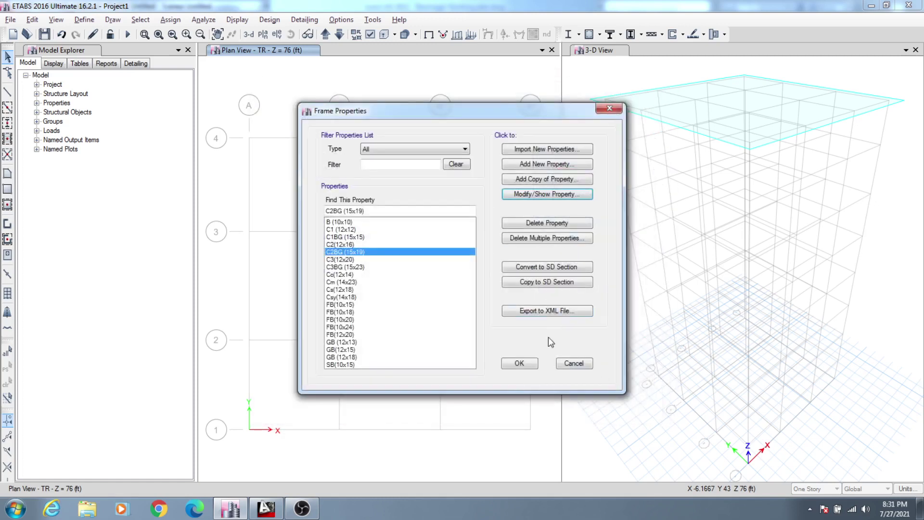
Look over the FB and SB beam sections in the property list and accept the frame section definitions
{"action": "left_click", "coordinate": [347, 336]}
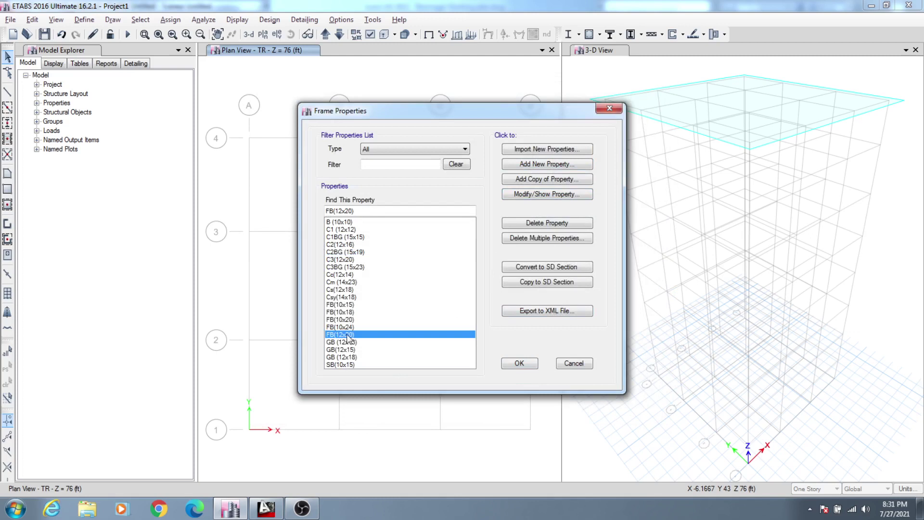
{"action": "left_click", "coordinate": [343, 366]}
{"action": "left_click", "coordinate": [350, 320]}
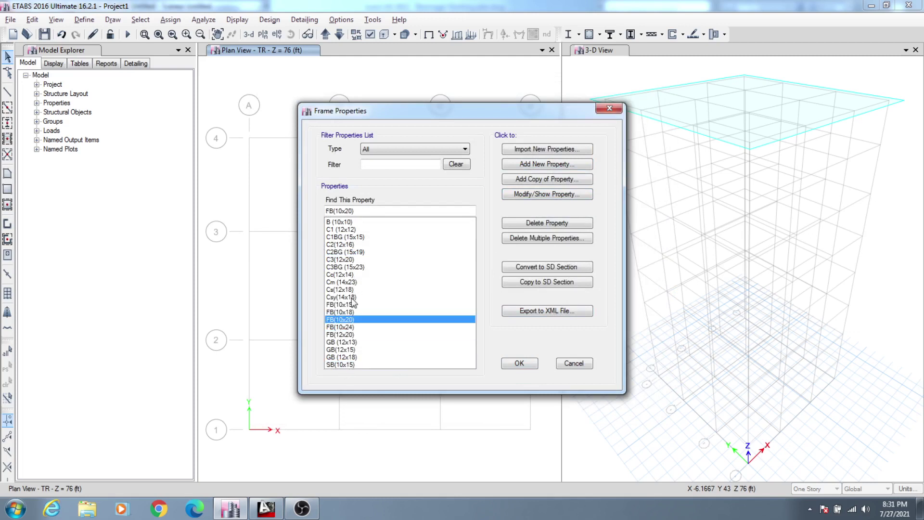
{"action": "left_click", "coordinate": [521, 365]}
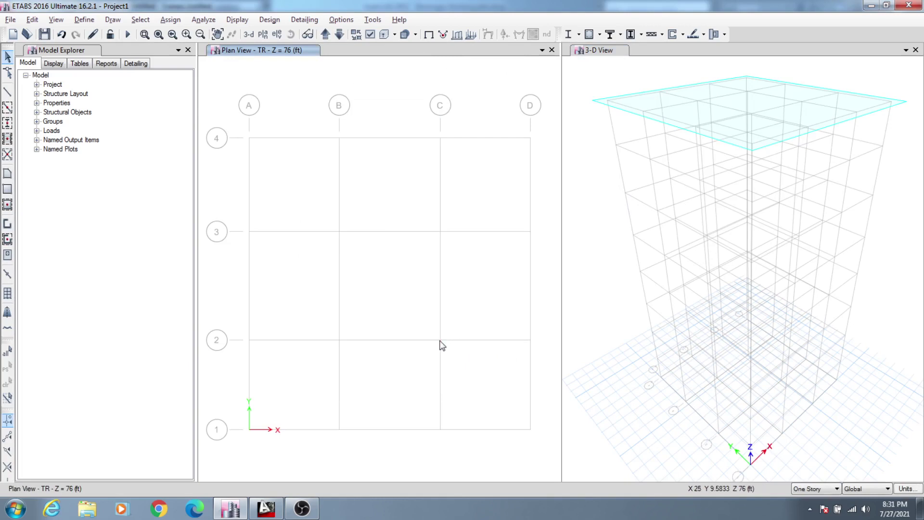
{"action": "scroll", "coordinate": [469, 383], "scroll_direction": "up", "scroll_amount": 1}
{"action": "scroll", "coordinate": [466, 382], "scroll_direction": "down", "scroll_amount": 3}
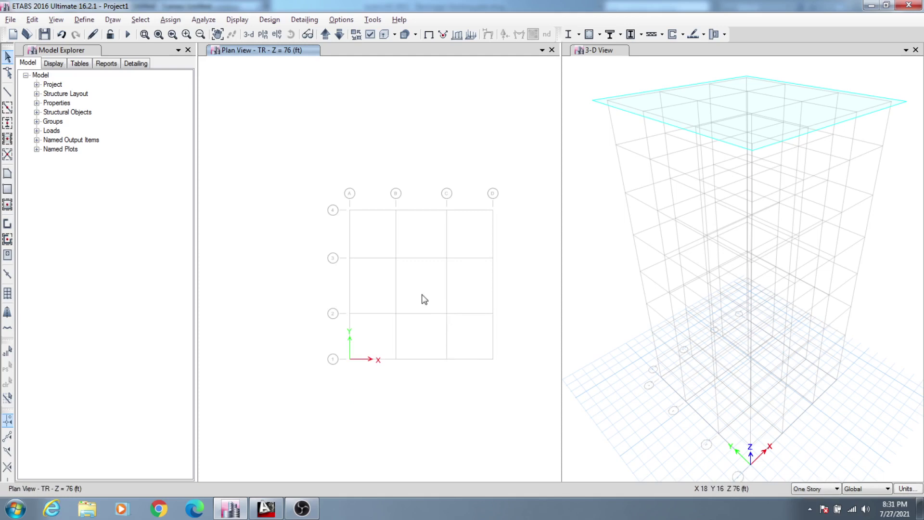
{"action": "scroll", "coordinate": [419, 293], "scroll_direction": "up", "scroll_amount": 3}
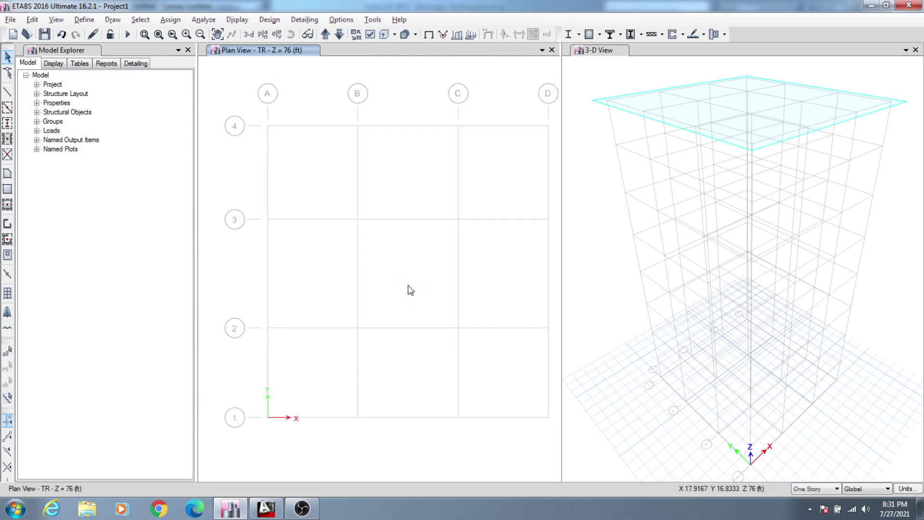